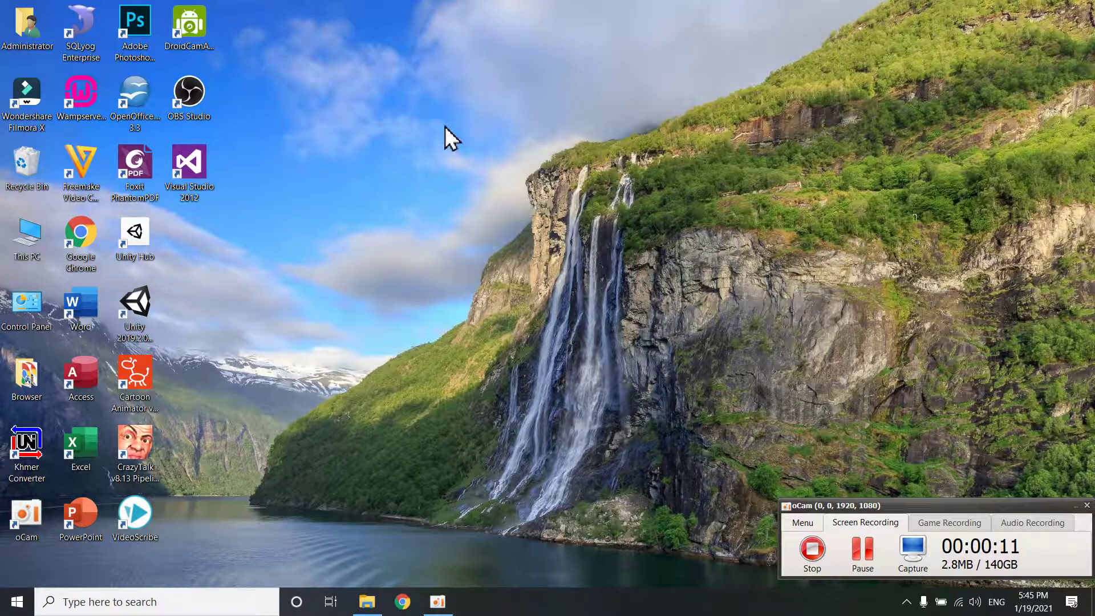
pyautogui.rightClick(444, 125)
pyautogui.click(483, 169)
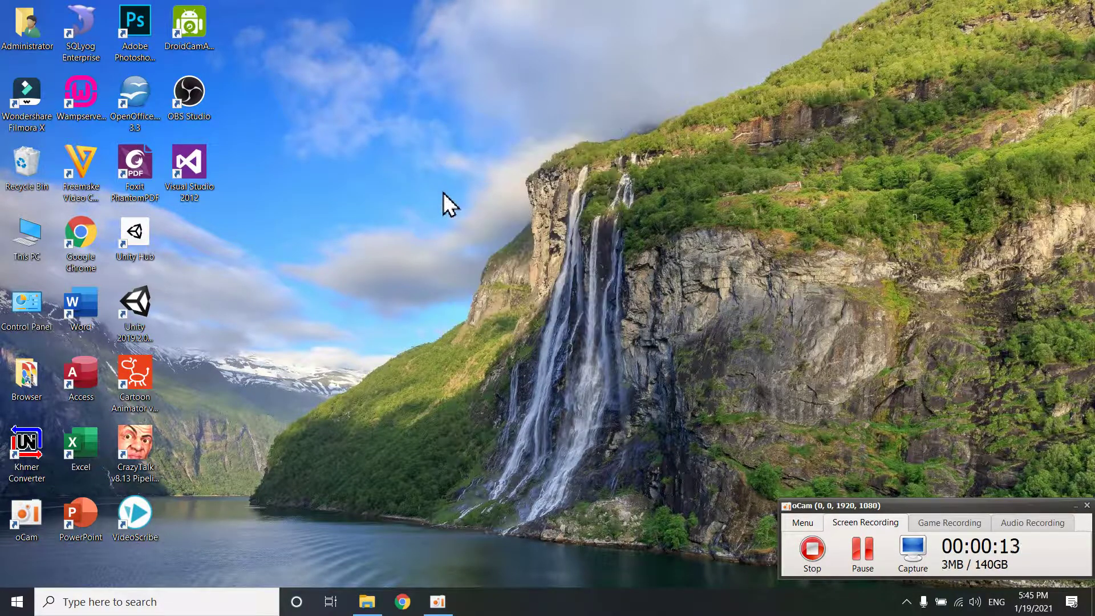
pyautogui.rightClick(494, 142)
pyautogui.click(519, 189)
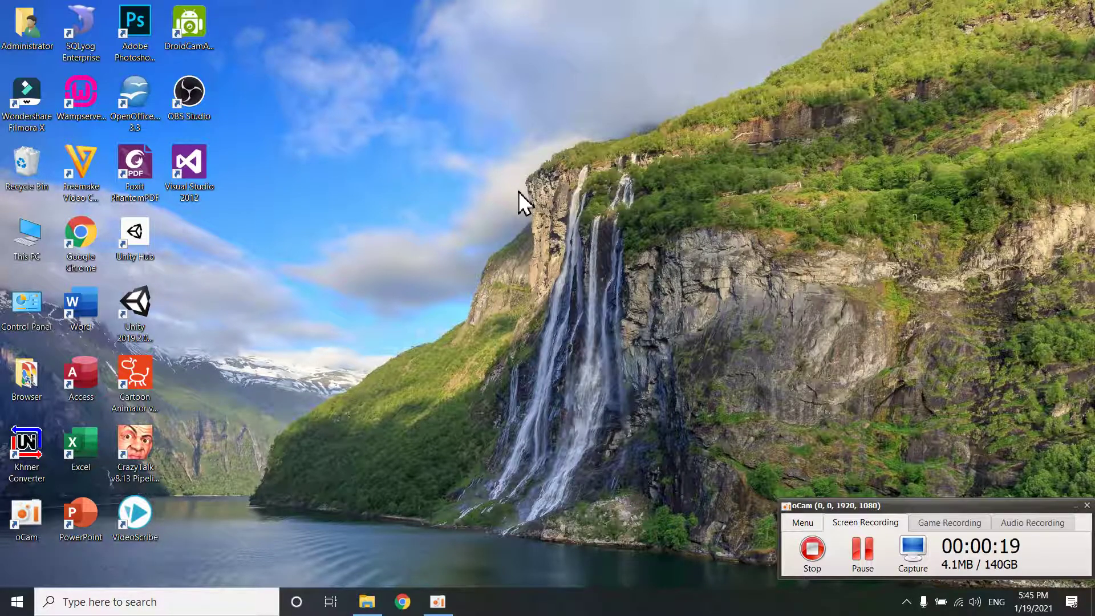
pyautogui.rightClick(448, 118)
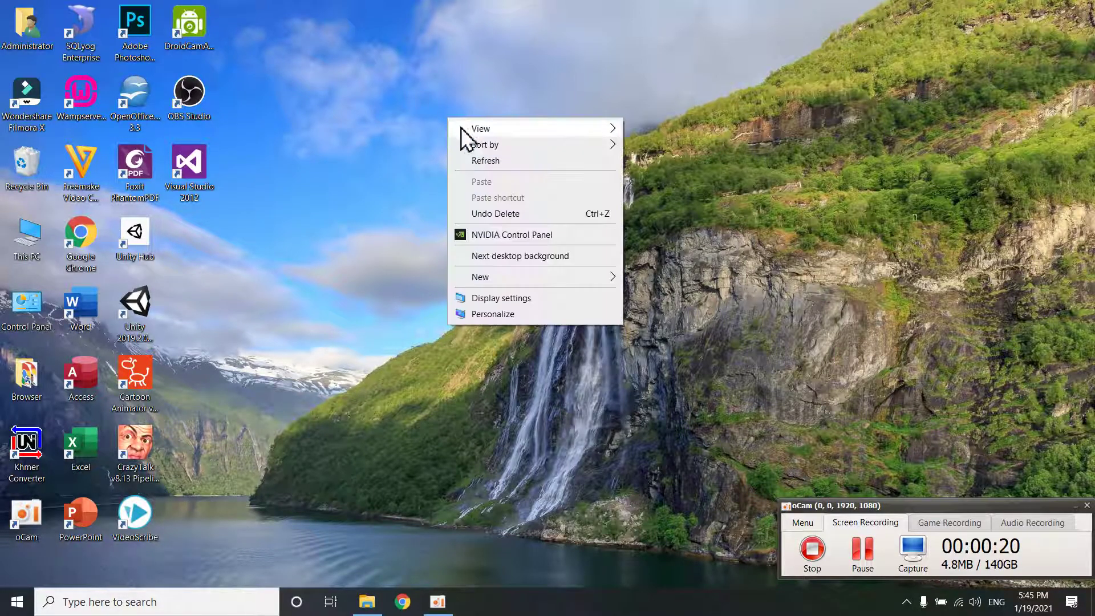
pyautogui.click(470, 160)
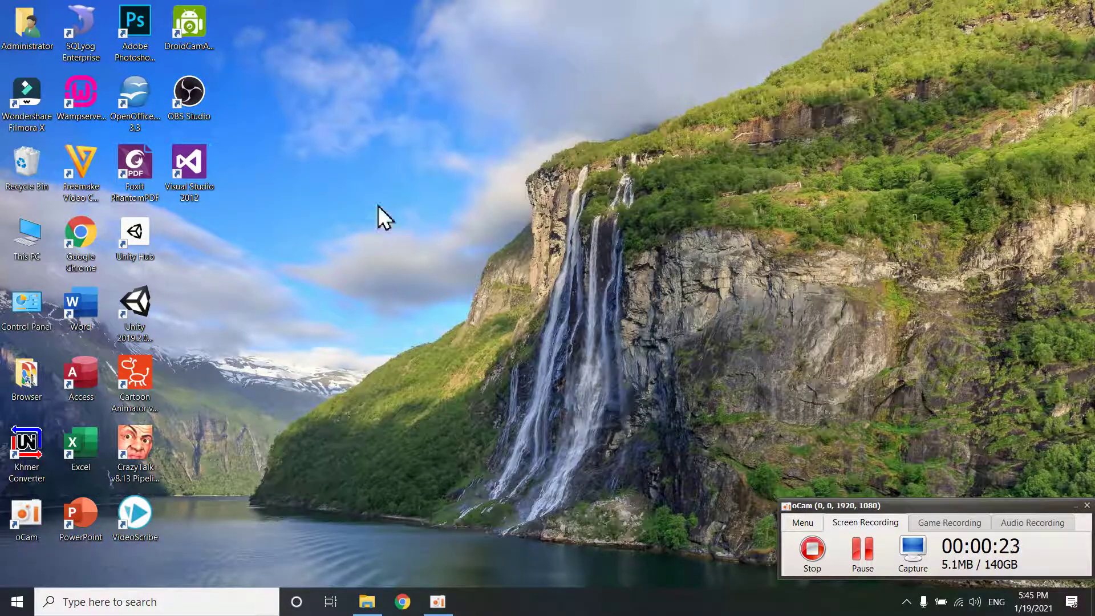
pyautogui.rightClick(501, 135)
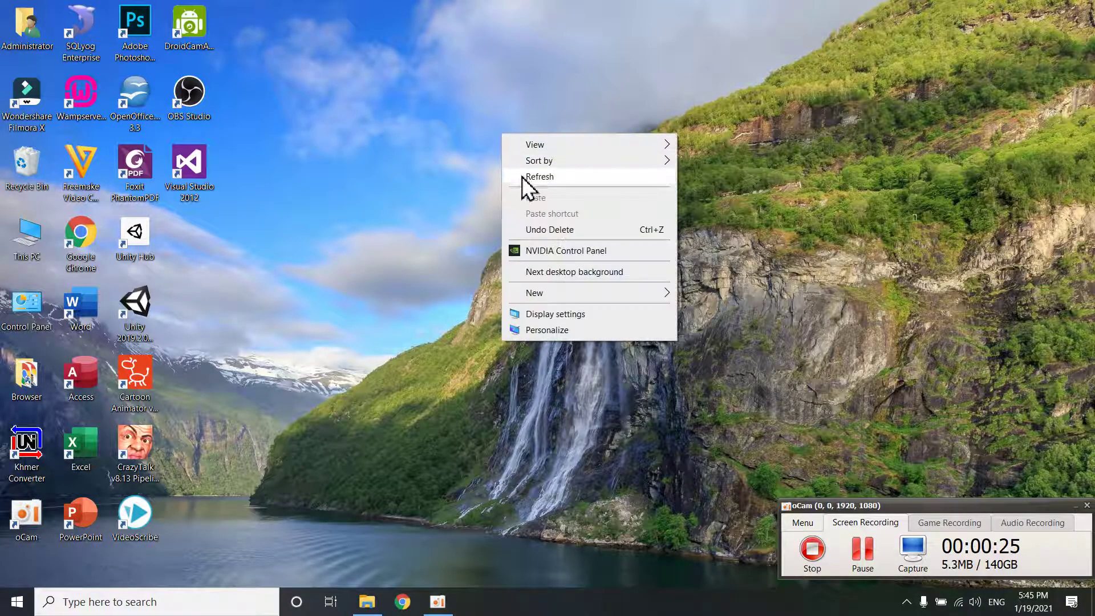
pyautogui.click(522, 177)
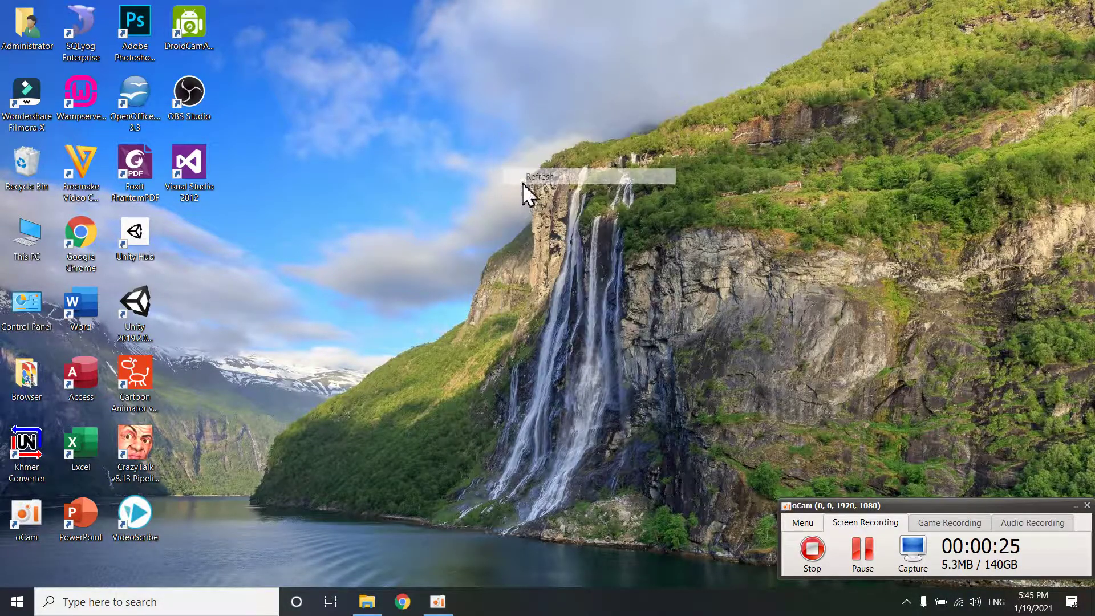
pyautogui.rightClick(401, 136)
pyautogui.click(436, 175)
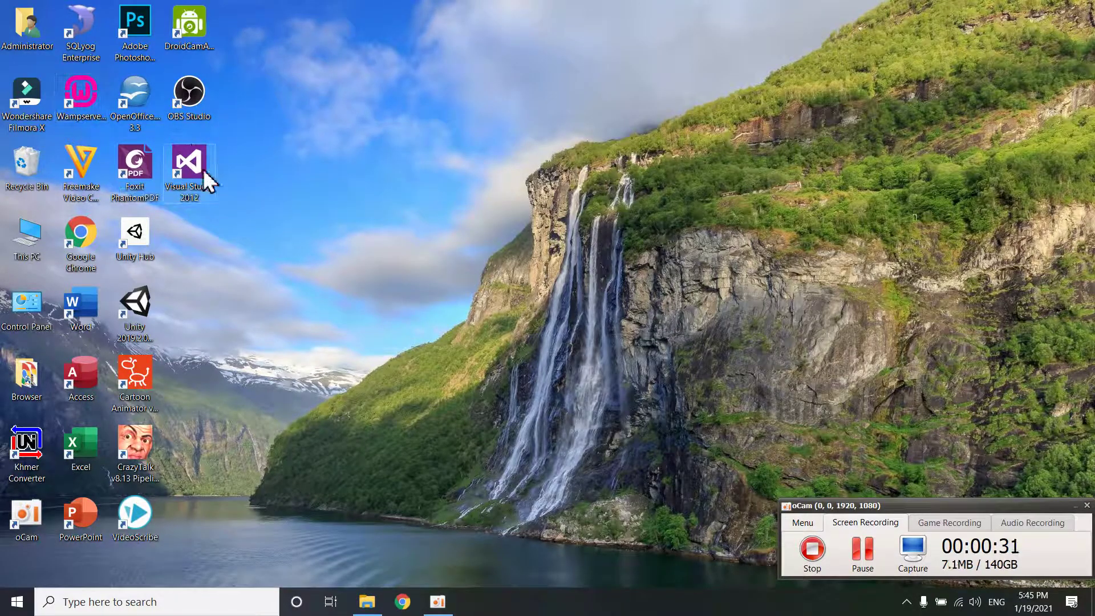
pyautogui.rightClick(438, 119)
pyautogui.click(467, 162)
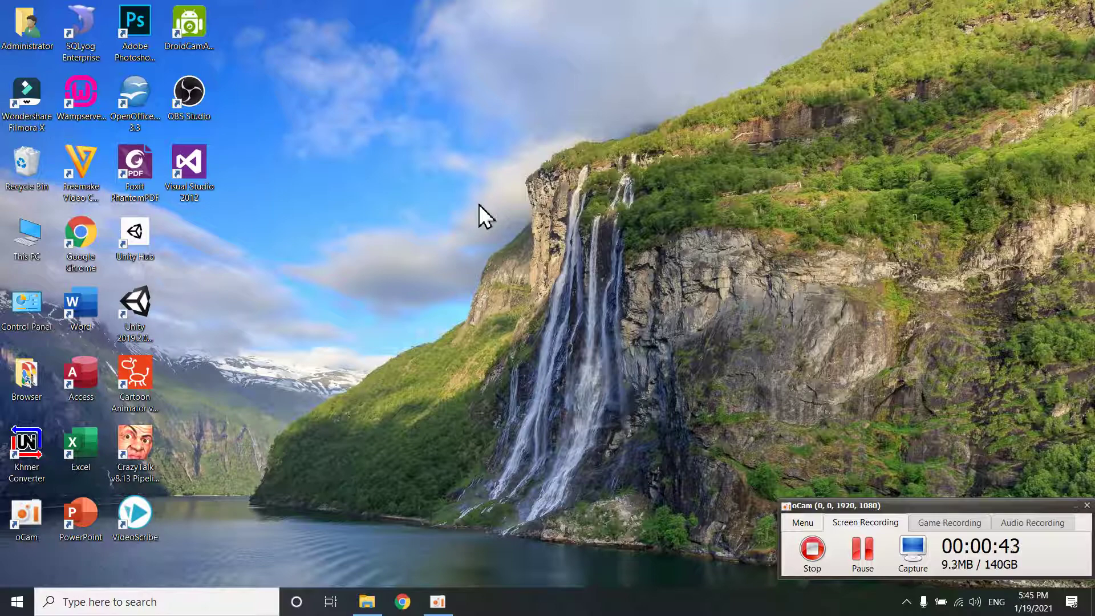
pyautogui.rightClick(513, 107)
pyautogui.click(550, 151)
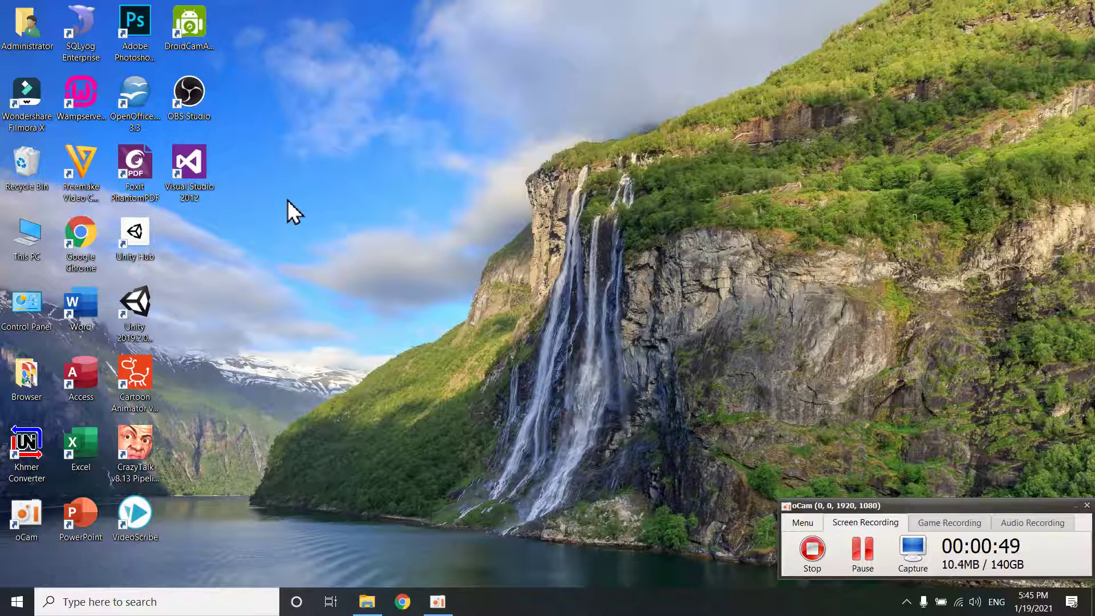
pyautogui.rightClick(372, 105)
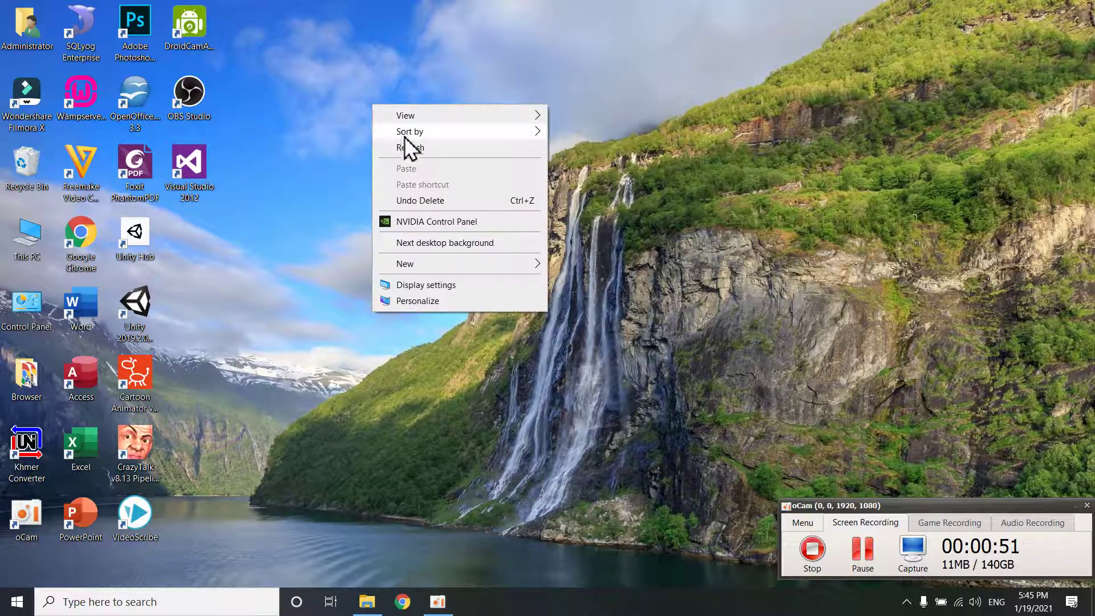
pyautogui.click(408, 147)
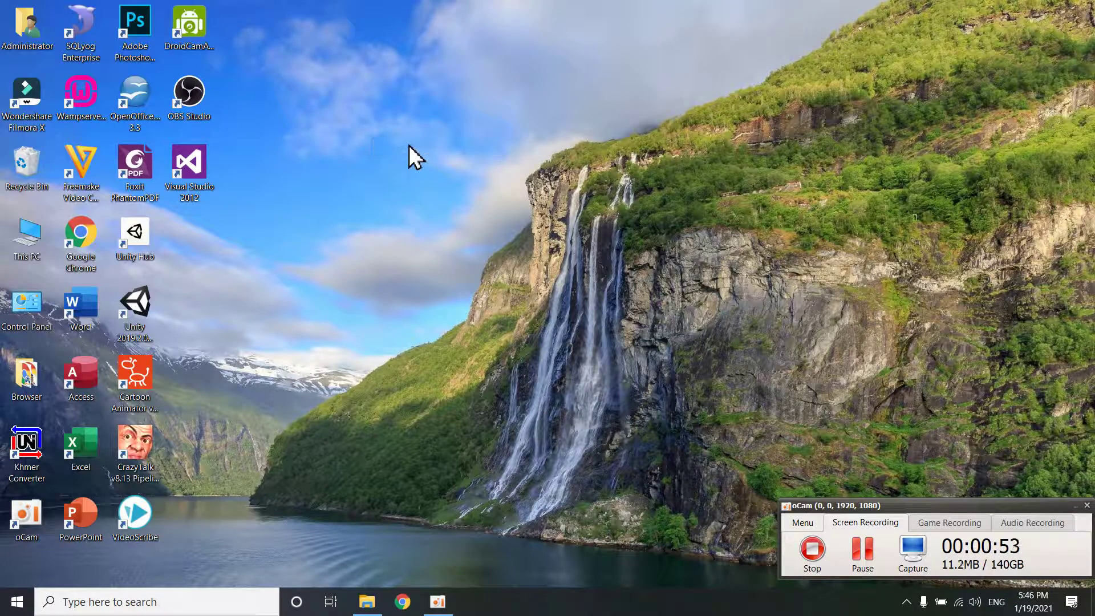
pyautogui.rightClick(320, 127)
pyautogui.click(351, 165)
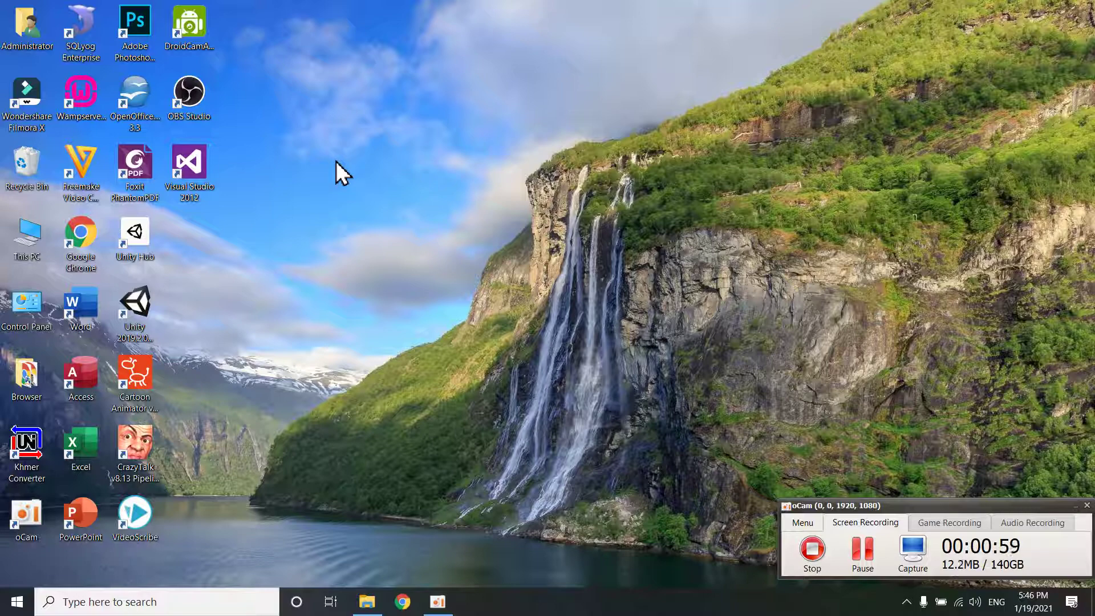
pyautogui.rightClick(337, 163)
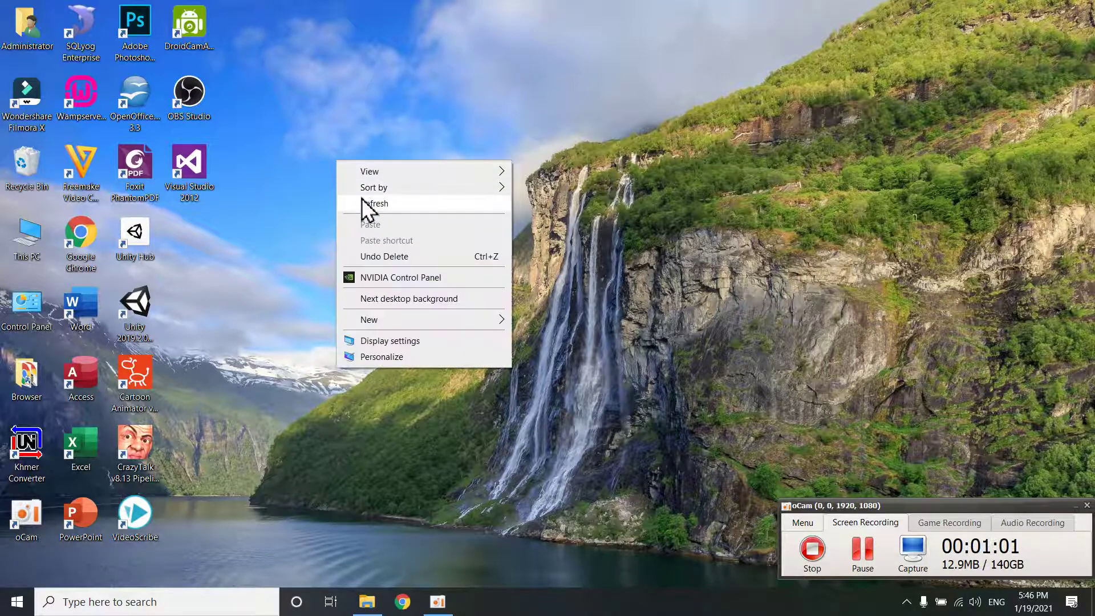
pyautogui.click(361, 201)
pyautogui.rightClick(344, 148)
pyautogui.click(372, 189)
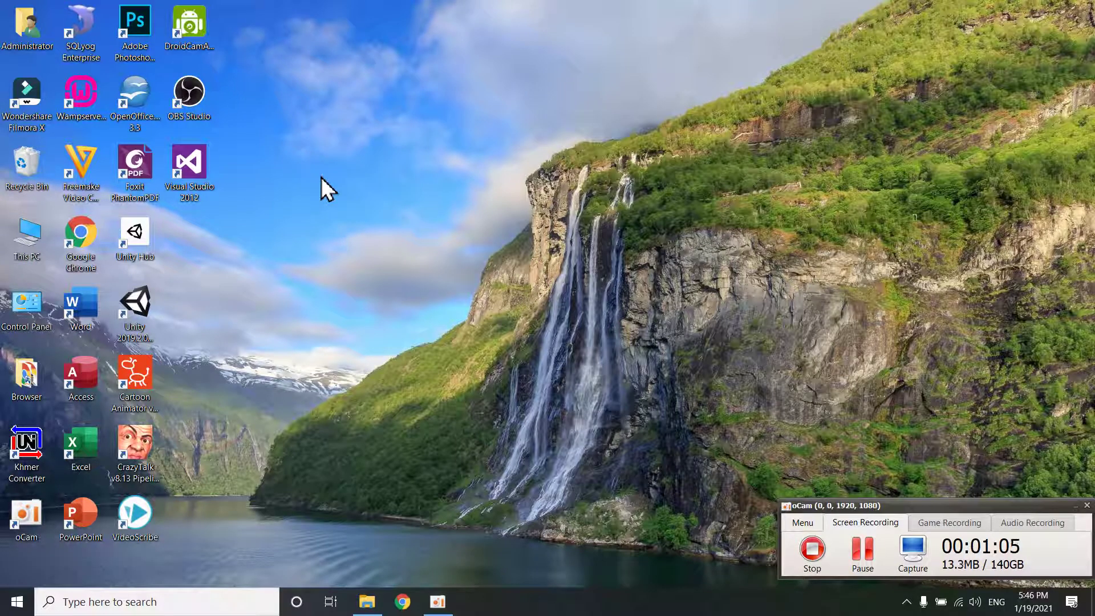
pyautogui.rightClick(412, 124)
pyautogui.click(441, 165)
pyautogui.rightClick(396, 156)
pyautogui.click(426, 200)
pyautogui.rightClick(302, 110)
pyautogui.click(337, 153)
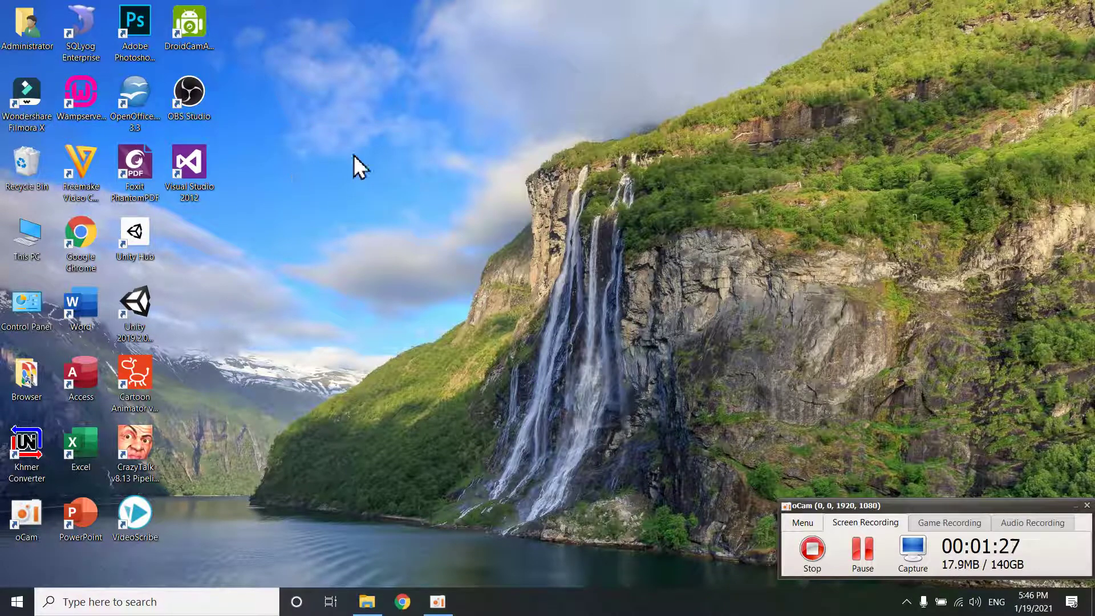
pyautogui.rightClick(344, 109)
pyautogui.click(379, 153)
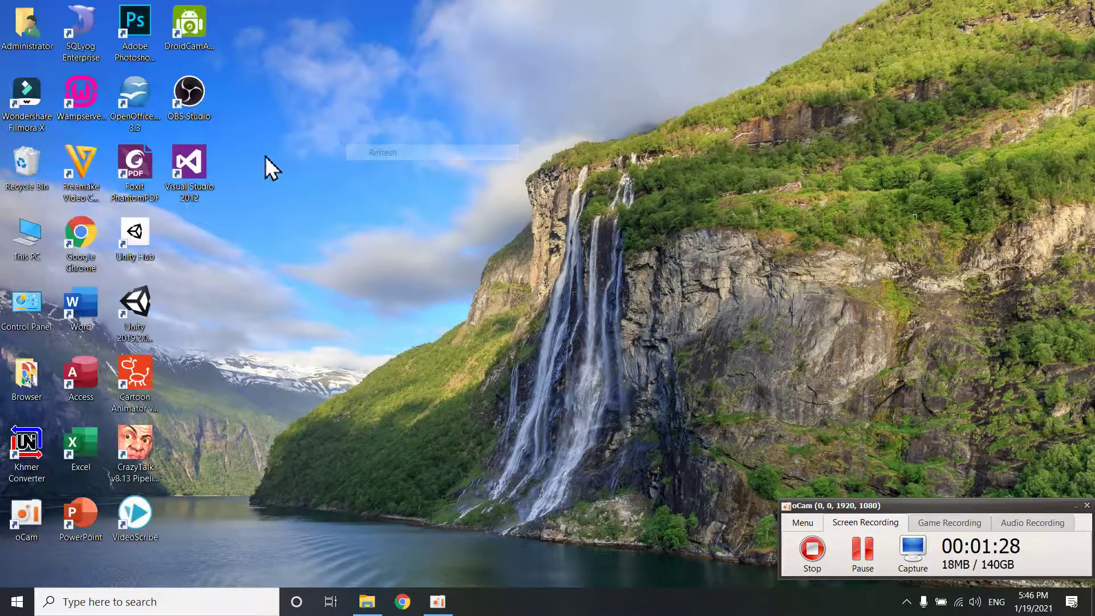
# Launch Wondershare Filmora X and open the saved Untitle-2021-01-19 project from the project library
pyautogui.doubleClick(35, 109)
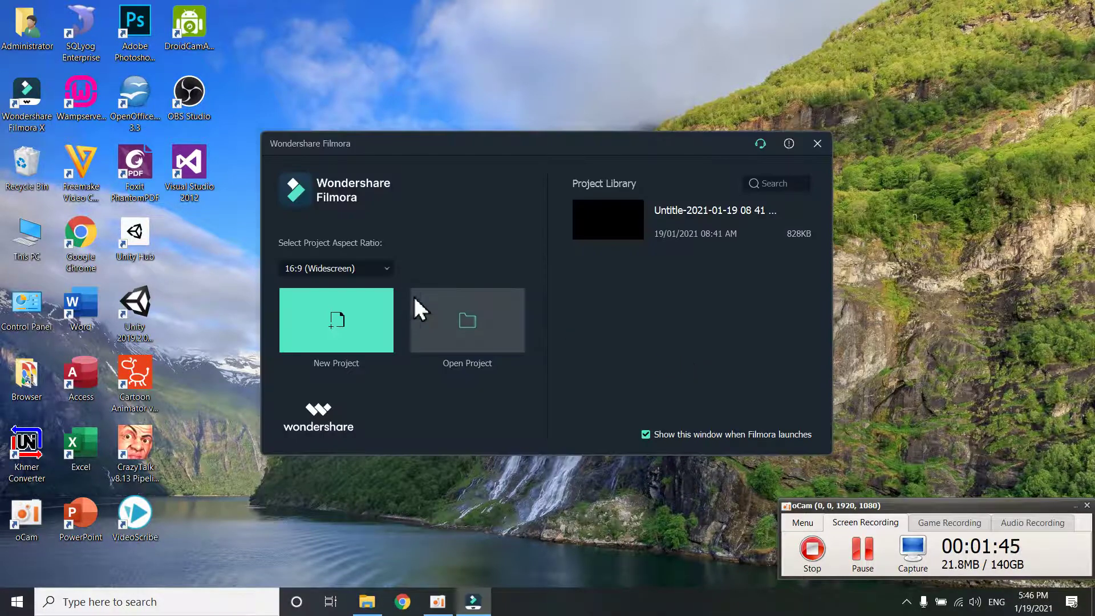
pyautogui.rightClick(688, 27)
pyautogui.click(726, 74)
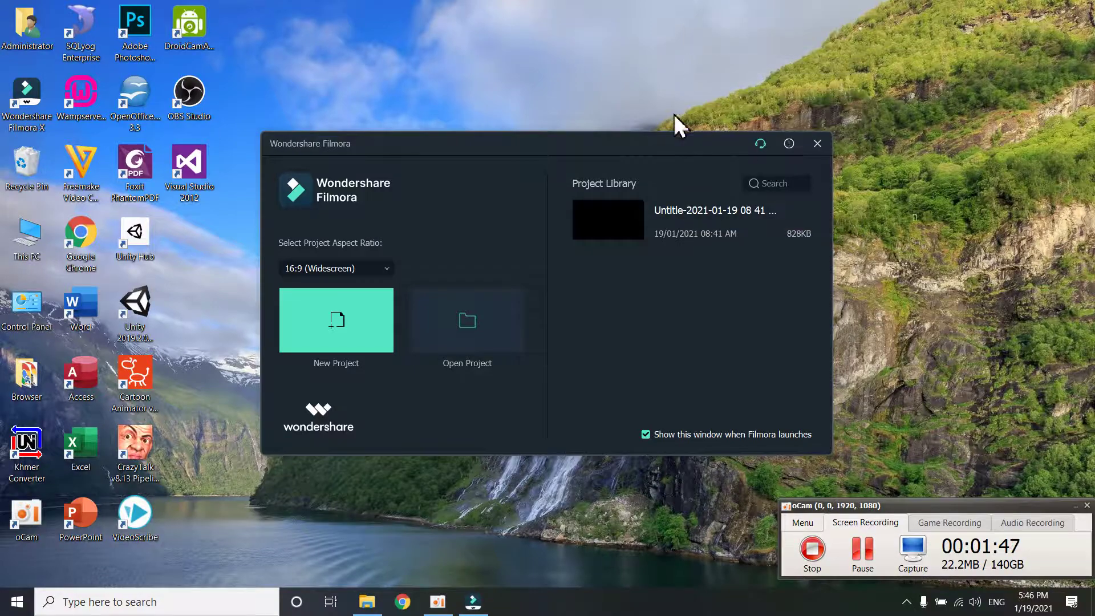
pyautogui.rightClick(451, 34)
pyautogui.click(484, 77)
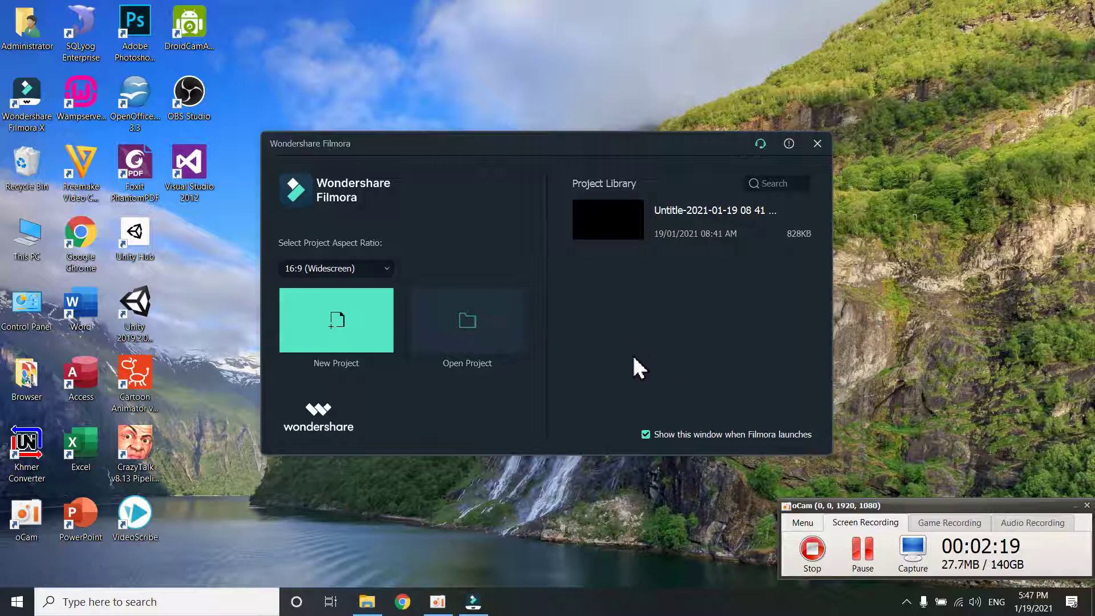
pyautogui.doubleClick(656, 223)
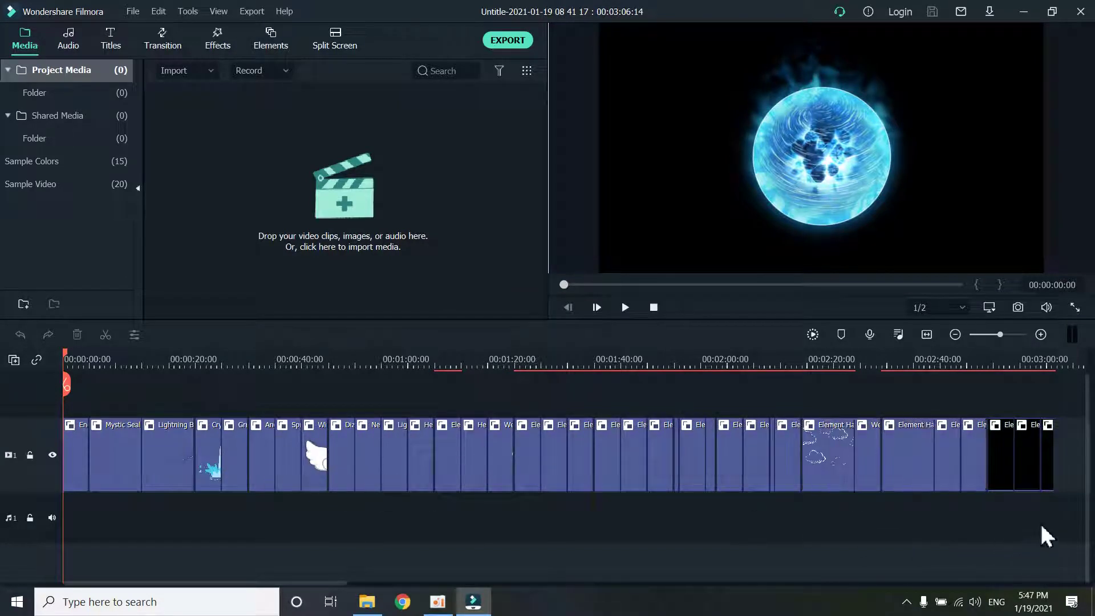
# Delete all the clips from the video track so the timeline is empty
pyautogui.moveTo(1060, 520); pyautogui.dragTo(65, 417)
pyautogui.press('Delete')
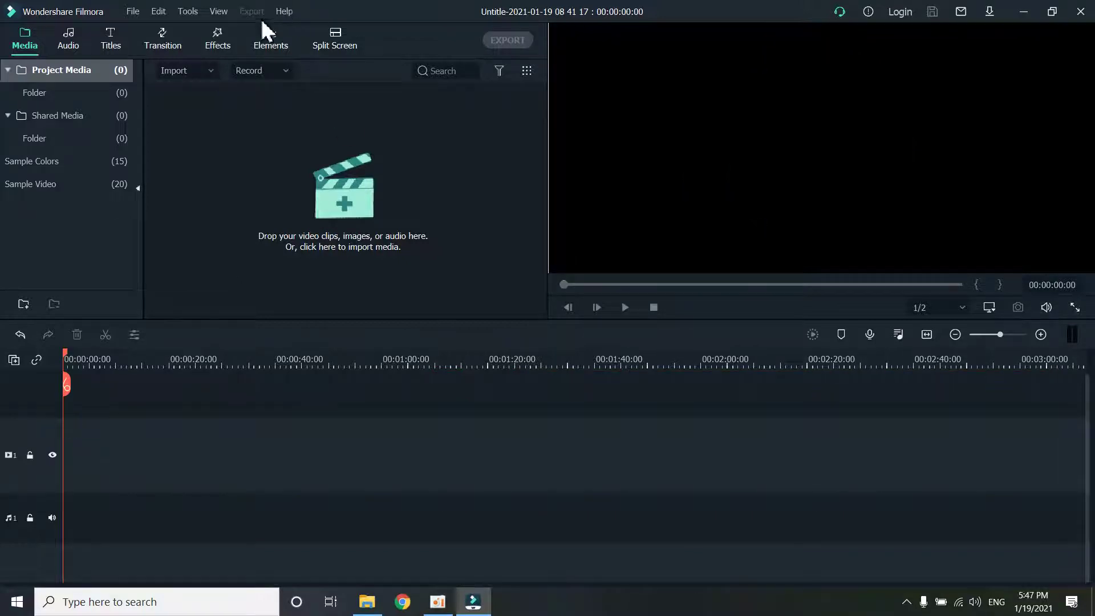
# Look through the included effects and the included transitions to see which ones are available
pyautogui.click(218, 45)
pyautogui.scroll(-2, 406, 219)
pyautogui.scroll(-2, 397, 219)
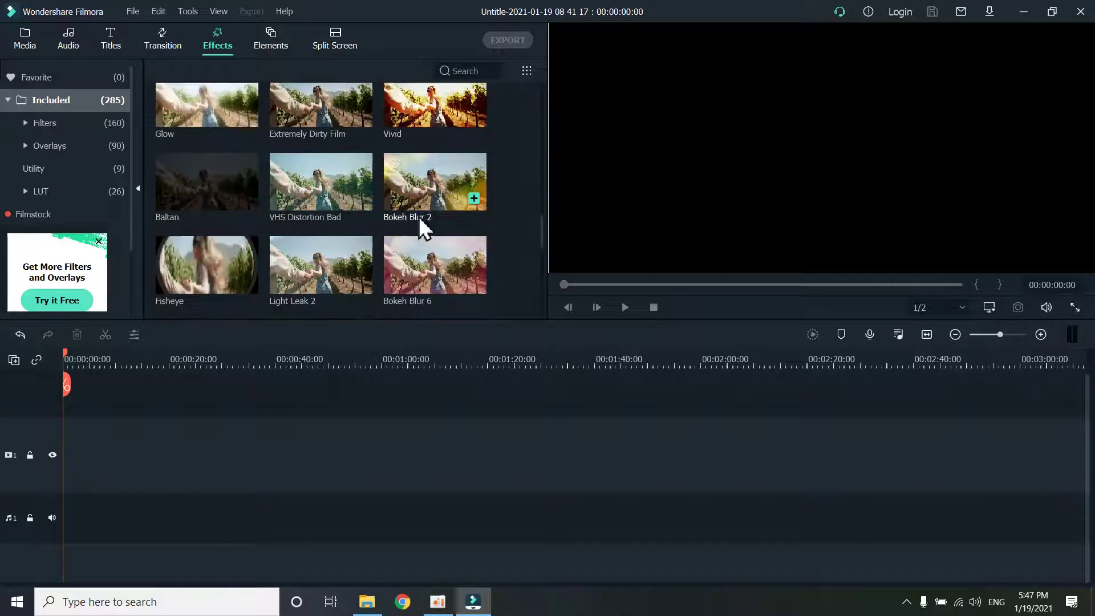
pyautogui.scroll(-2, 384, 213)
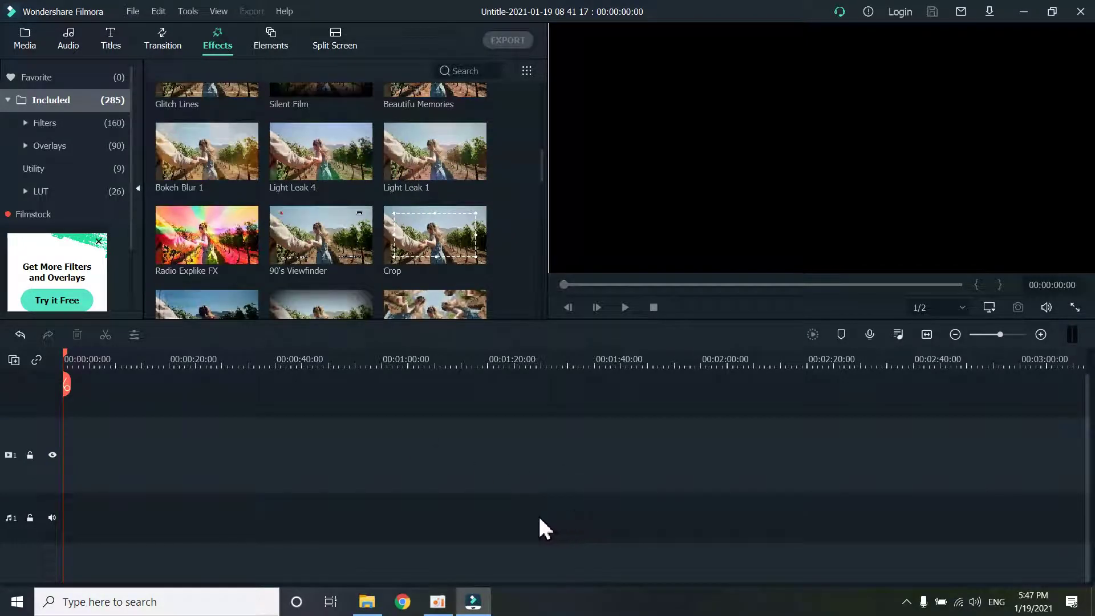
pyautogui.scroll(3, 377, 245)
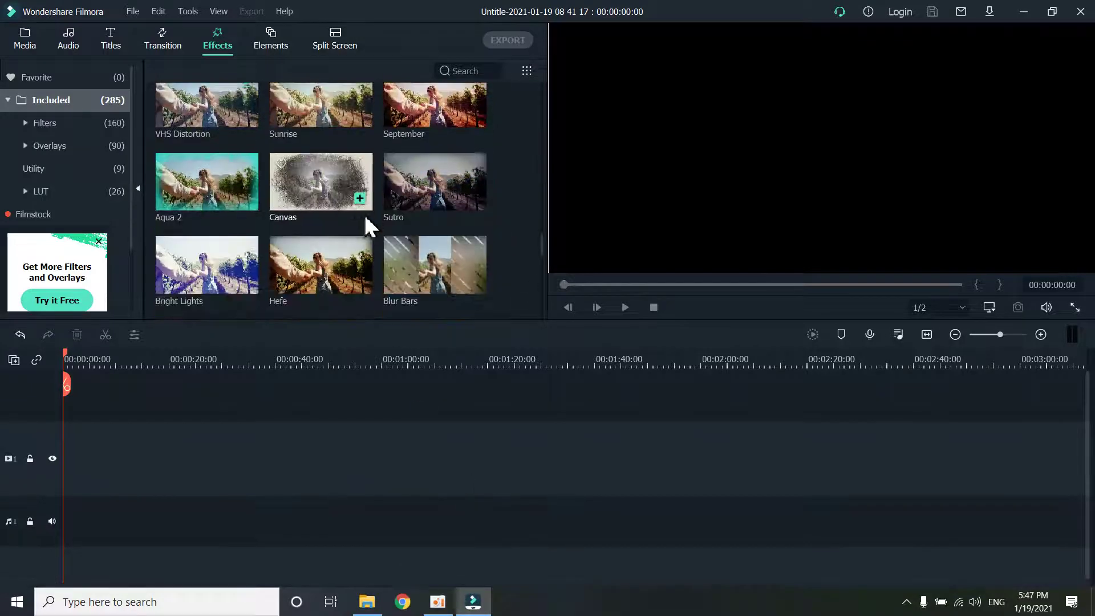
pyautogui.scroll(-3, 285, 166)
pyautogui.click(162, 43)
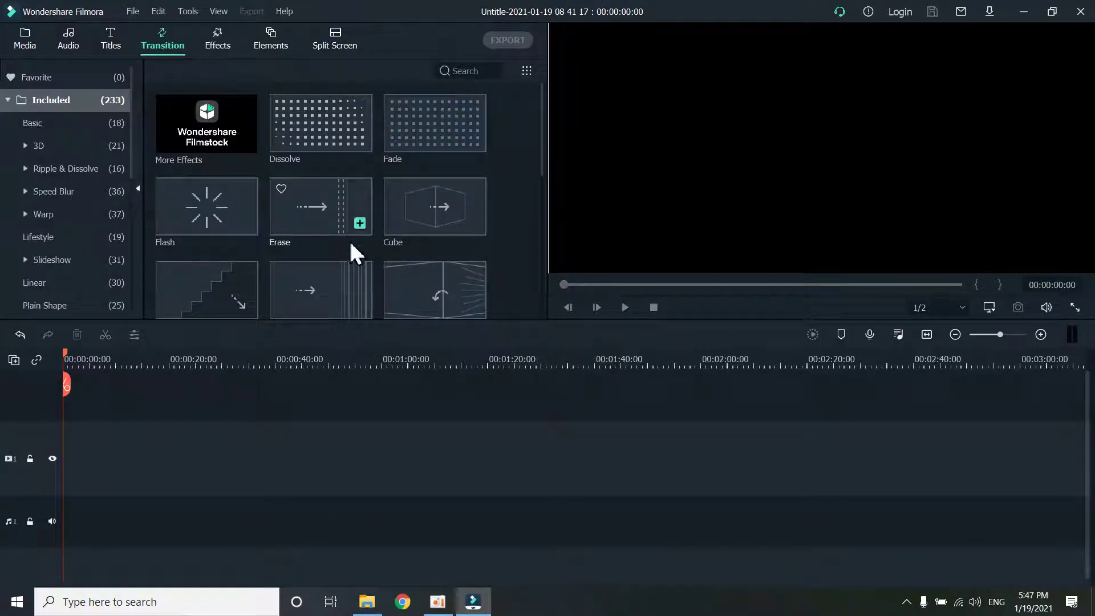
pyautogui.scroll(-15, 350, 244)
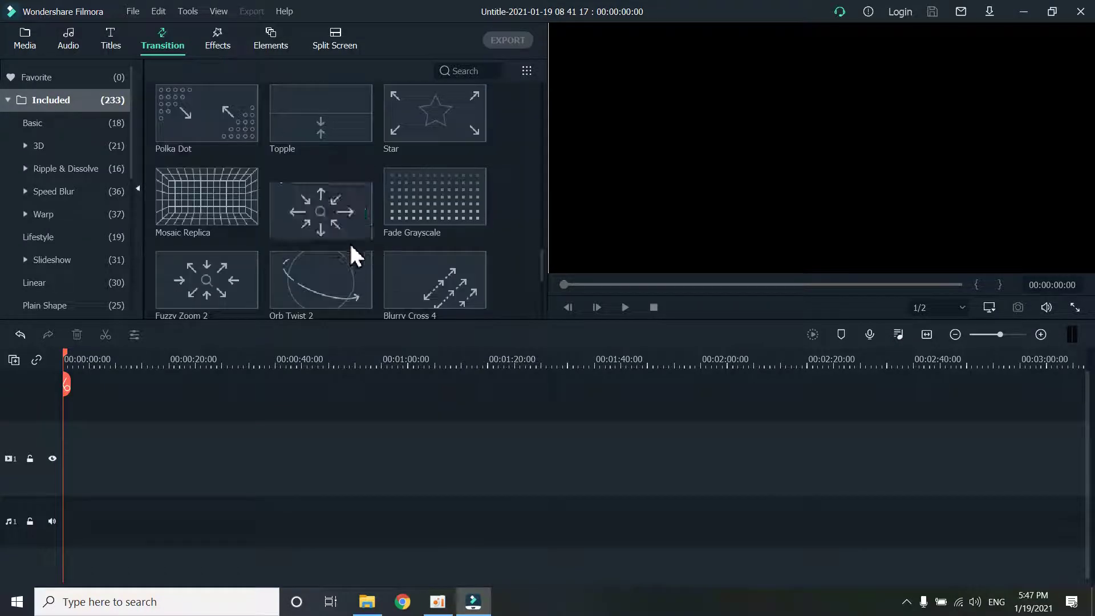
pyautogui.scroll(-15, 350, 245)
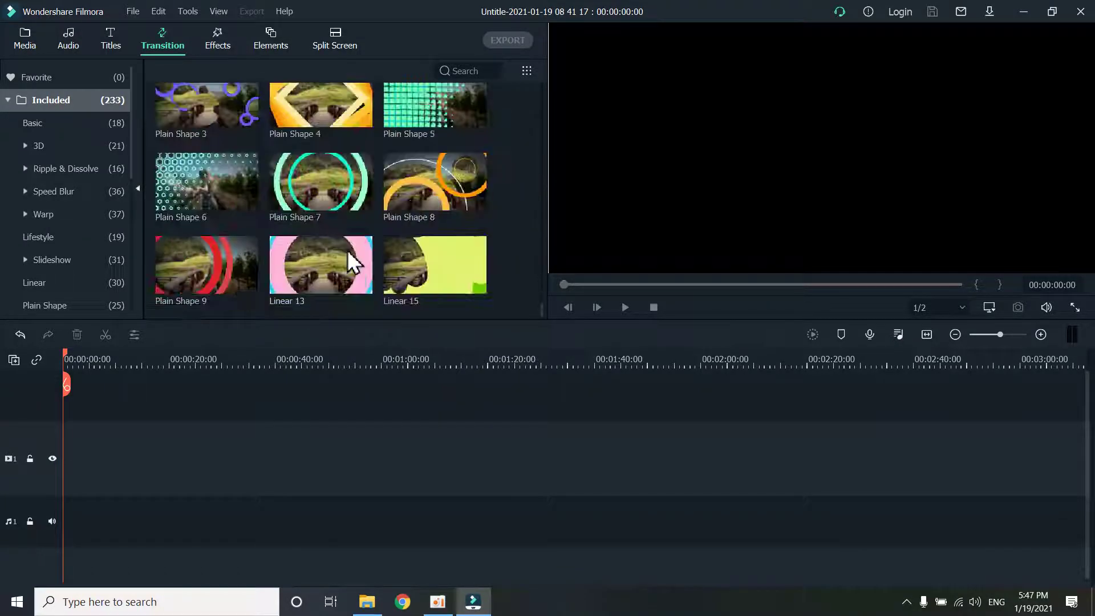
pyautogui.scroll(-10, 350, 260)
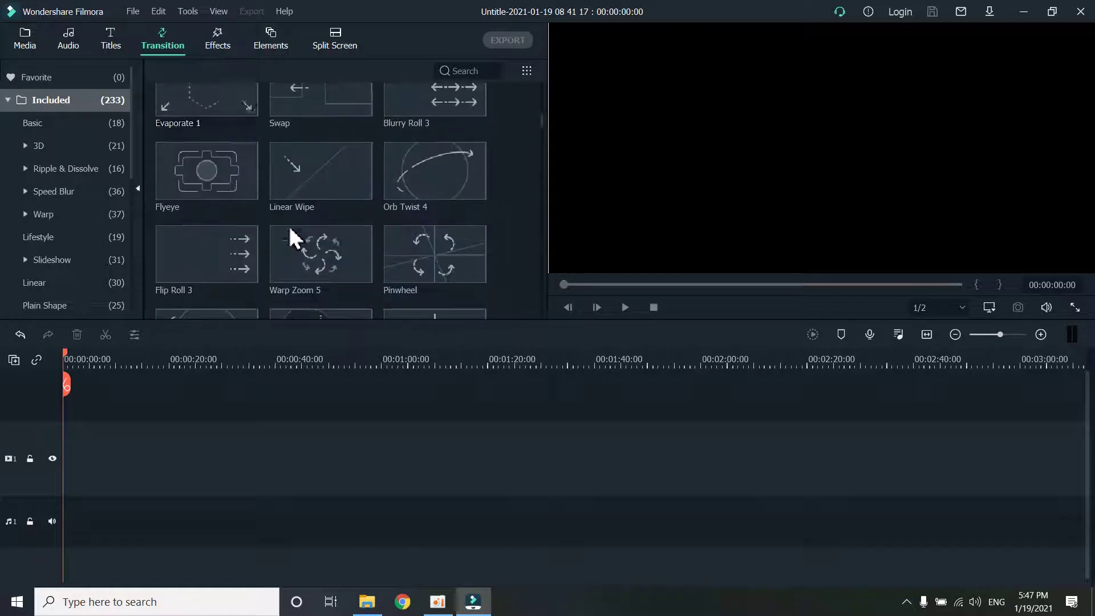
# Add the Burst title template from the included titles to the empty video track
pyautogui.click(111, 45)
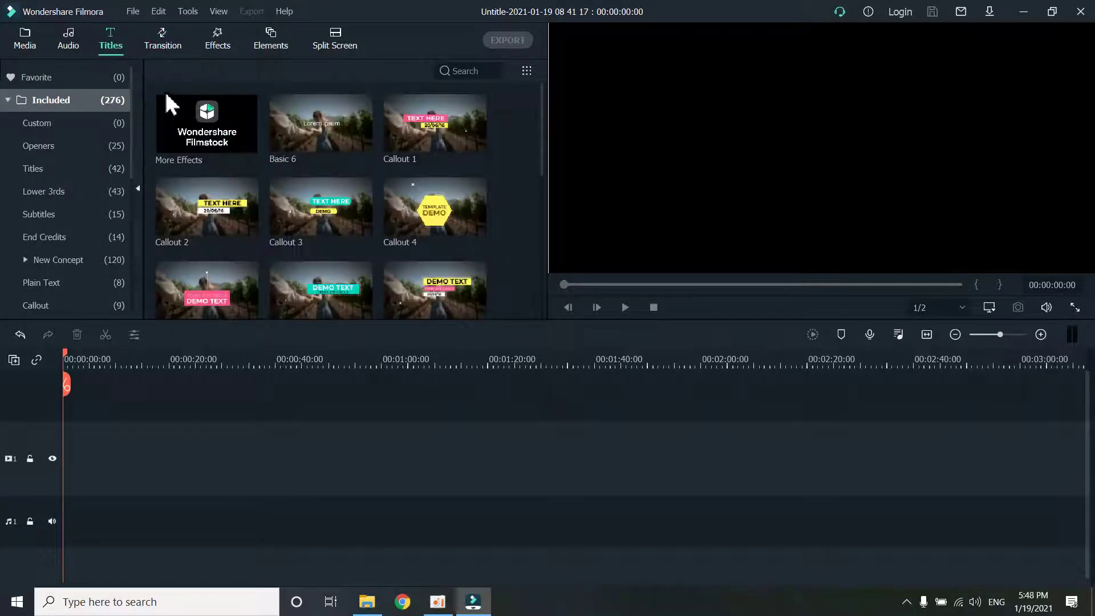
pyautogui.scroll(-5, 342, 227)
pyautogui.scroll(2, 345, 228)
pyautogui.scroll(4, 344, 227)
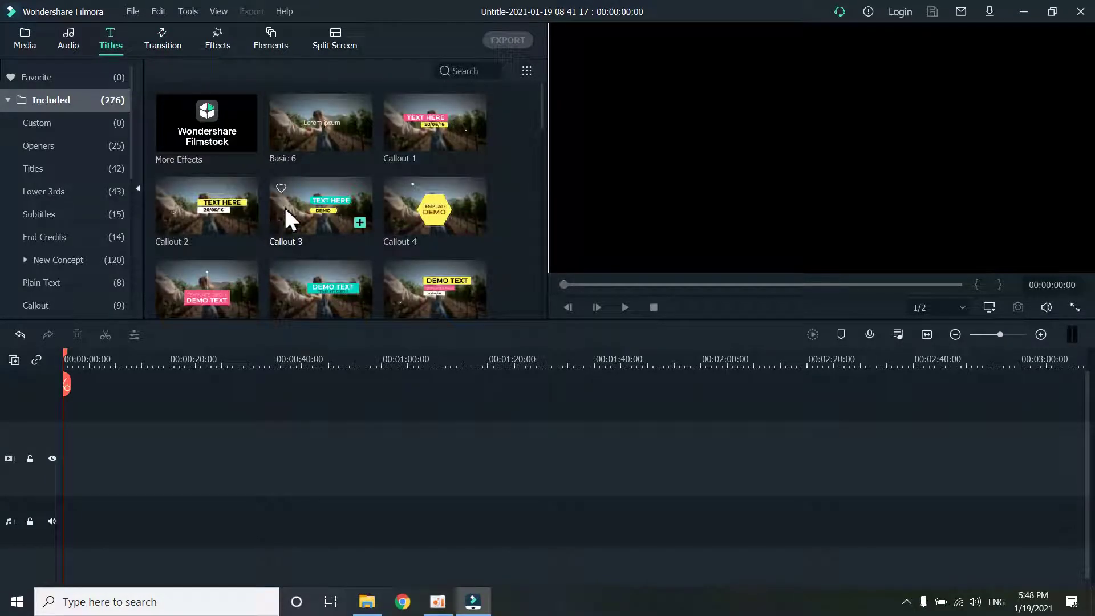
pyautogui.scroll(-2, 289, 221)
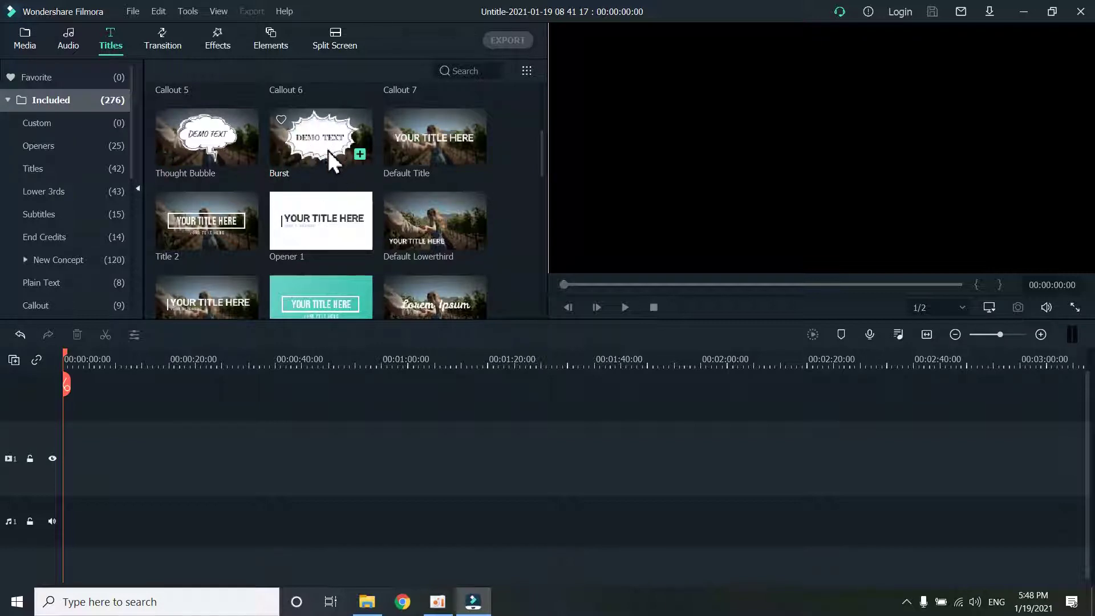
pyautogui.click(360, 154)
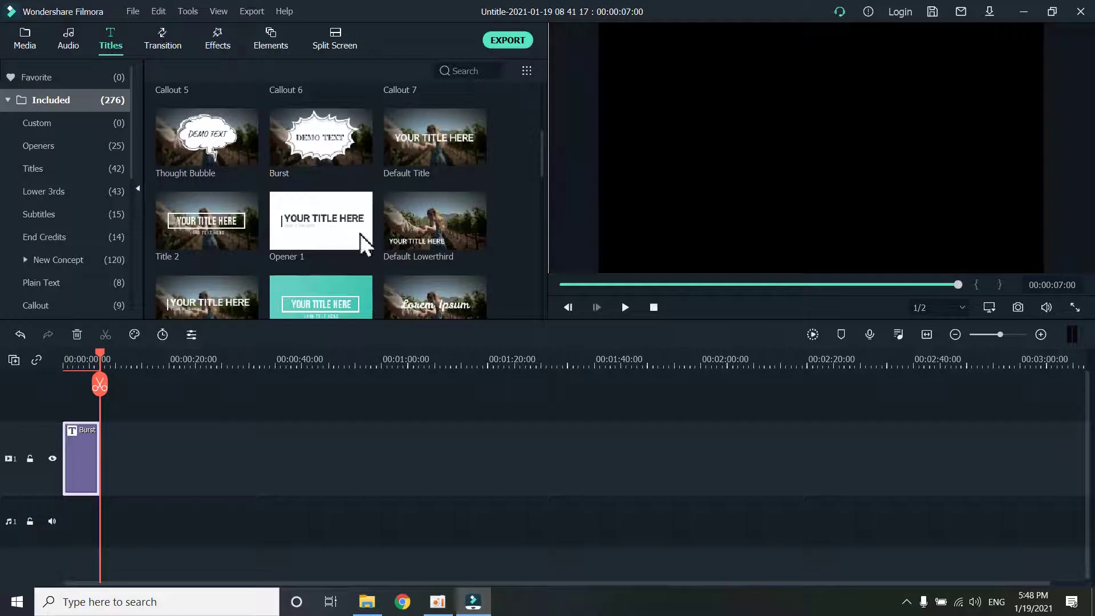
# Preview the Burst title from the start of the timeline and leave the playhead partway through its clip
pyautogui.moveTo(100, 384); pyautogui.dragTo(64, 375)
pyautogui.click(625, 307)
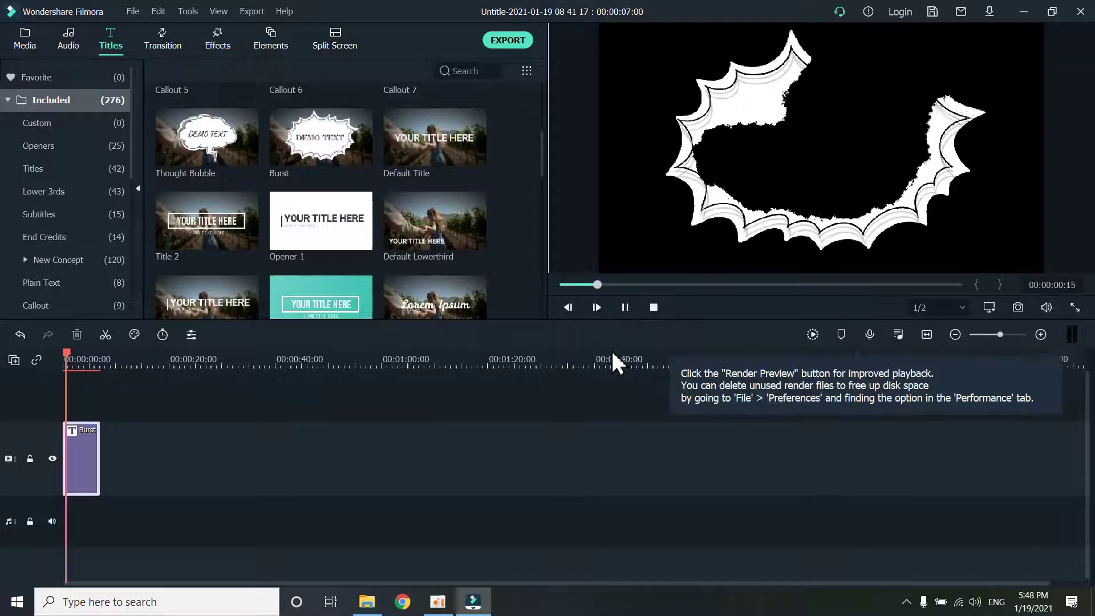
pyautogui.click(77, 382)
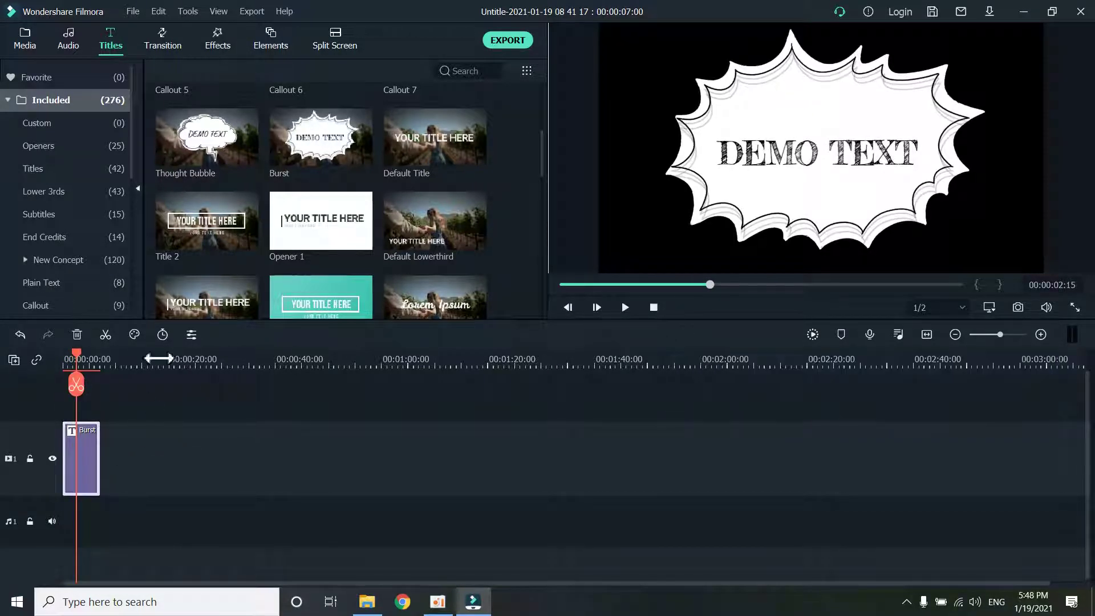
# Delete the Burst title from the timeline
pyautogui.scroll(-10, 284, 197)
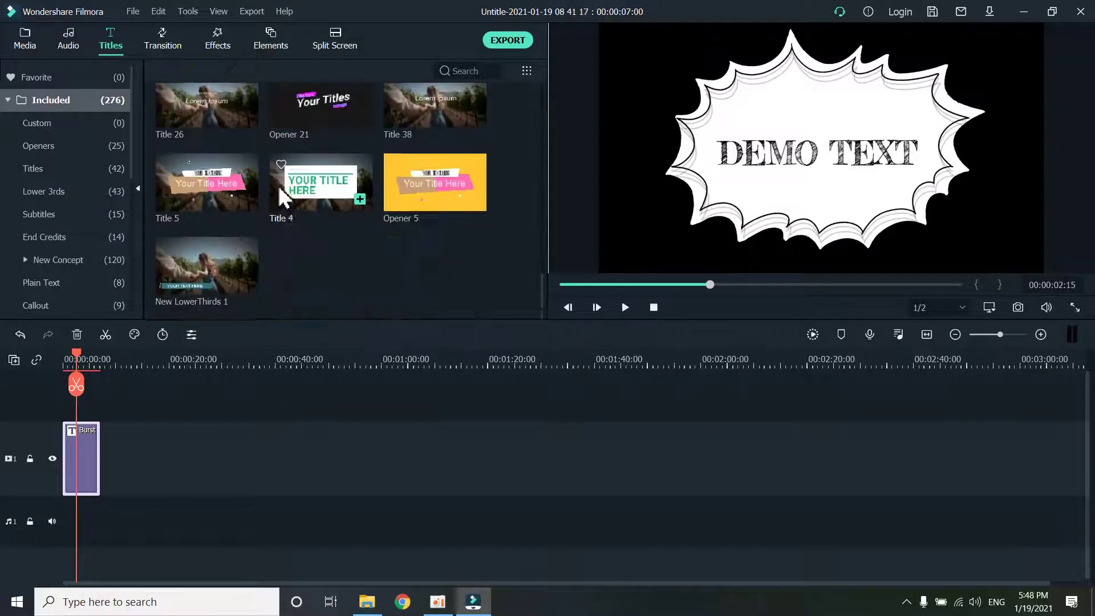
pyautogui.scroll(8, 284, 197)
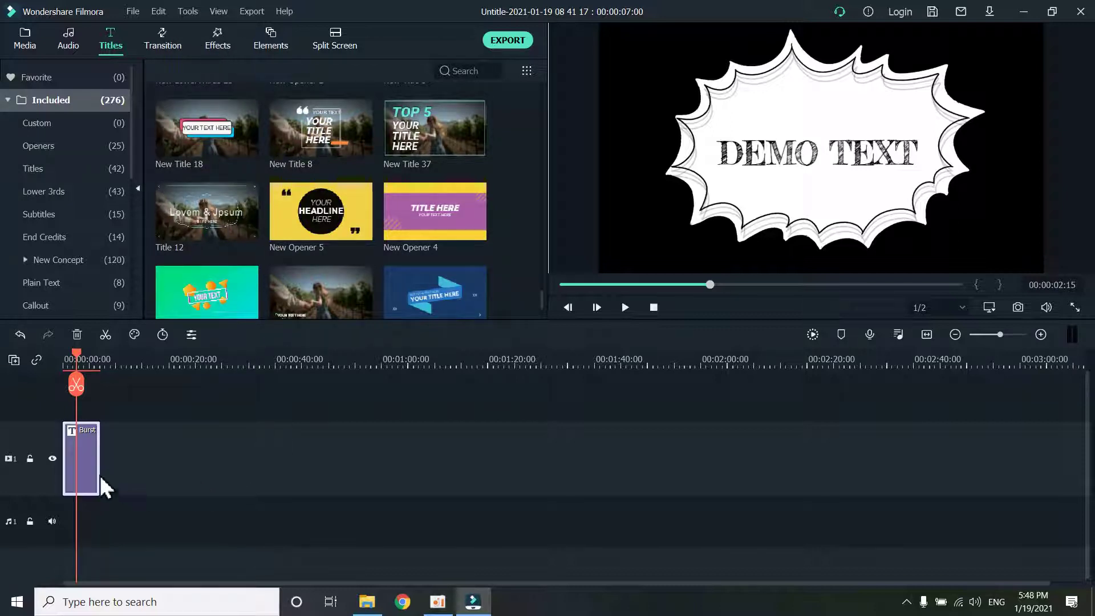
pyautogui.press('Delete')
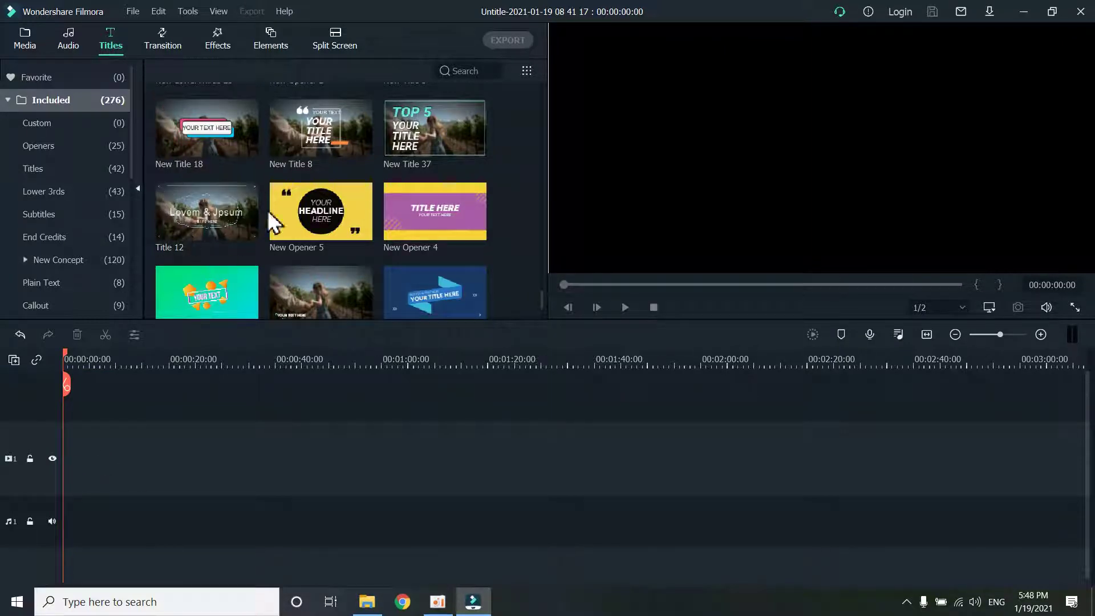
# Browse the included title templates and preview the Callout 4 and Callout 6 designs
pyautogui.scroll(-5, 294, 228)
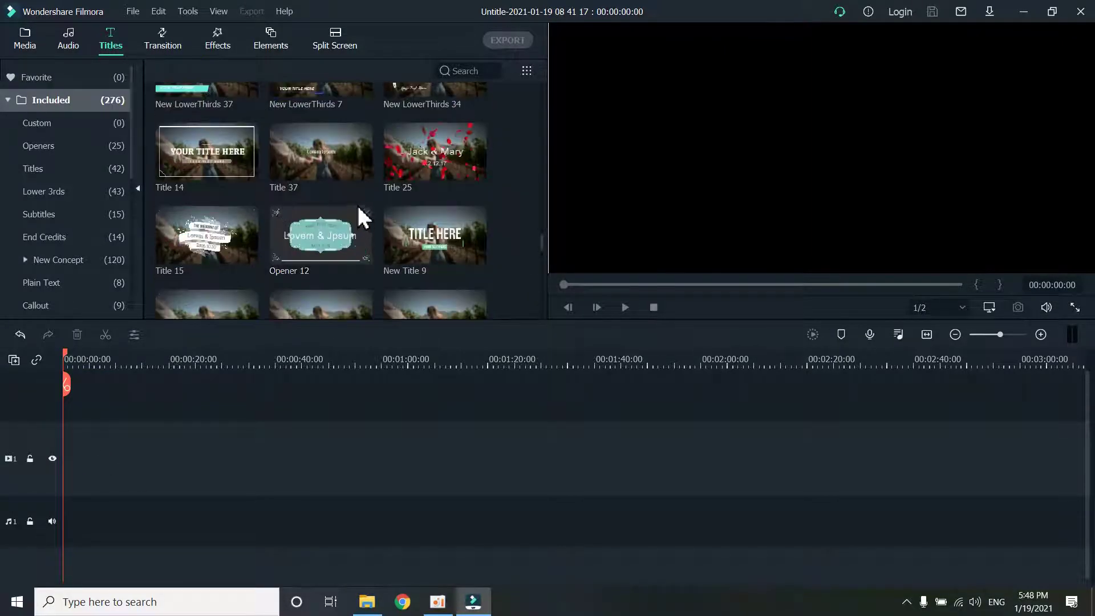
pyautogui.scroll(-10, 360, 209)
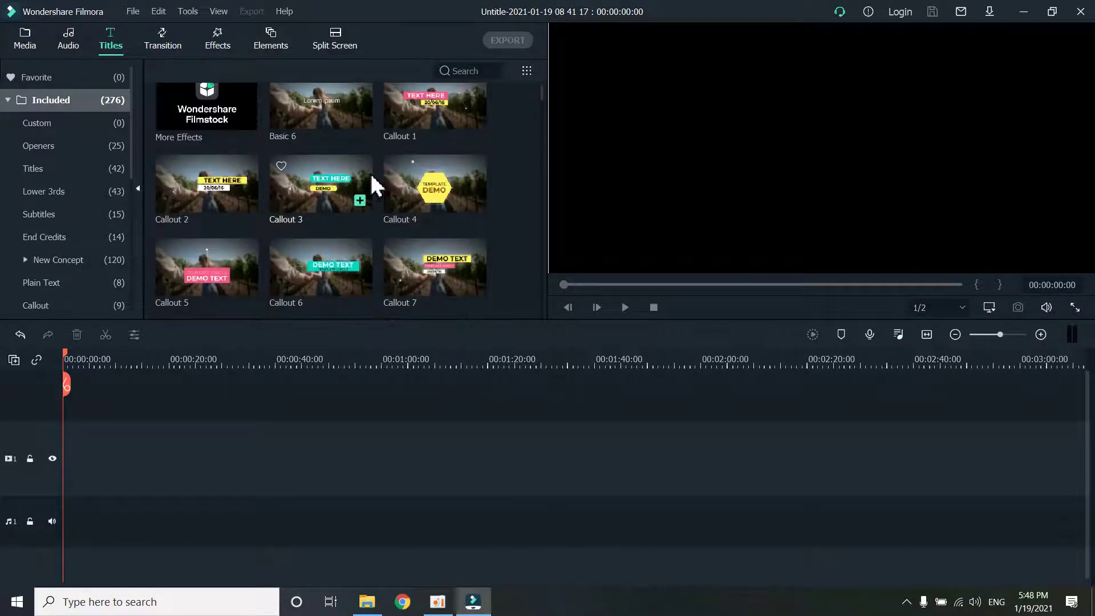
pyautogui.scroll(1, 336, 237)
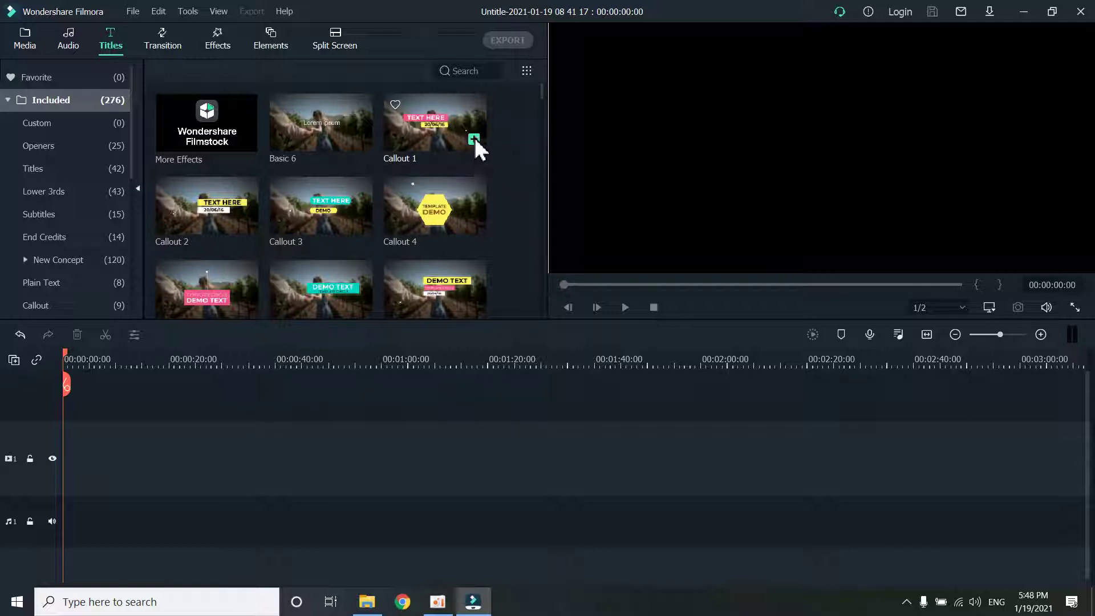
pyautogui.click(431, 204)
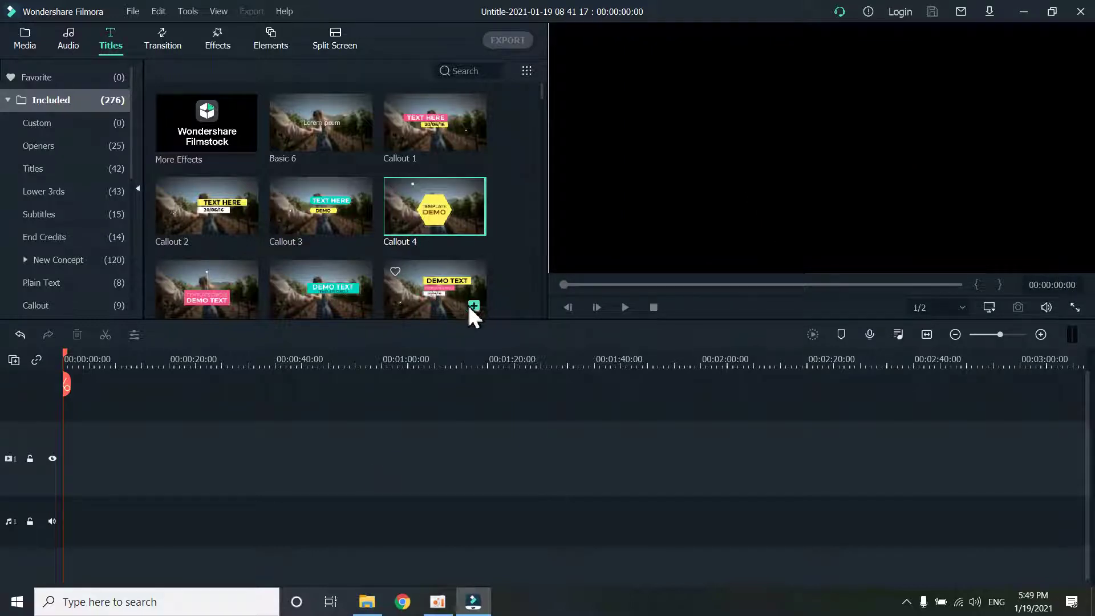
pyautogui.click(339, 299)
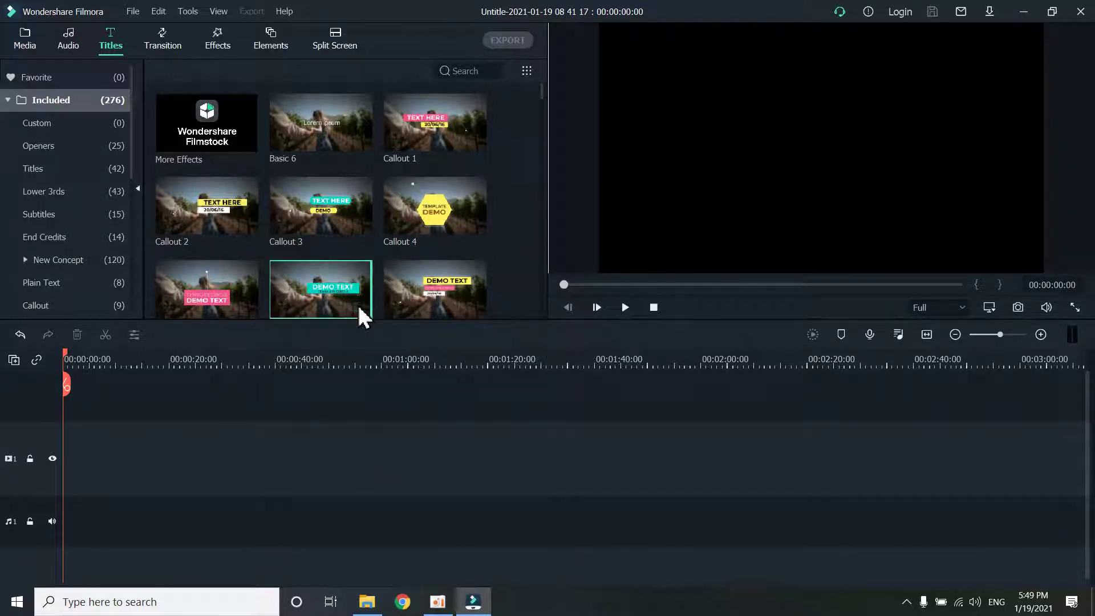
pyautogui.scroll(-5, 291, 240)
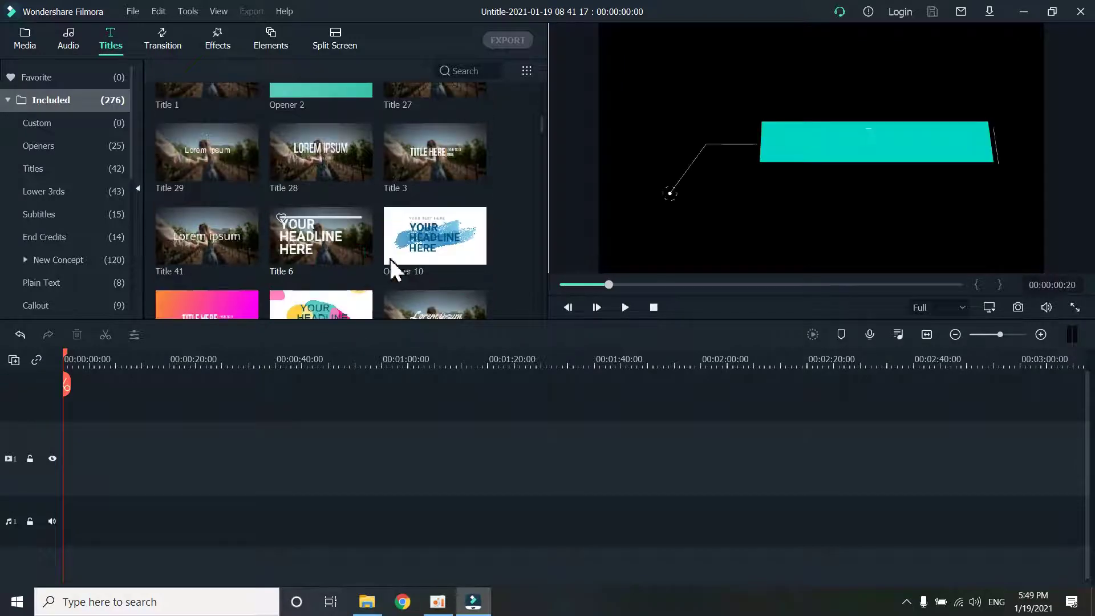
pyautogui.scroll(-3, 309, 292)
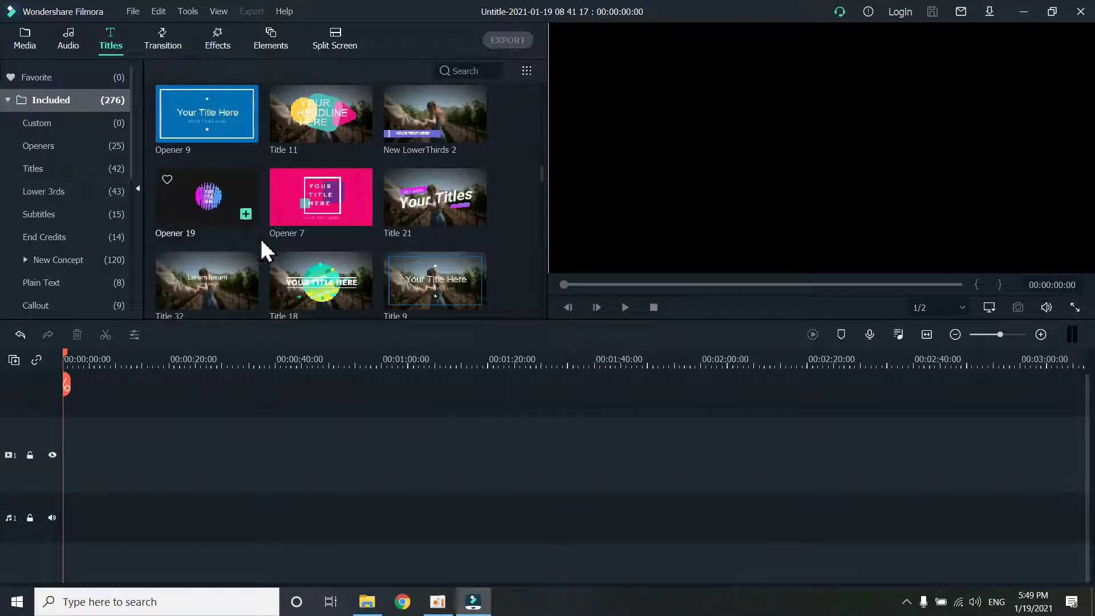
pyautogui.scroll(8, 343, 246)
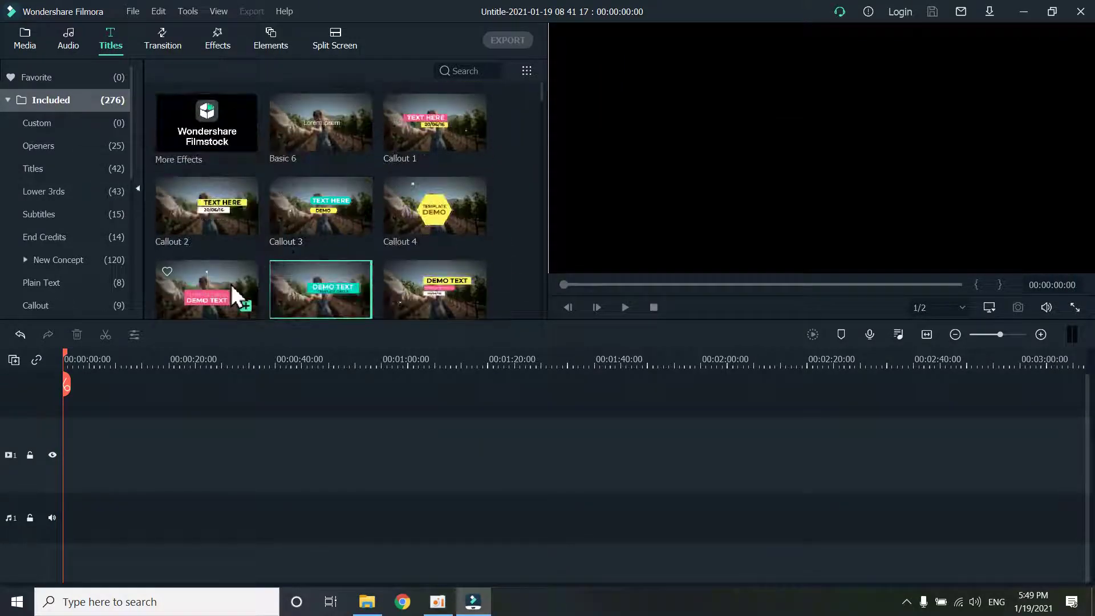
# Add the Burst title template to the empty video track and play its opening animation
pyautogui.scroll(-3, 313, 215)
pyautogui.click(359, 154)
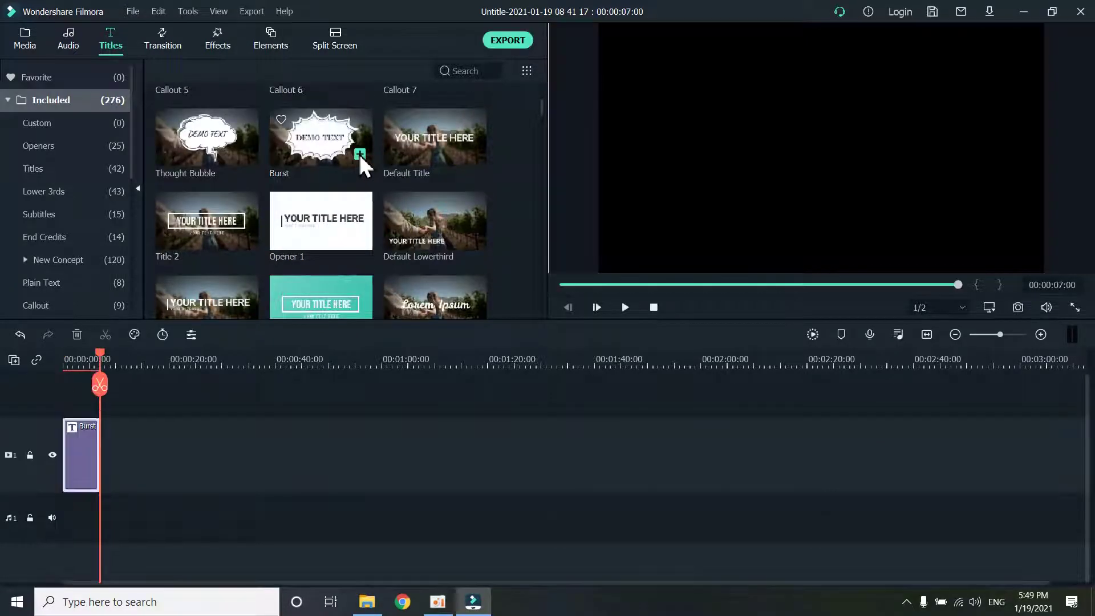
pyautogui.press('space')
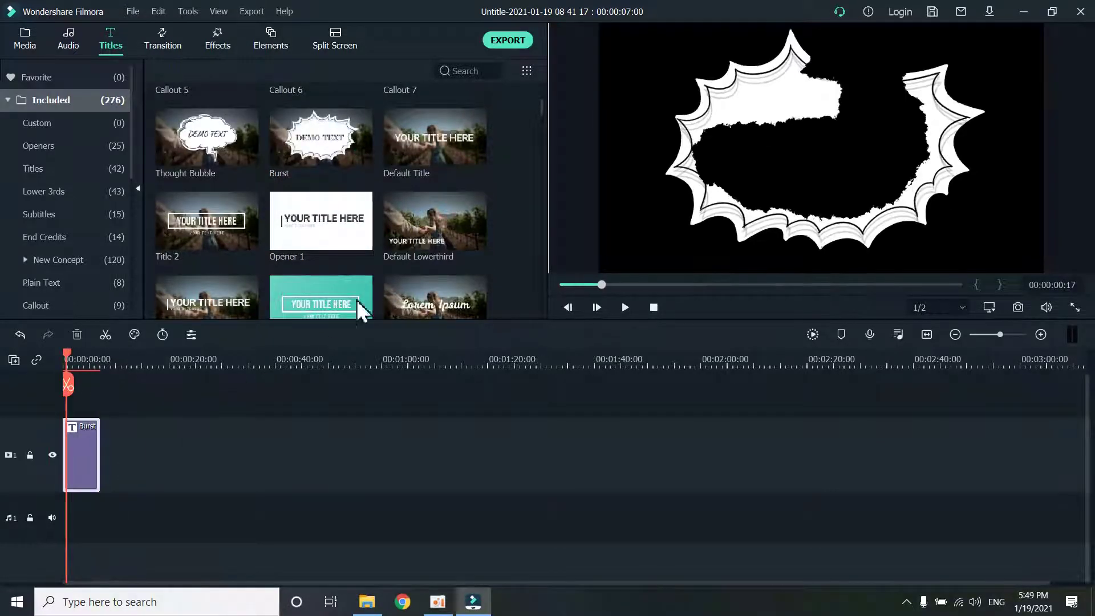
# Try applying the Callout 3 title at the playhead and undo its addition
pyautogui.scroll(3, 443, 161)
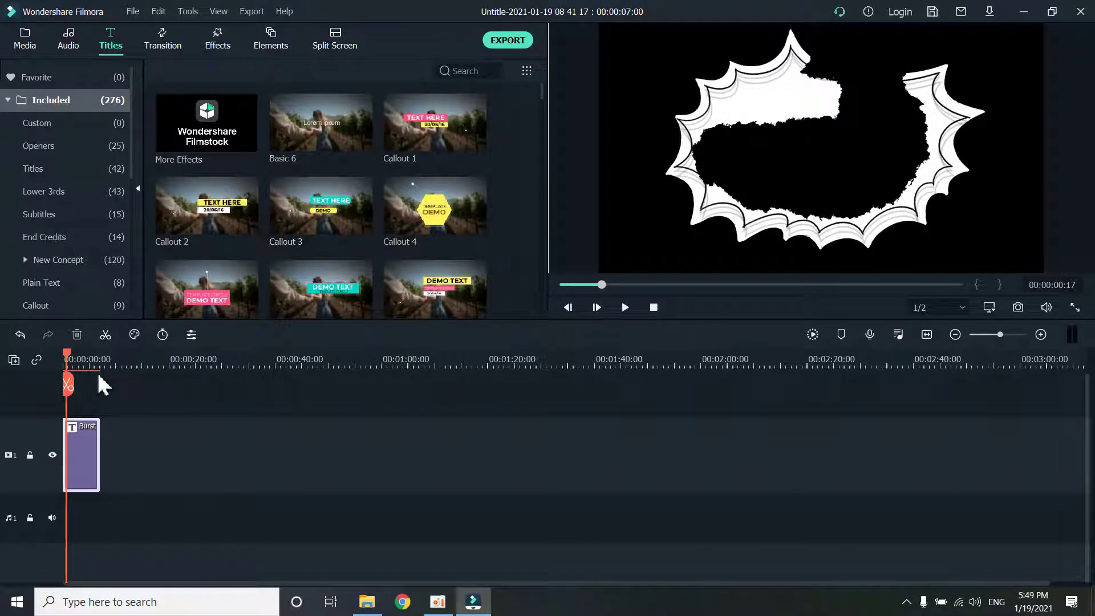
pyautogui.rightClick(333, 211)
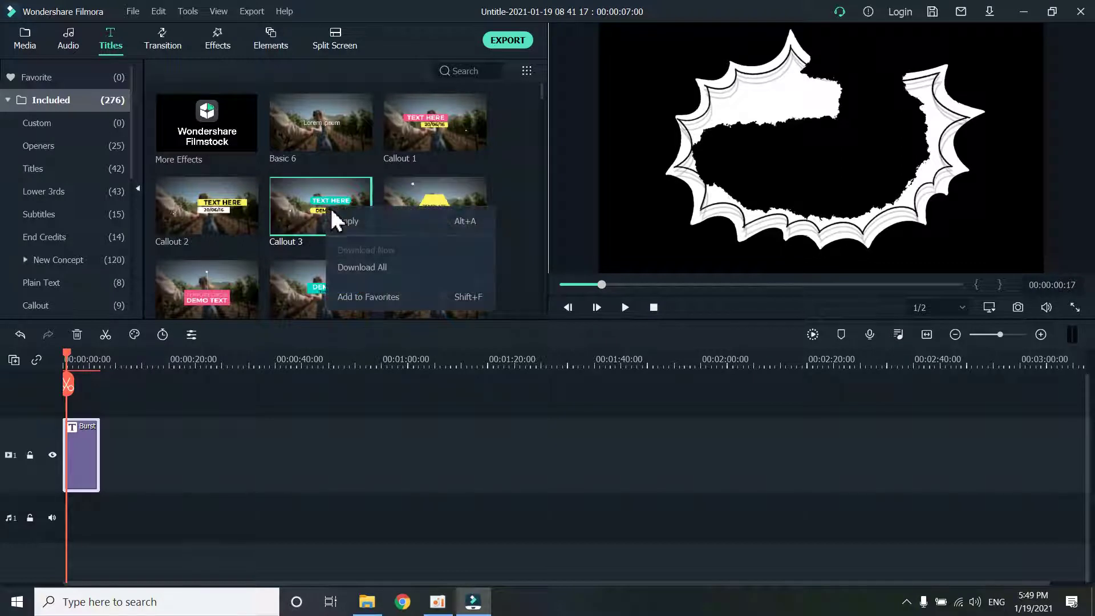
pyautogui.click(354, 222)
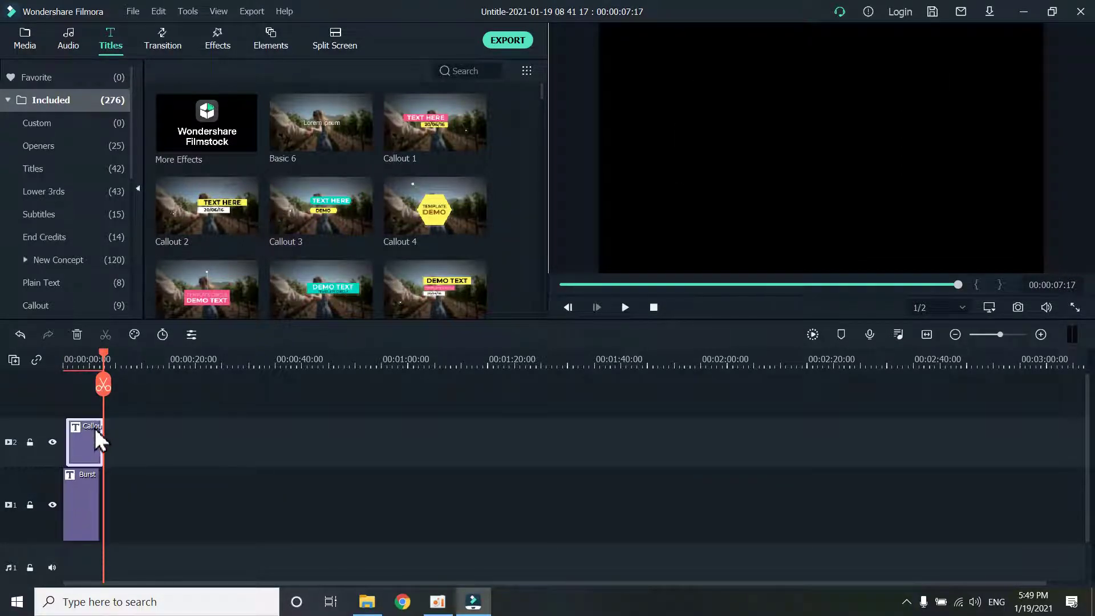
pyautogui.hotkey('ctrl', 'z')
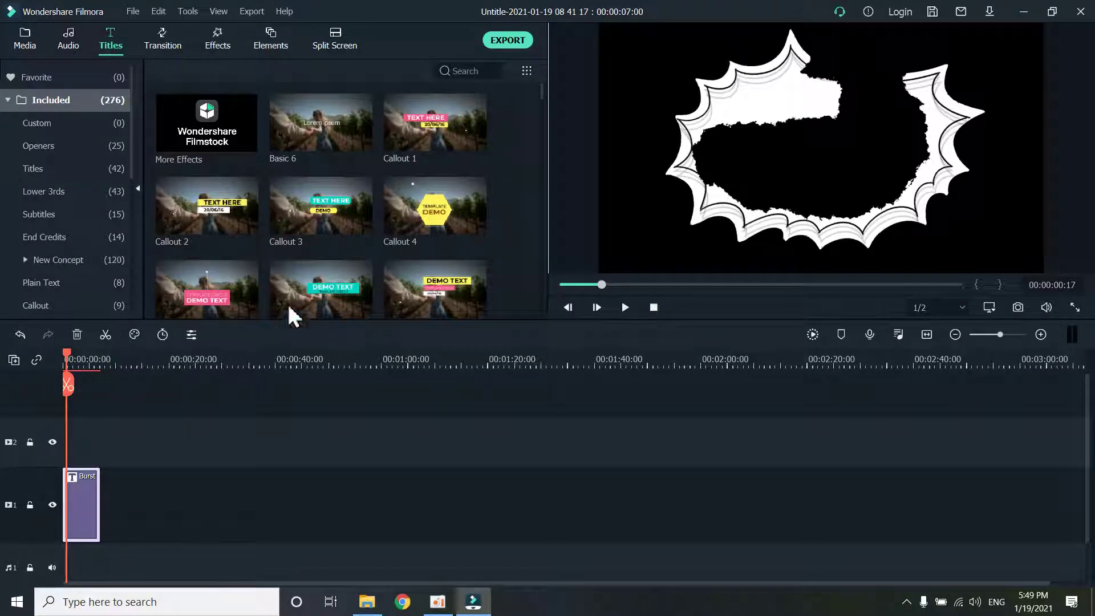
# Apply the Callout 6 title to the timeline and delete the Burst clip below it
pyautogui.rightClick(335, 302)
pyautogui.click(360, 306)
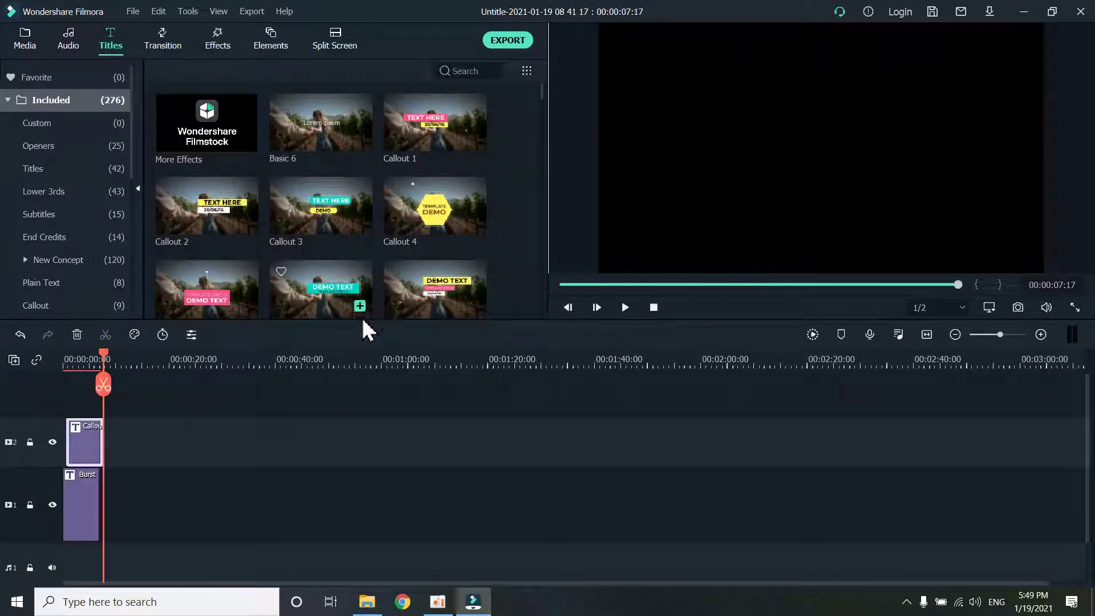
pyautogui.click(81, 494)
pyautogui.press('Delete')
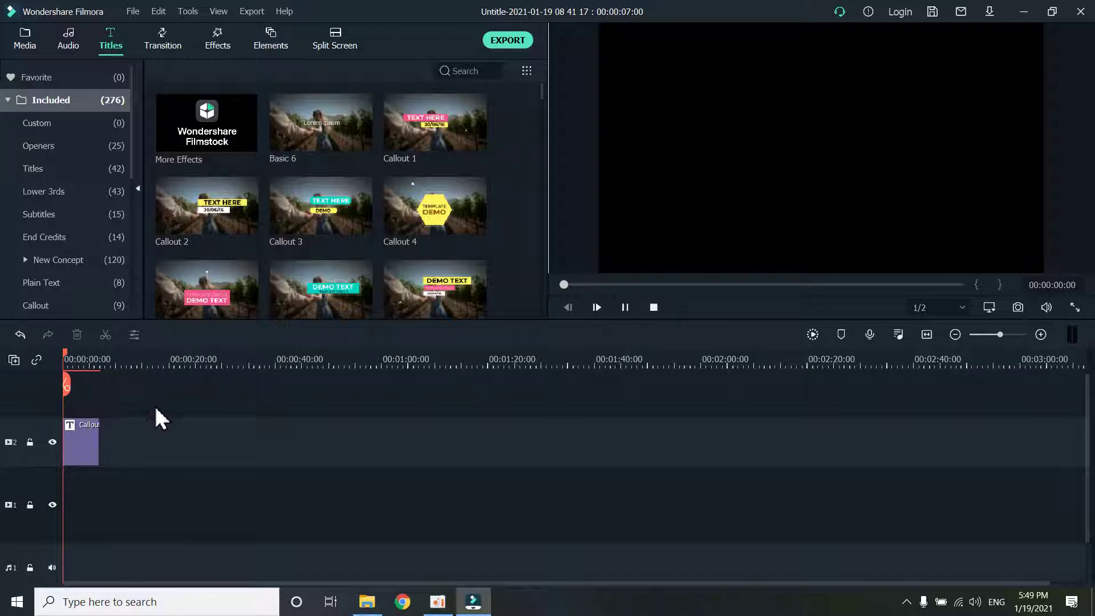
# Play the Callout 6 title from the start and pause at about five seconds, with its text fully shown
pyautogui.press('space')
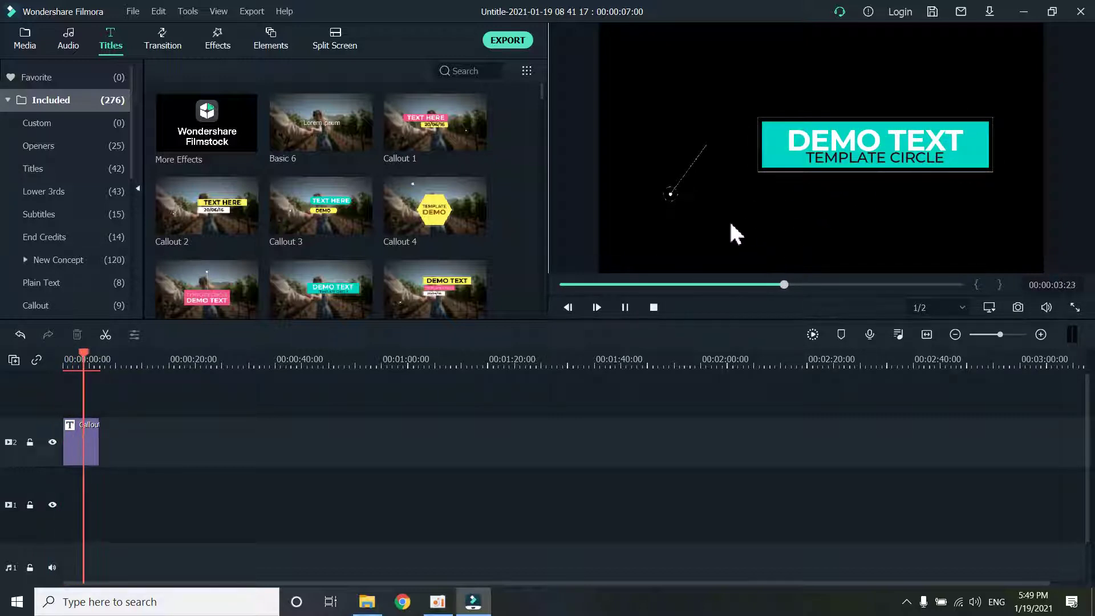
pyautogui.press('space')
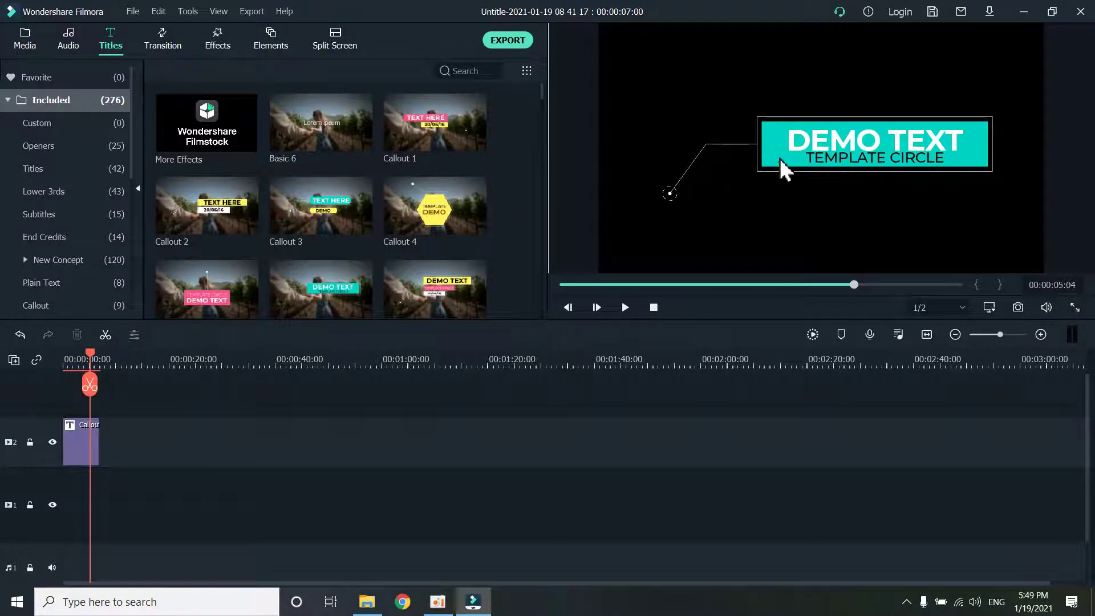
# Replace the DEMO TEXT line of the Callout 6 title with "Iphon 6"
pyautogui.click(832, 158)
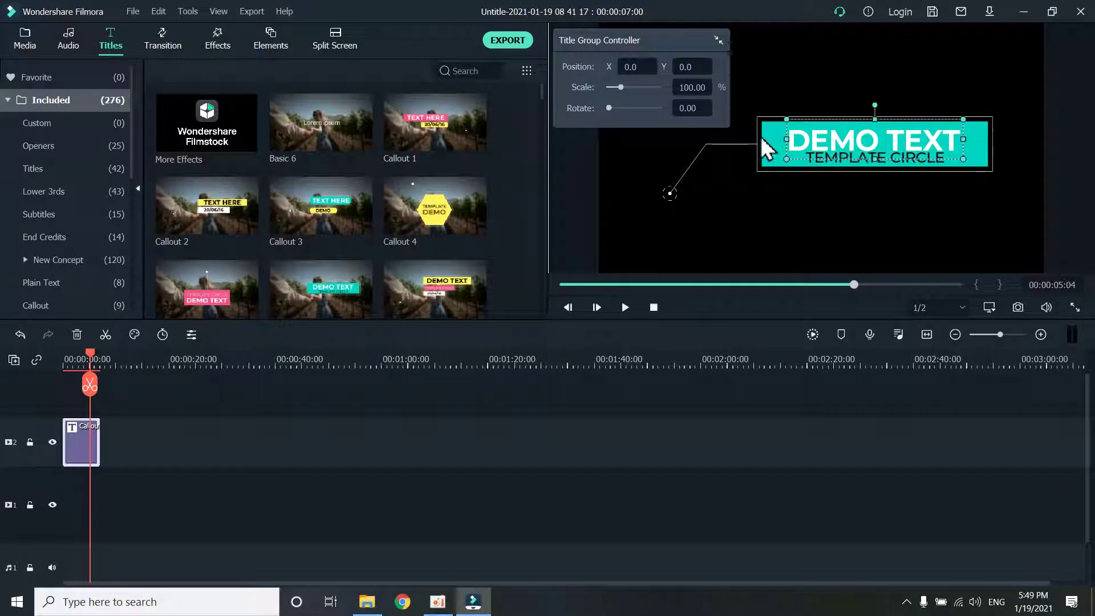
pyautogui.doubleClick(849, 141)
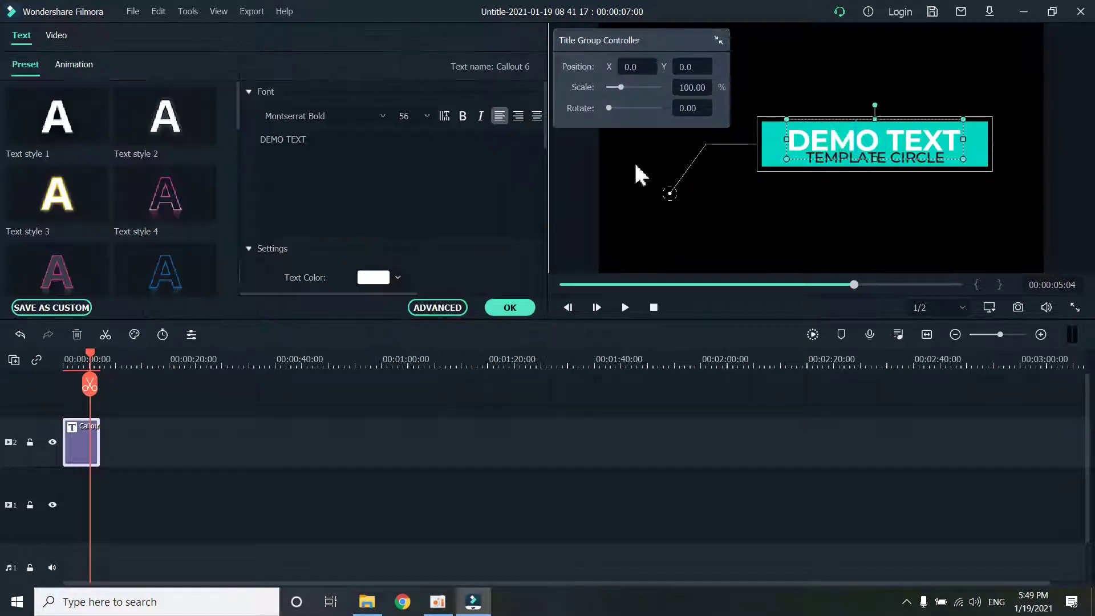
pyautogui.click(348, 143)
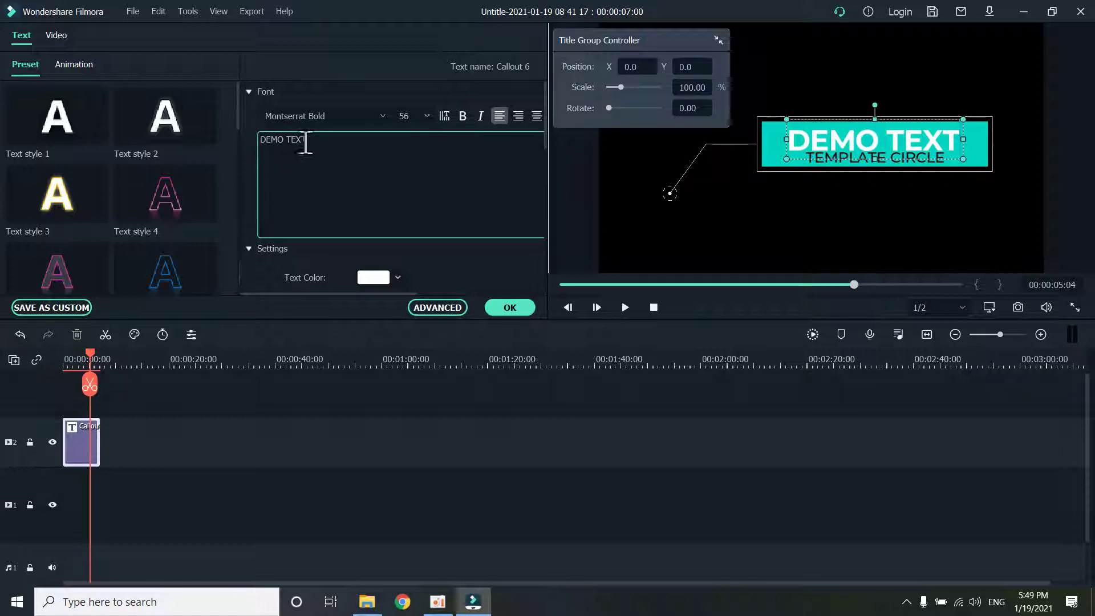
pyautogui.moveTo(438, 150); pyautogui.dragTo(242, 136)
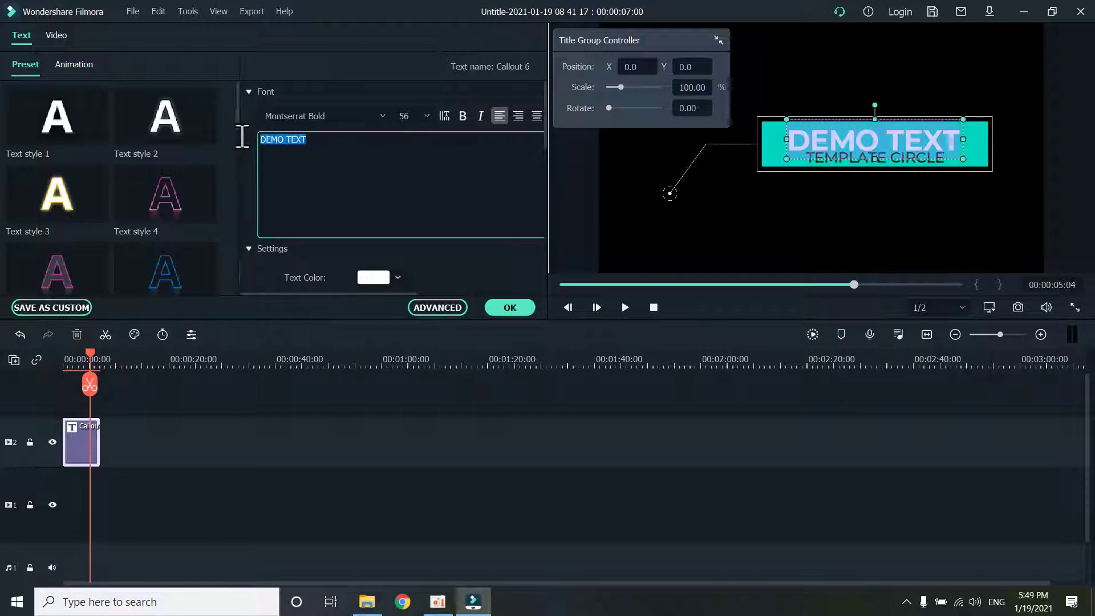
pyautogui.press('BackSpace')
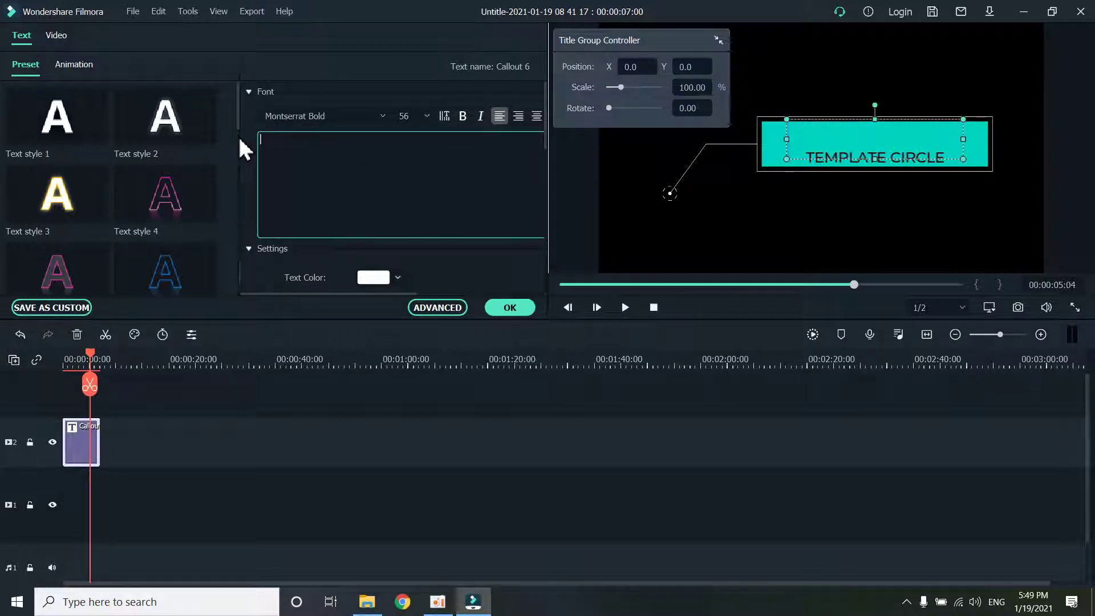
pyautogui.write('Ipon')
pyautogui.press('BackSpace')
pyautogui.write('h')
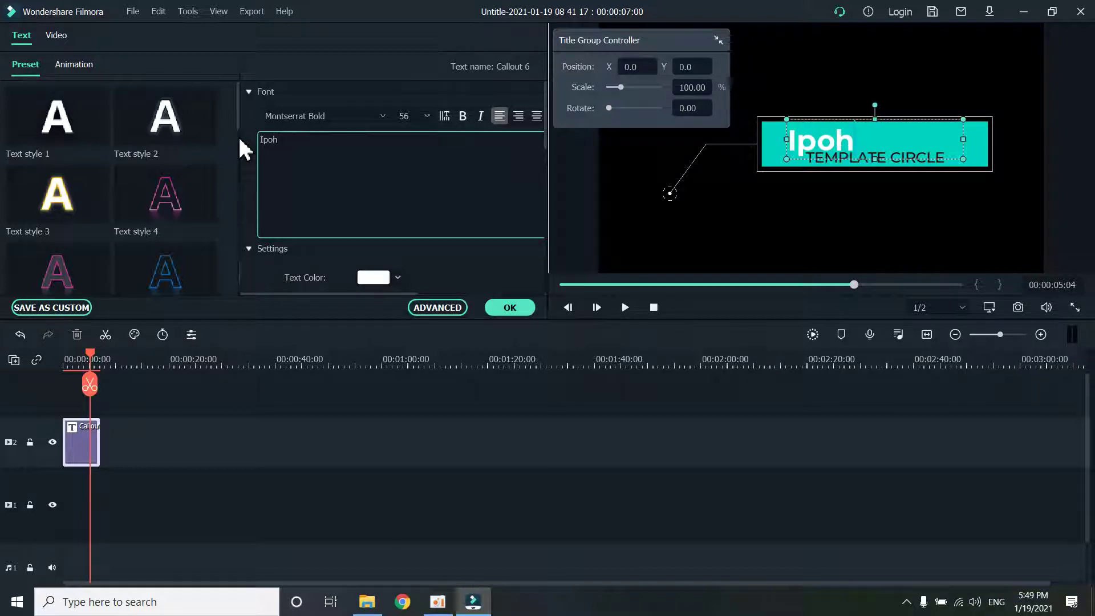
pyautogui.press('BackSpace')
pyautogui.write('on')
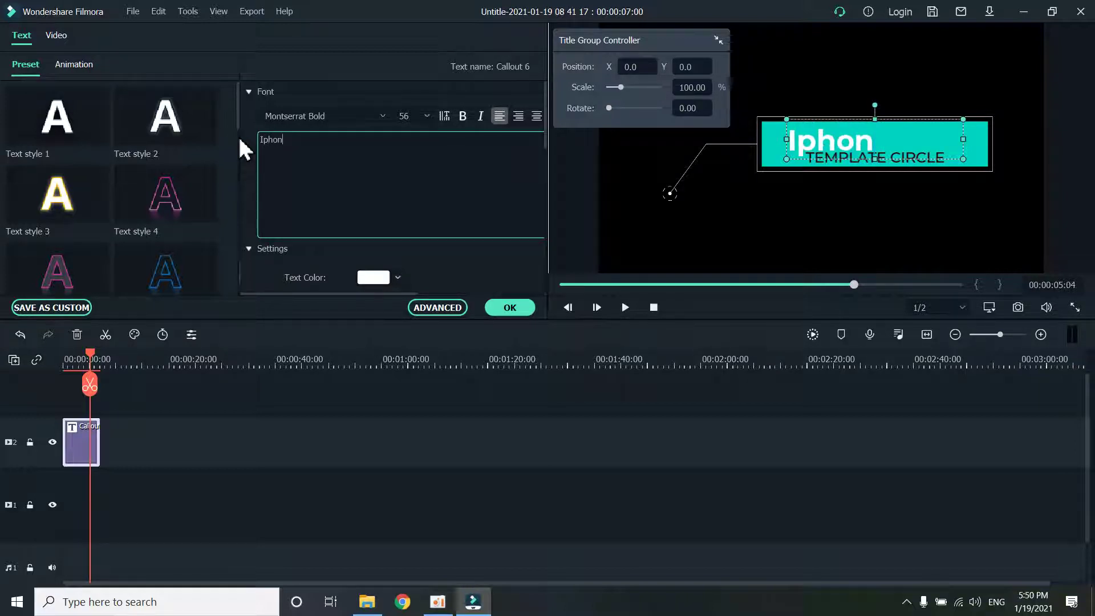
pyautogui.write(' 6')
pyautogui.click(702, 208)
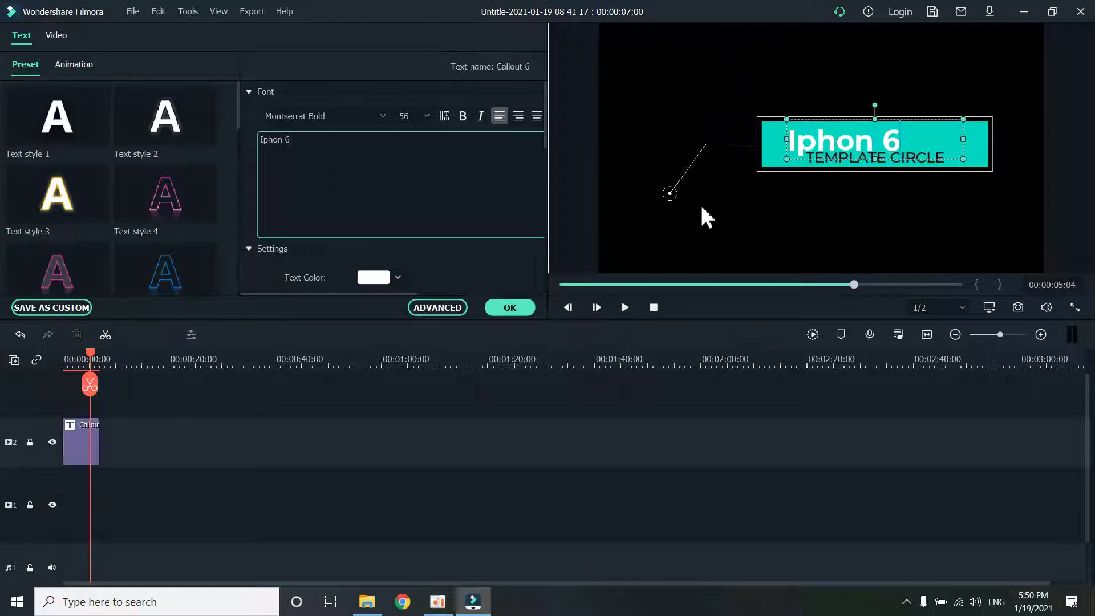
# Move the Iphon 6 line slightly up in its box and clear the TEMPLATE CIRCLE line below it
pyautogui.click(834, 143)
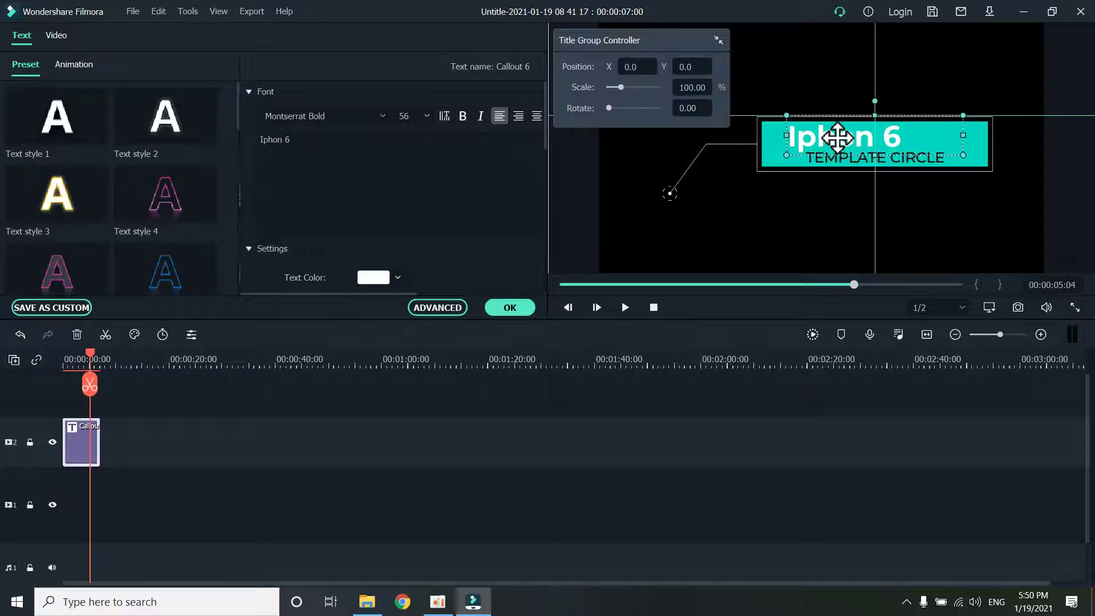
pyautogui.click(915, 162)
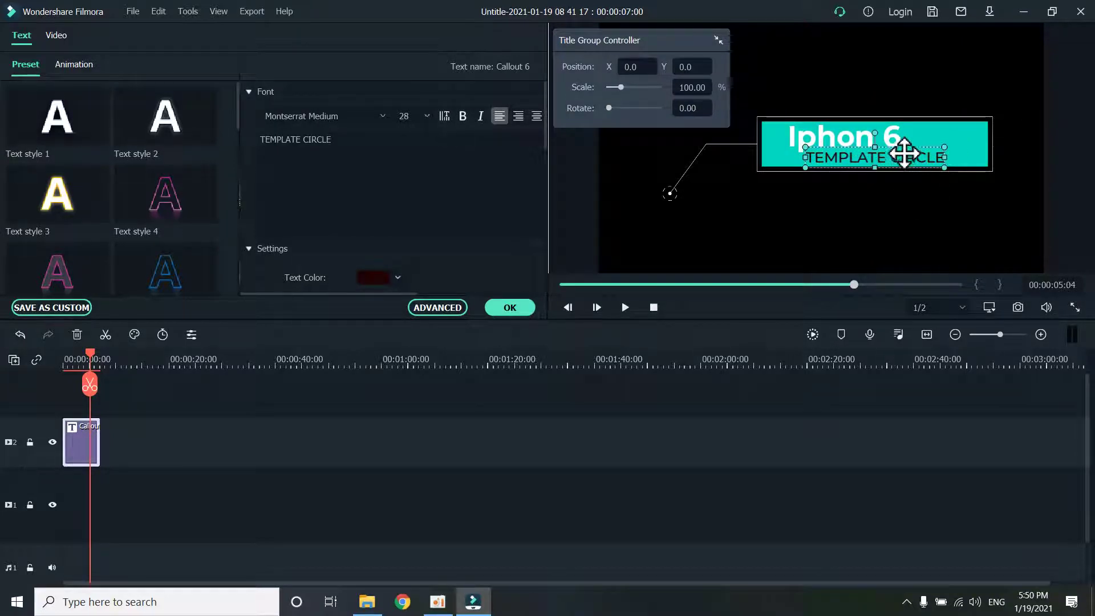
pyautogui.click(904, 152)
pyautogui.click(901, 157)
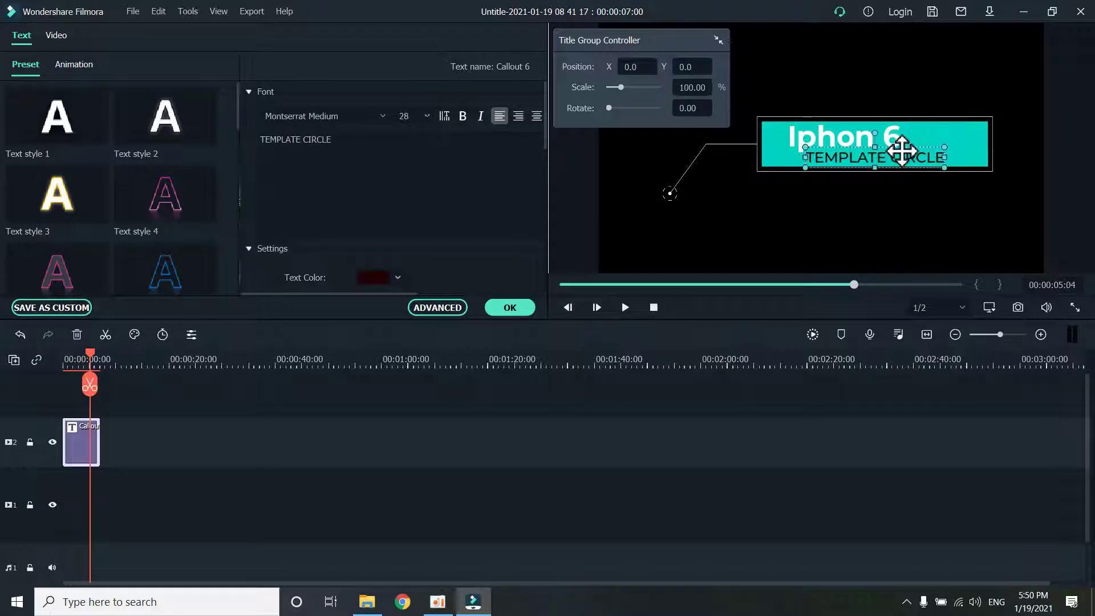
pyautogui.click(901, 149)
pyautogui.click(898, 162)
pyautogui.click(898, 149)
pyautogui.click(900, 155)
pyautogui.click(900, 148)
pyautogui.click(901, 163)
pyautogui.click(418, 139)
pyautogui.hotkey('ctrl', 'a')
pyautogui.press('BackSpace')
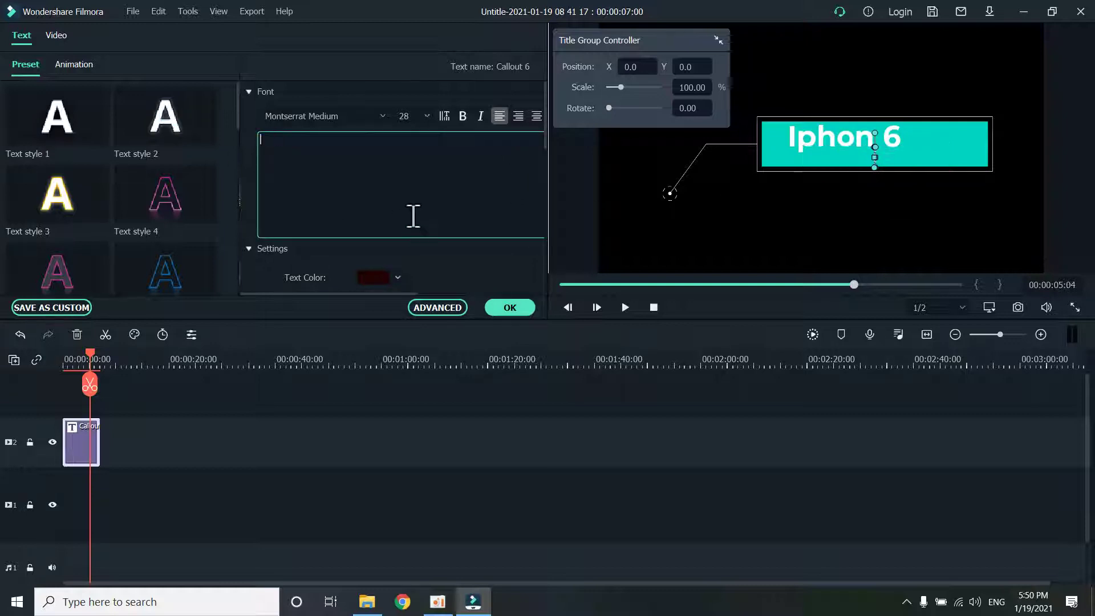
pyautogui.moveTo(874, 135); pyautogui.dragTo(786, 163)
pyautogui.click(889, 224)
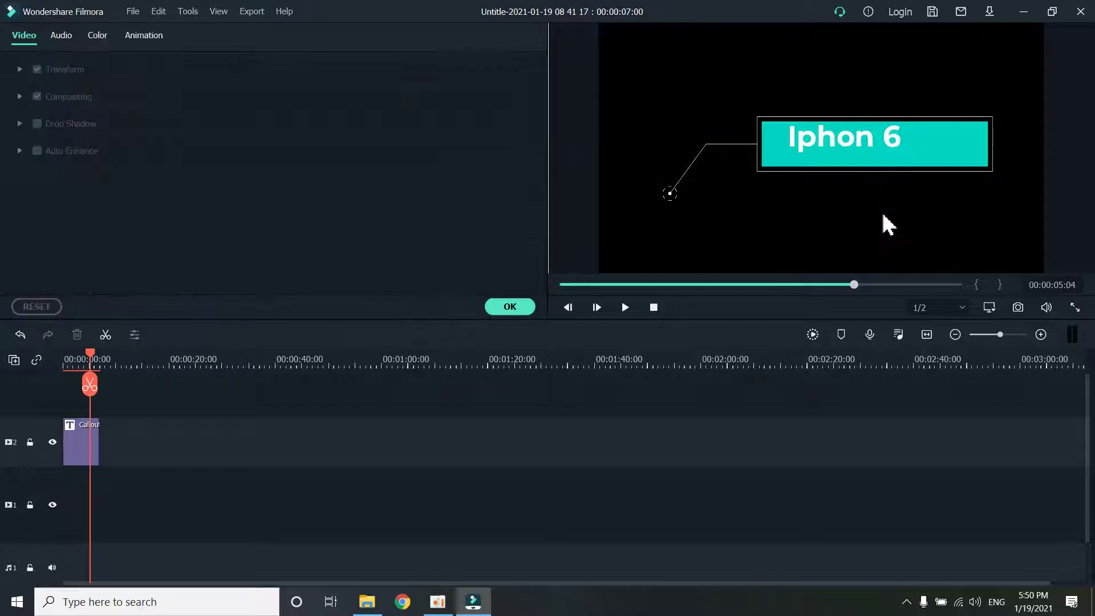
# Shrink the callout box with its pointer line and move it to the upper-right corner of the frame
pyautogui.click(863, 139)
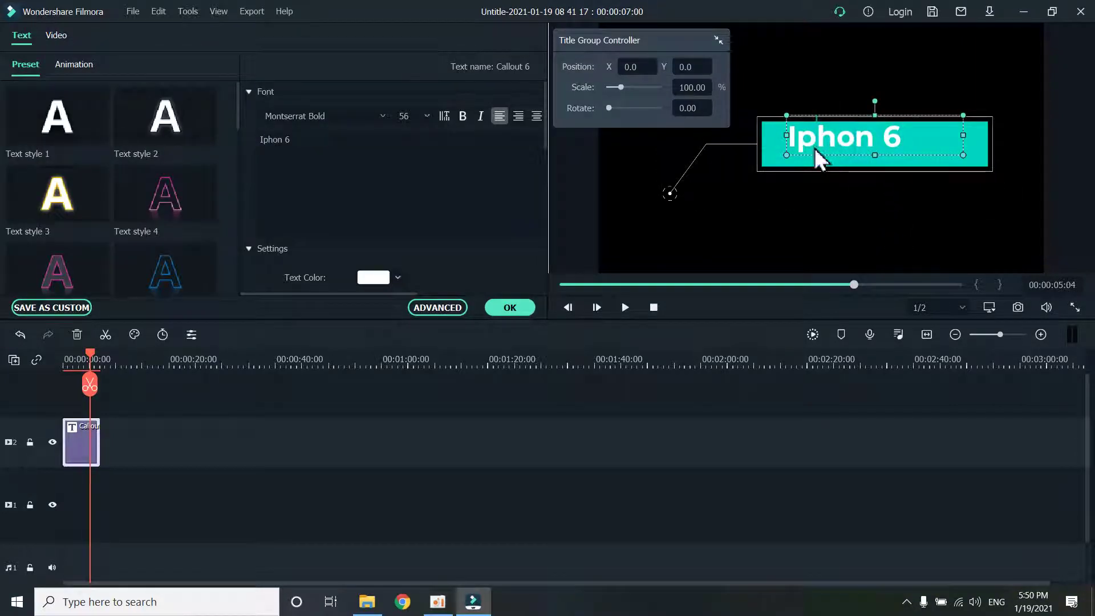
pyautogui.click(624, 168)
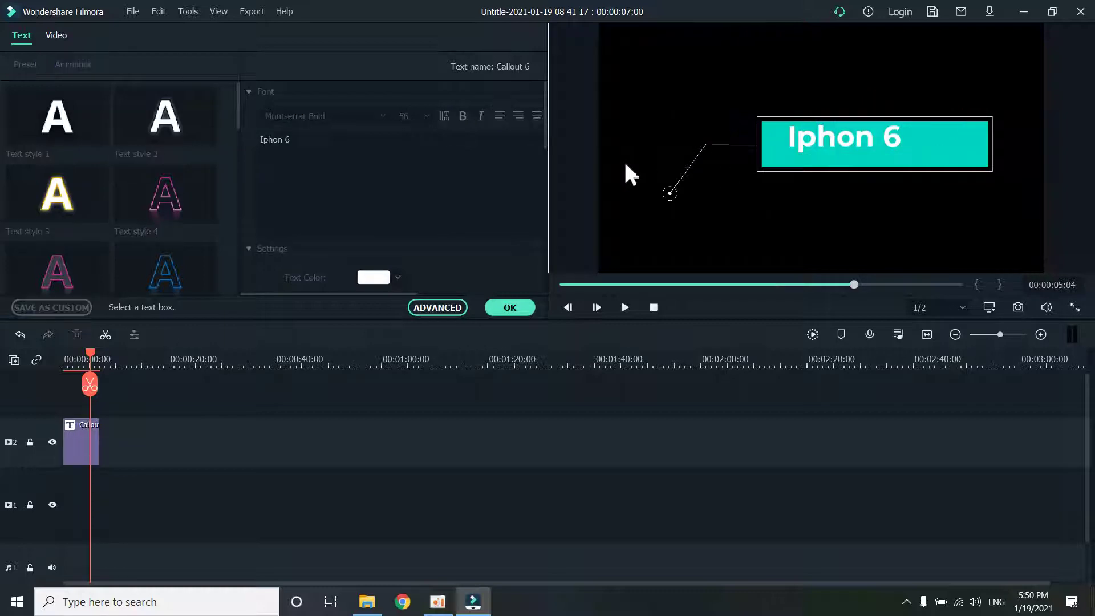
pyautogui.click(677, 182)
pyautogui.moveTo(677, 184); pyautogui.dragTo(666, 224)
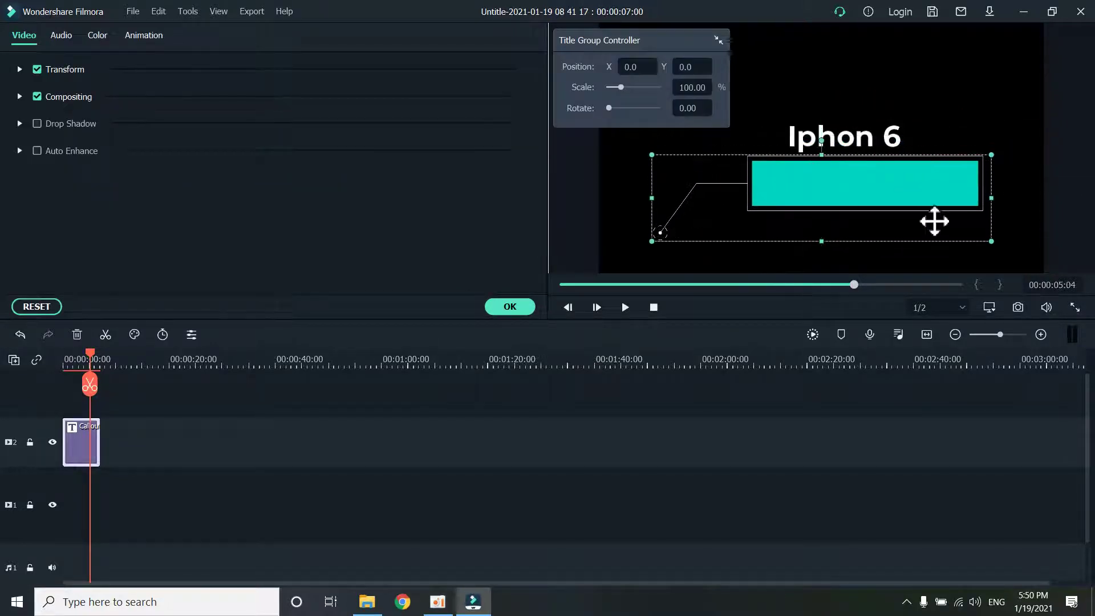
pyautogui.moveTo(991, 241); pyautogui.dragTo(978, 54)
# Move the Iphon 6 text onto the relocated teal box and scale it down to fit inside
pyautogui.click(897, 138)
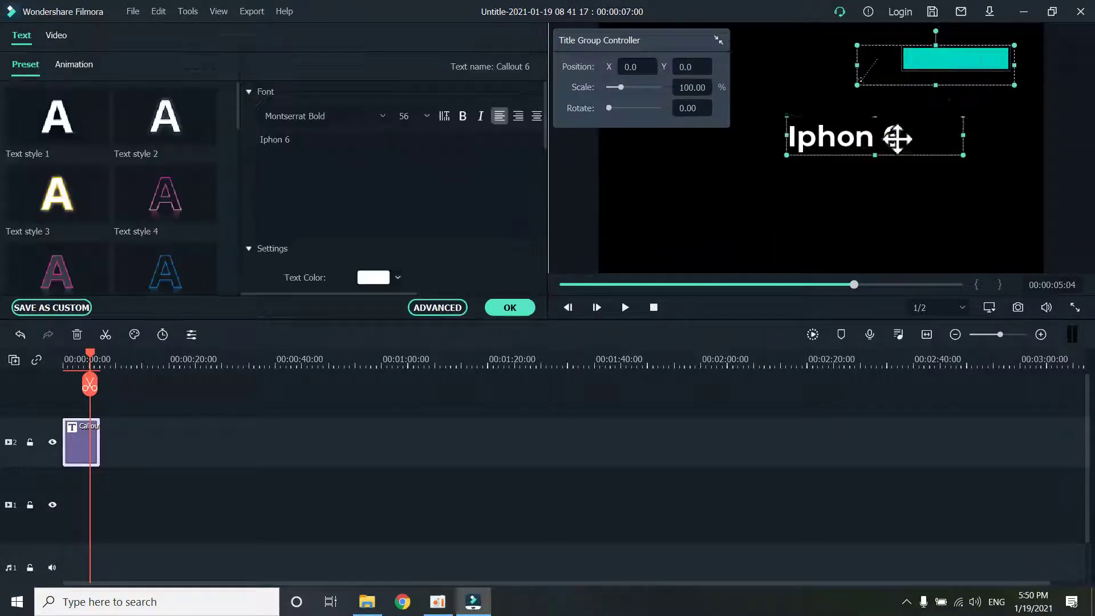
pyautogui.moveTo(897, 138); pyautogui.dragTo(978, 54)
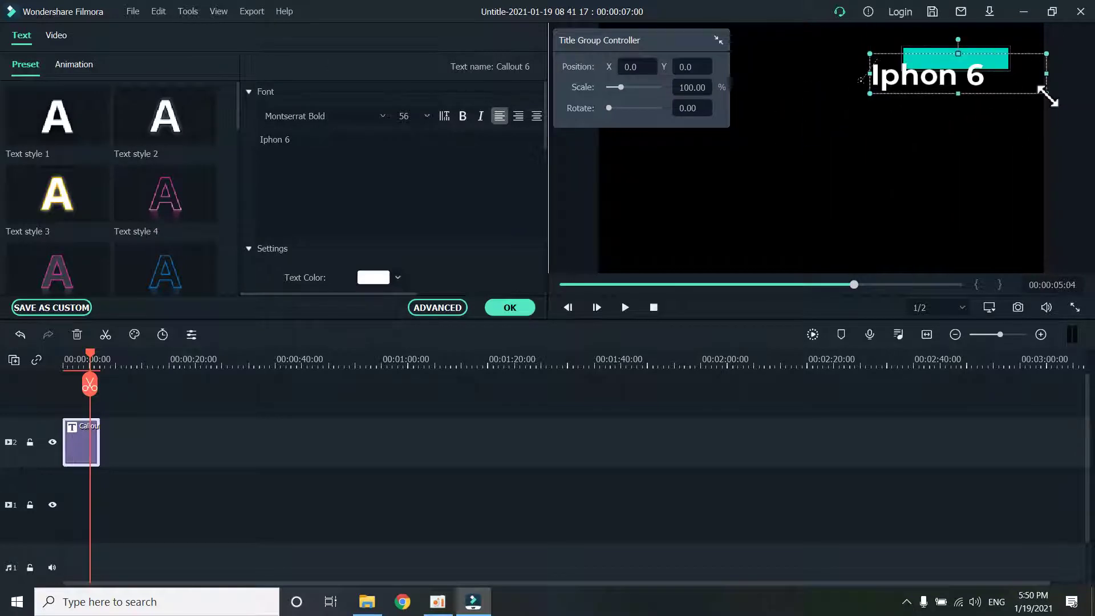
pyautogui.moveTo(1049, 96); pyautogui.dragTo(981, 58)
pyautogui.click(951, 142)
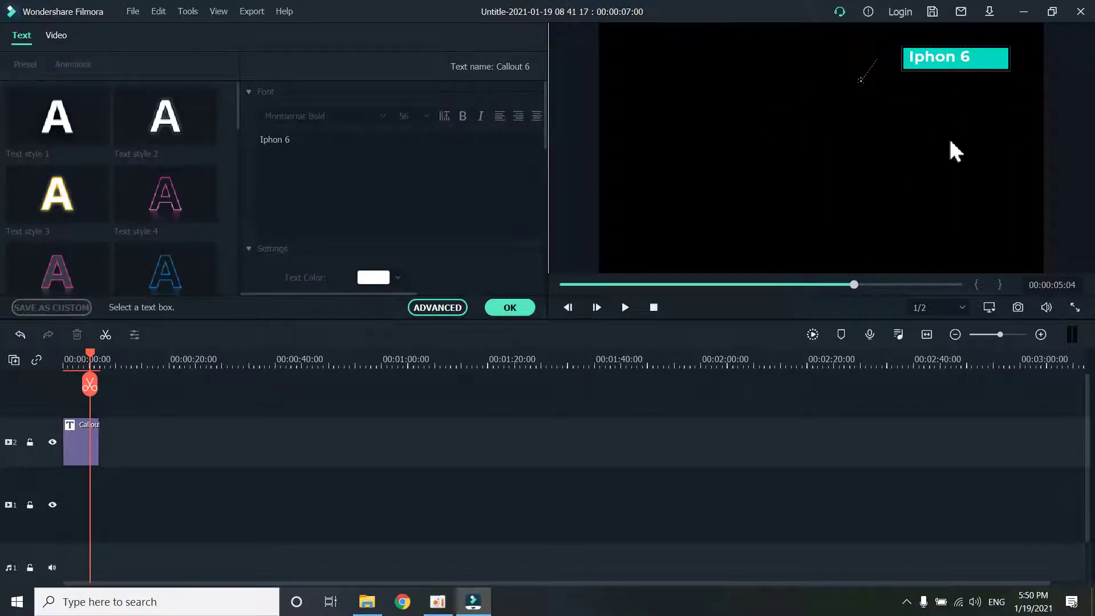
# Play the rearranged Callout 6 title twice from the start, pause it, and close the title editor
pyautogui.click(652, 311)
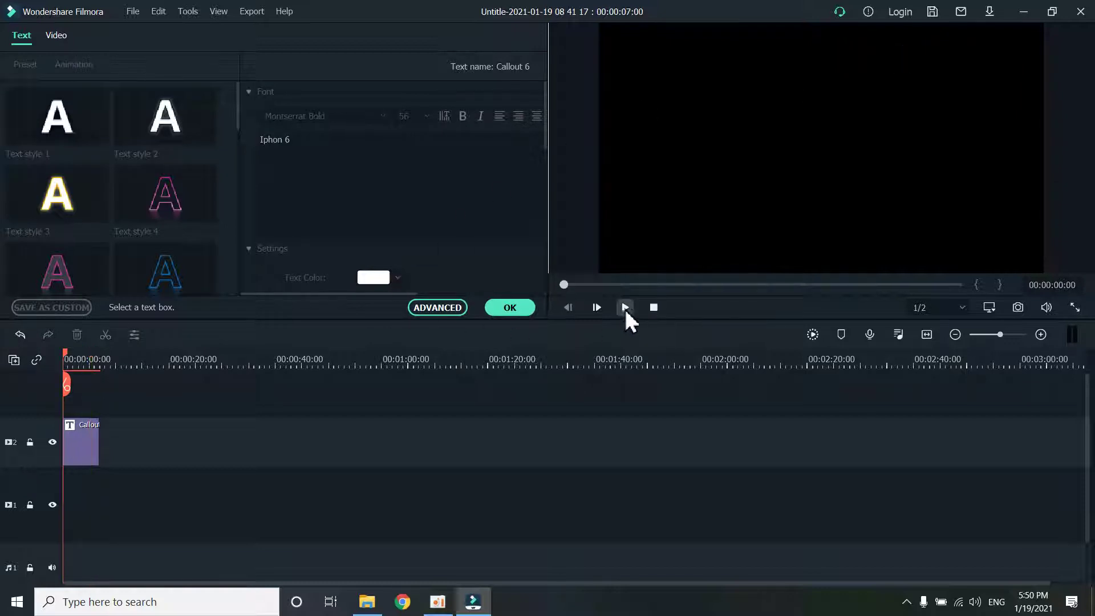
pyautogui.click(625, 311)
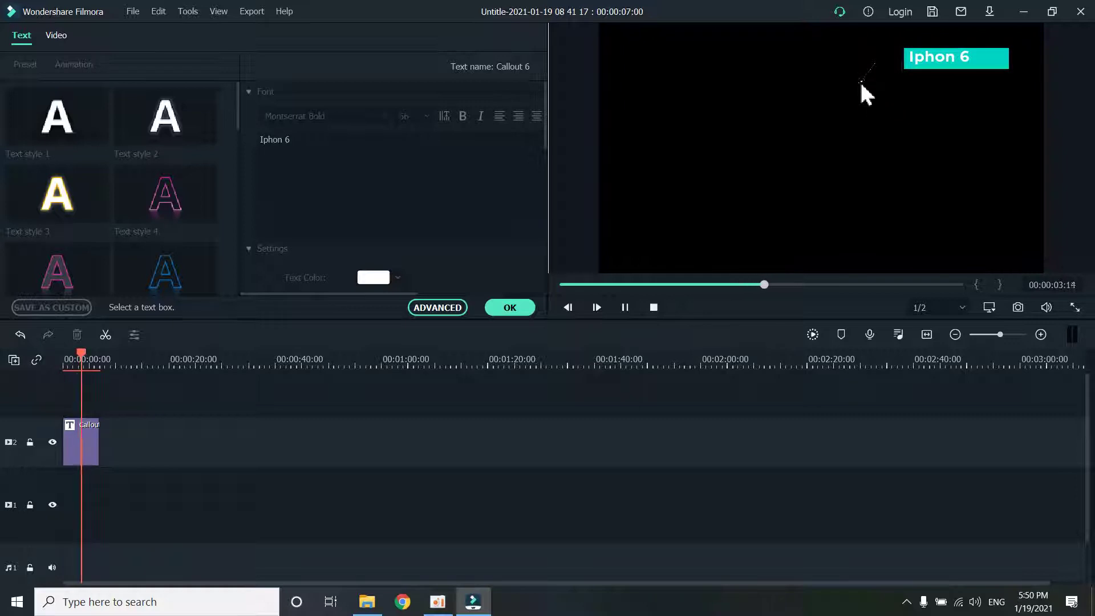
pyautogui.press('space')
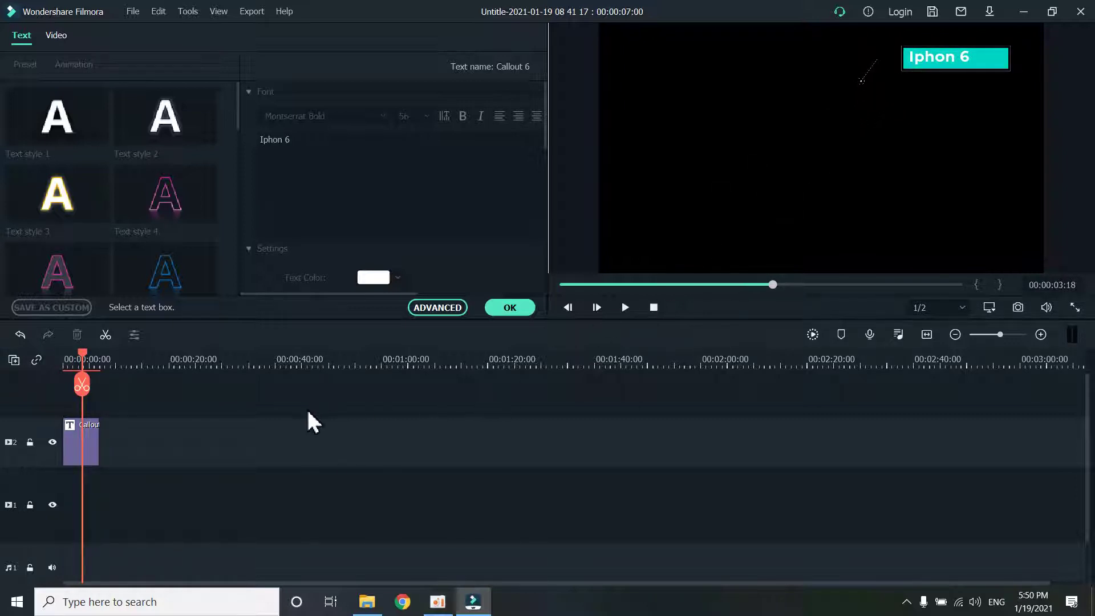
pyautogui.moveTo(82, 360); pyautogui.dragTo(25, 371)
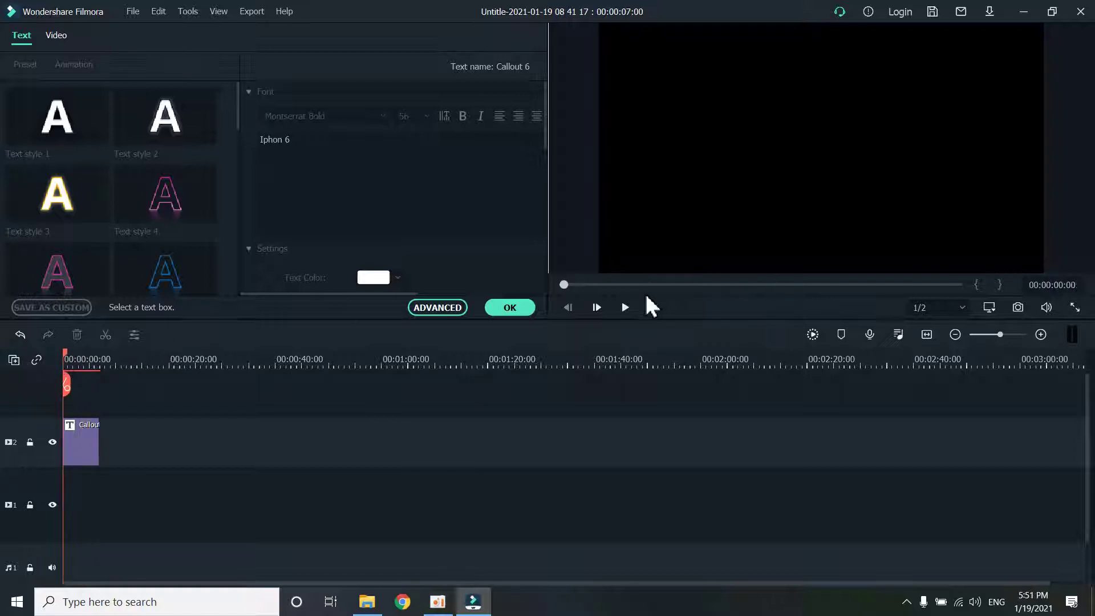
pyautogui.click(625, 309)
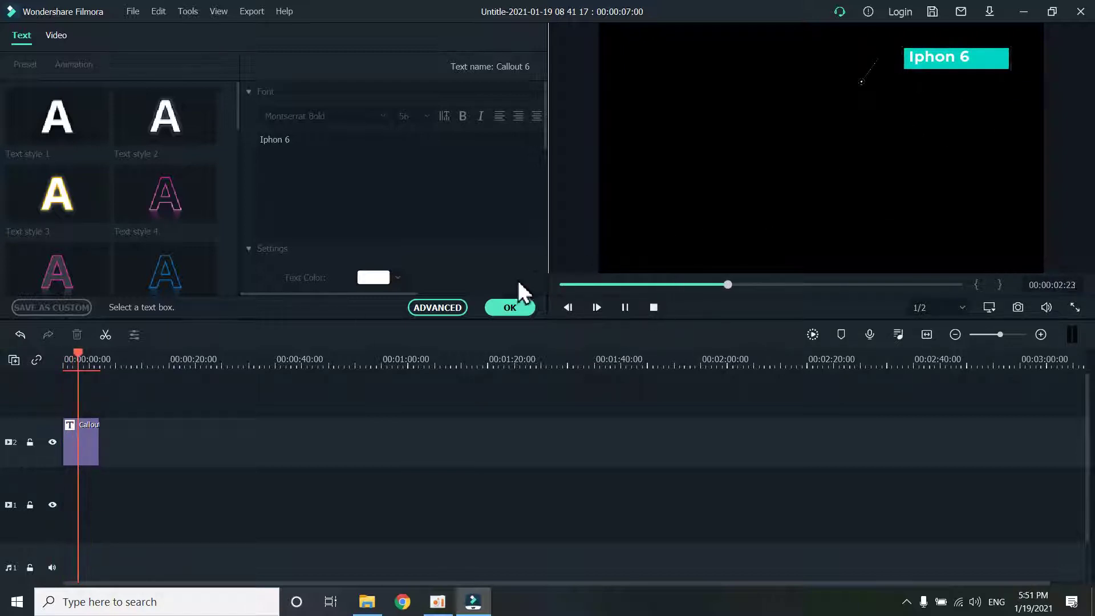
pyautogui.click(524, 313)
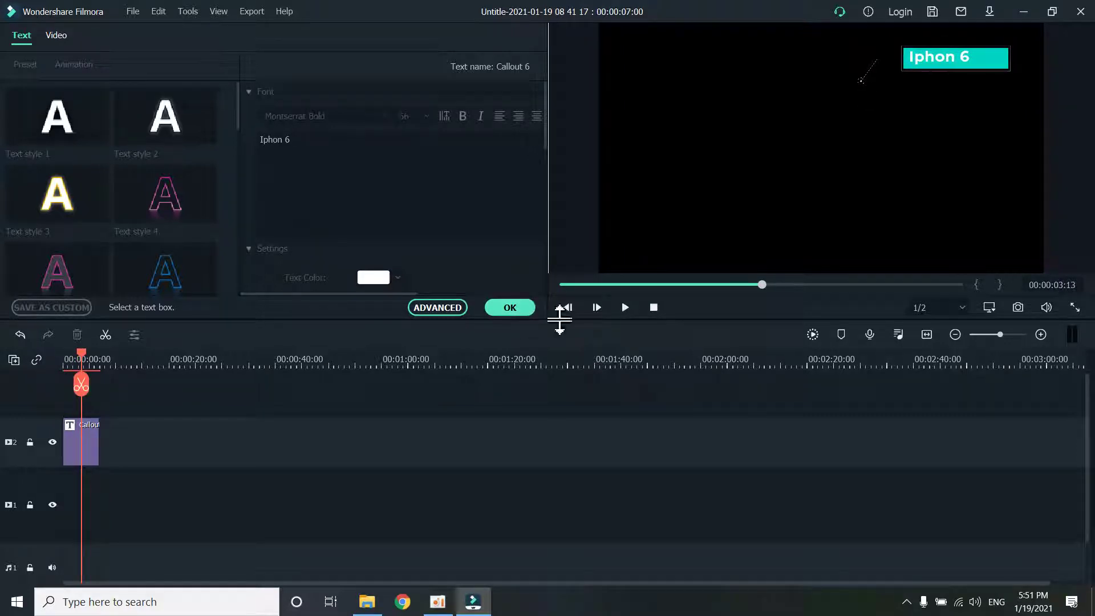
pyautogui.click(506, 307)
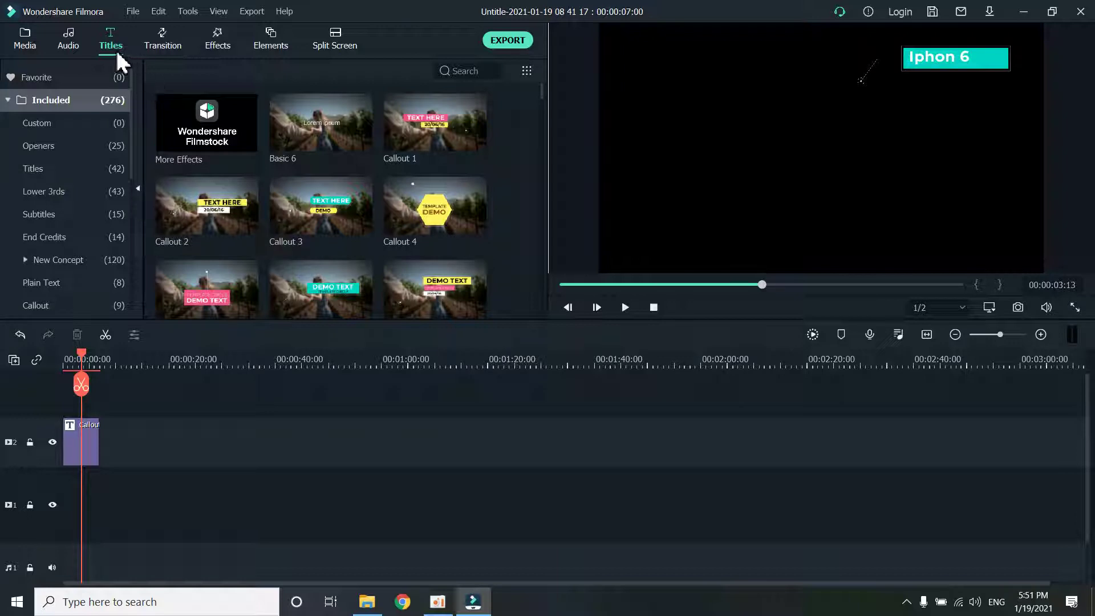
# Apply the New Opener 1 title to the timeline and delete the Callout 6 clip above it
pyautogui.scroll(-5, 457, 223)
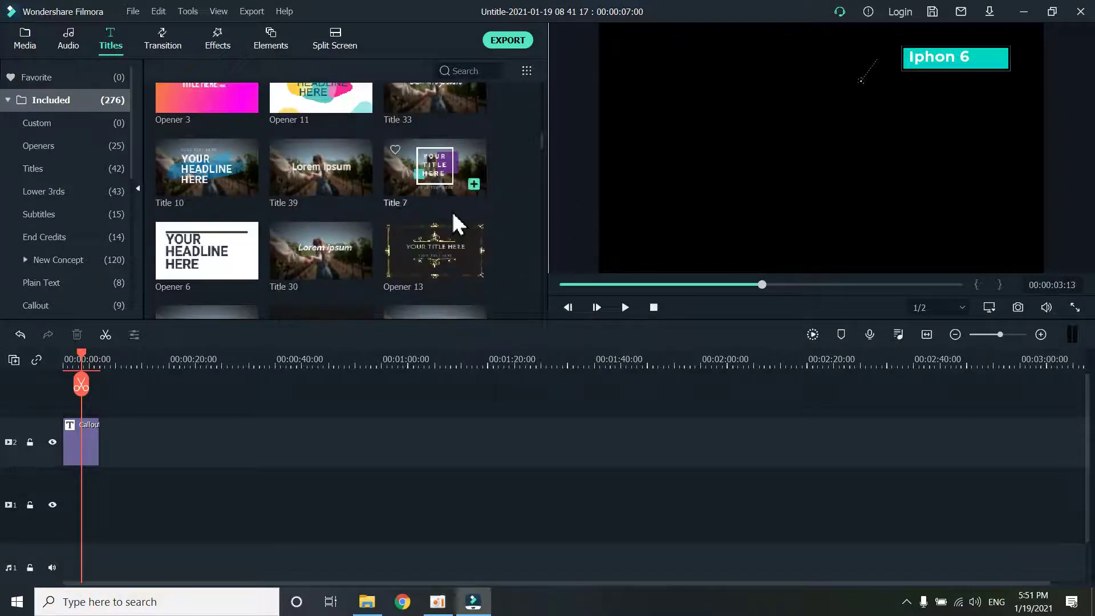
pyautogui.click(947, 58)
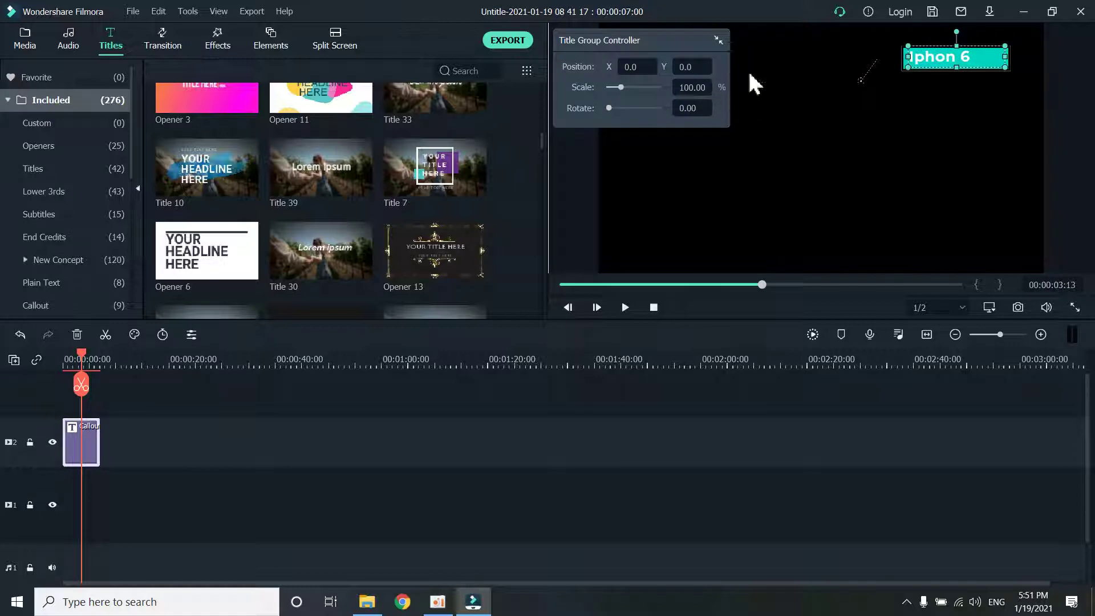
pyautogui.scroll(-3, 382, 234)
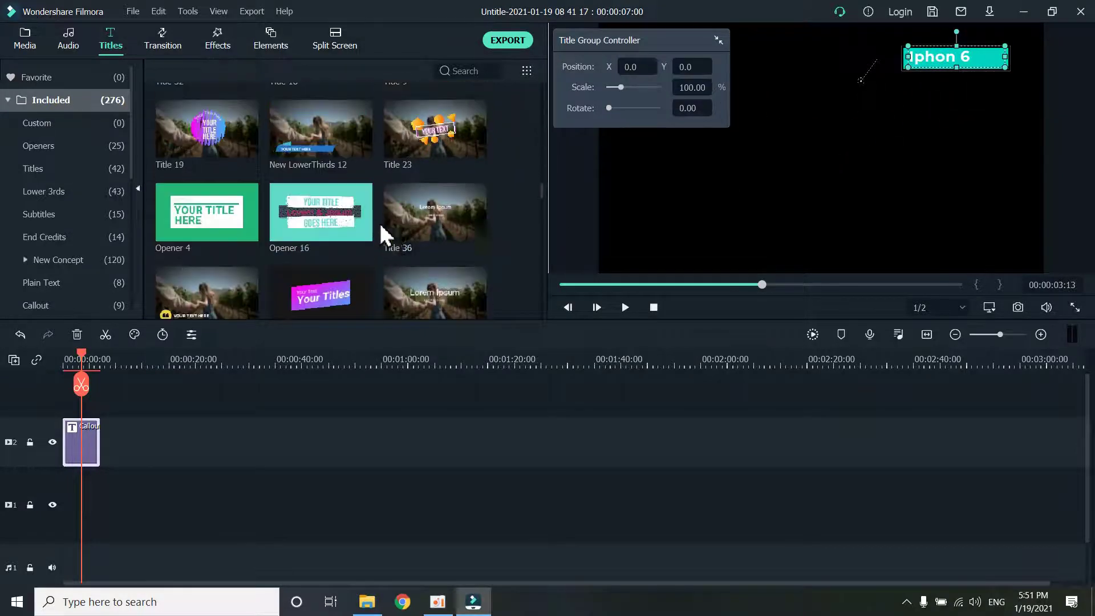
pyautogui.scroll(-4, 381, 234)
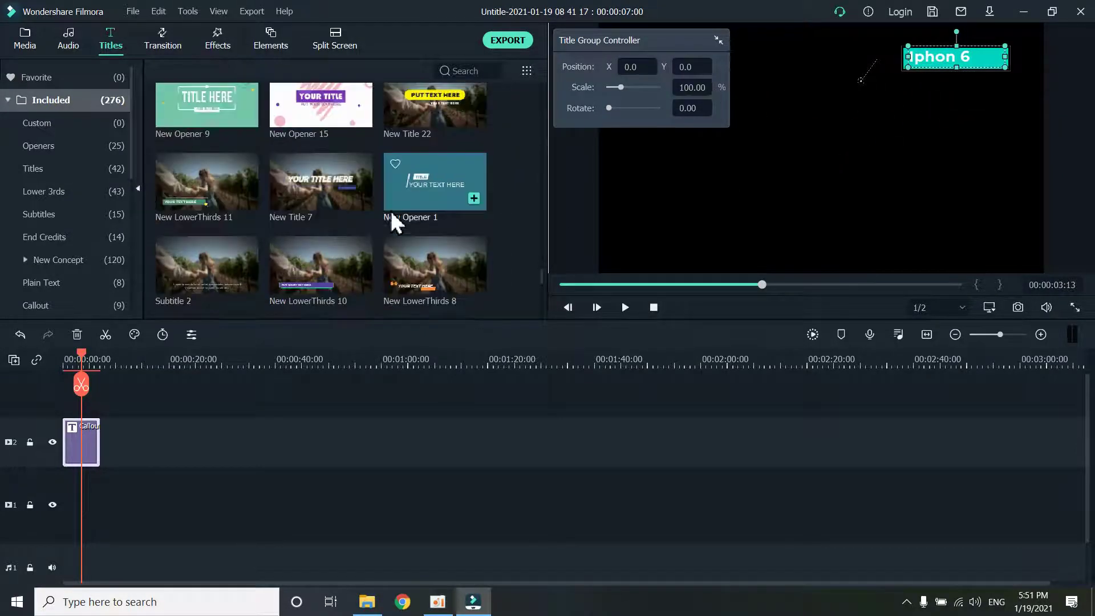
pyautogui.rightClick(419, 174)
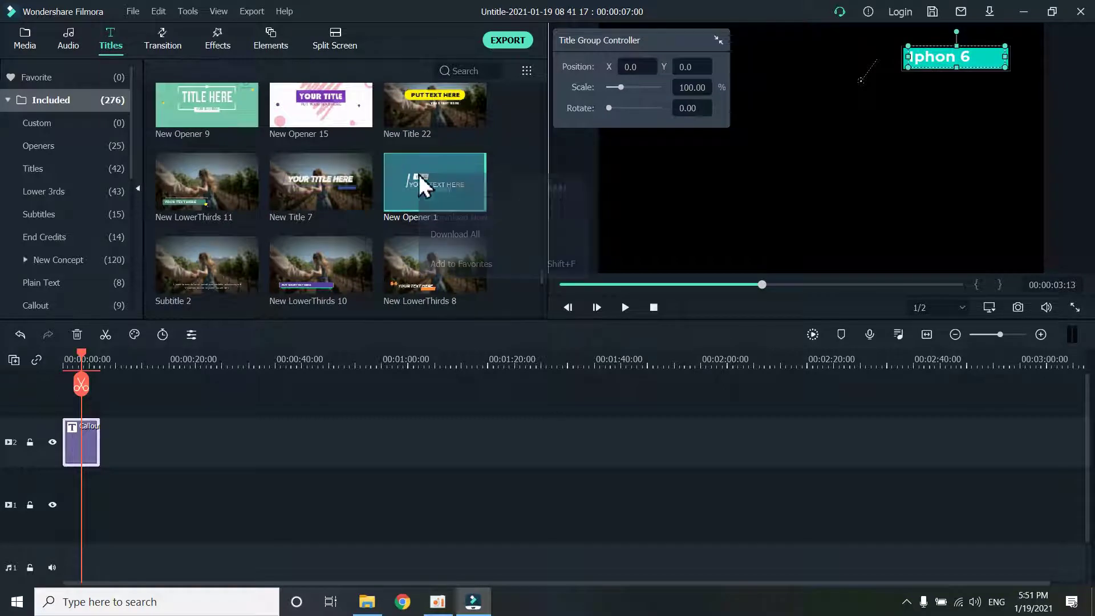
pyautogui.click(437, 188)
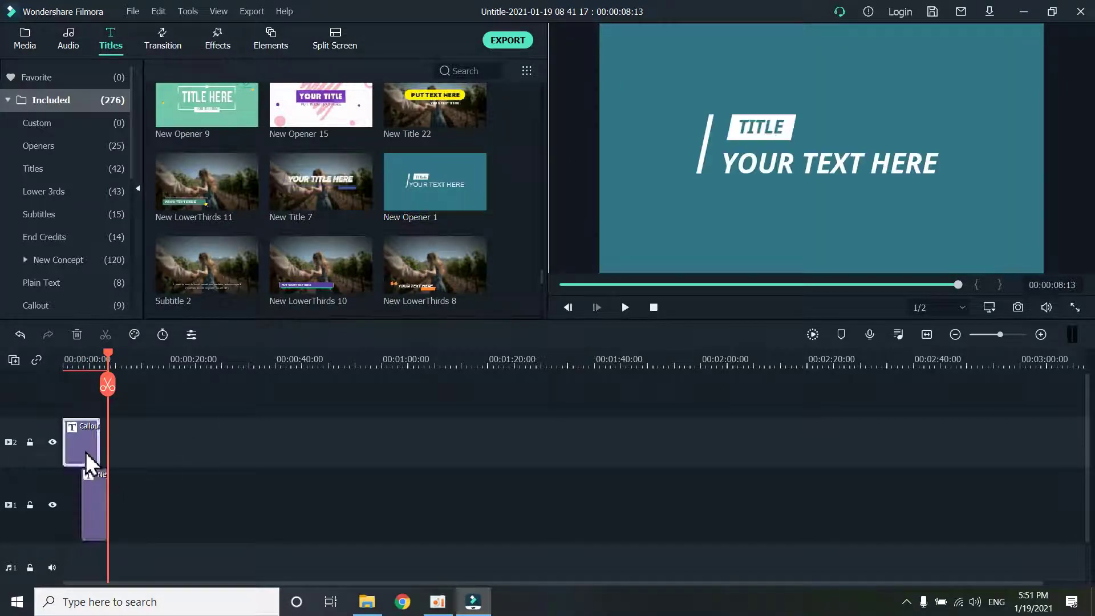
pyautogui.press('Delete')
# Play the New Opener 1 title, pause at about two seconds with its text shown, and look through more title templates
pyautogui.press('space')
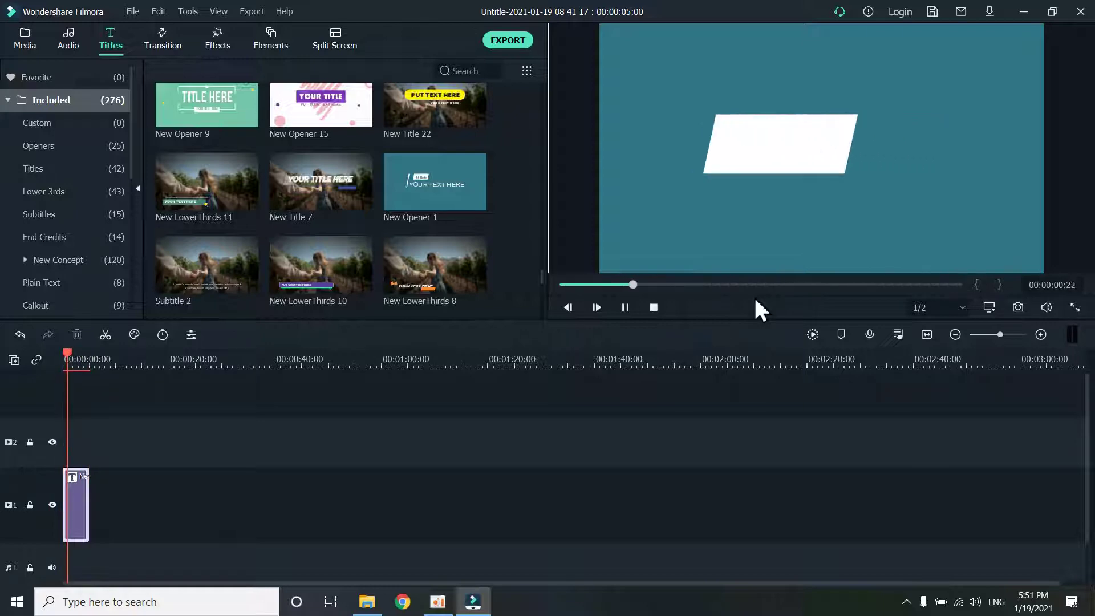
pyautogui.press('space')
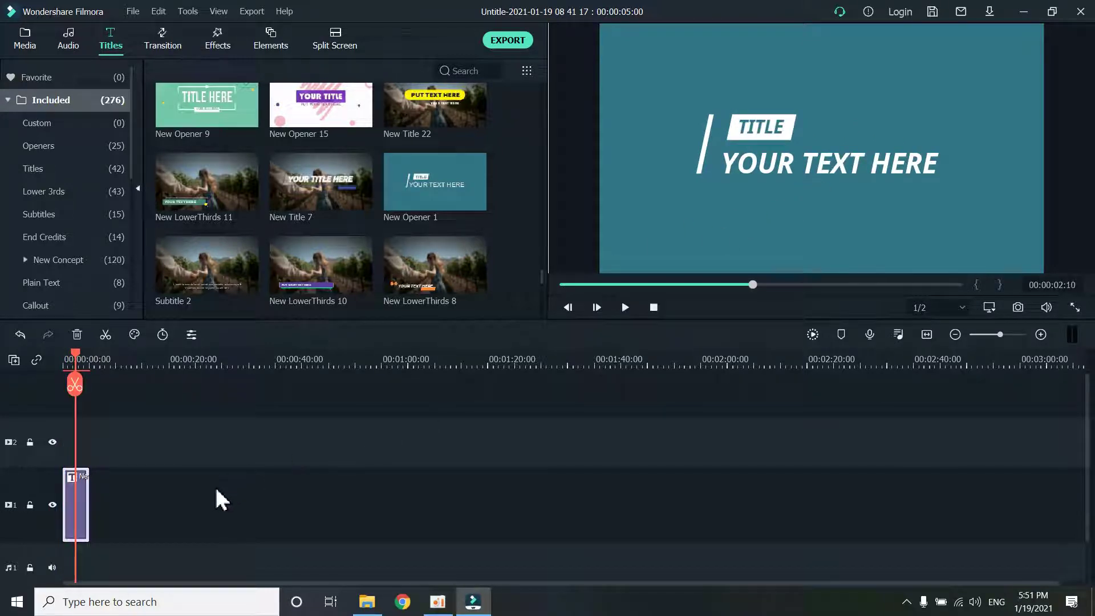
pyautogui.scroll(-2, 345, 420)
pyautogui.scroll(-5, 413, 239)
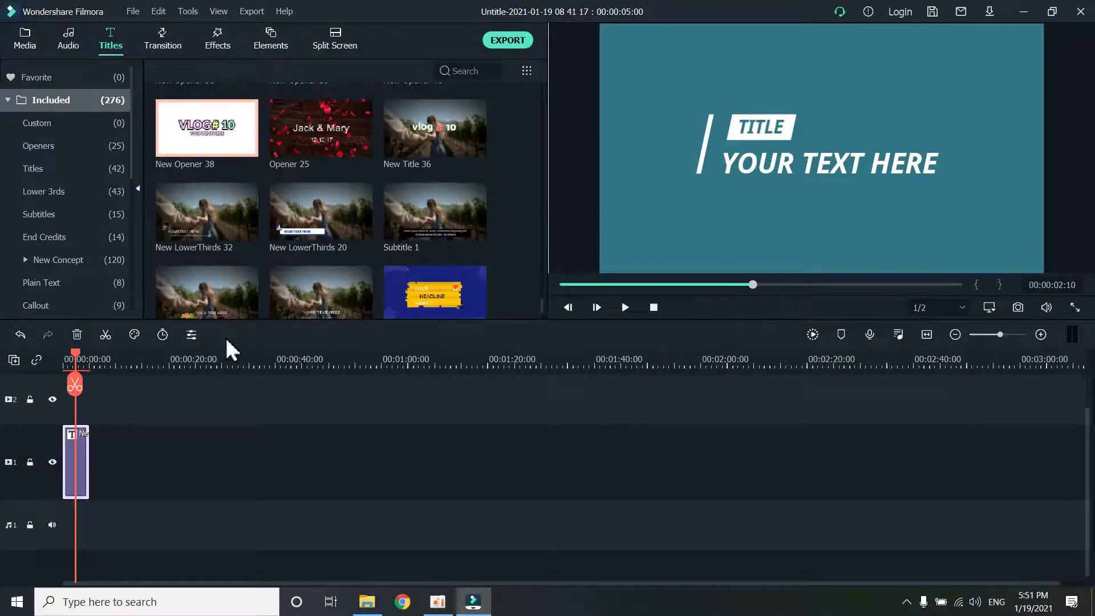
# Scale the whole New Opener 1 title group down to 57.97%
pyautogui.click(115, 494)
pyautogui.click(86, 482)
pyautogui.click(763, 128)
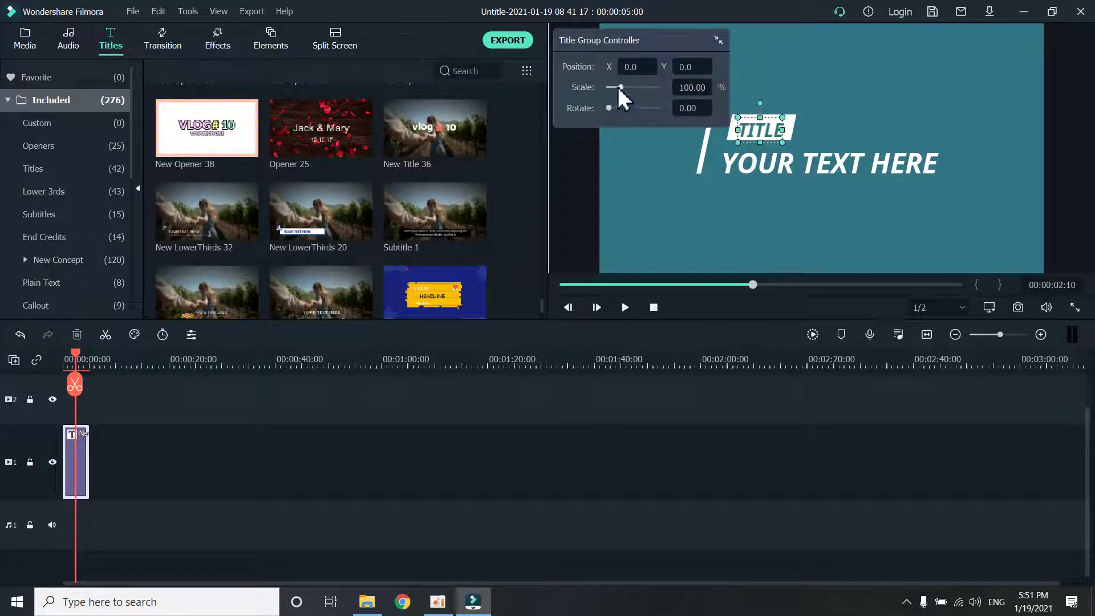
pyautogui.moveTo(618, 87); pyautogui.dragTo(605, 111)
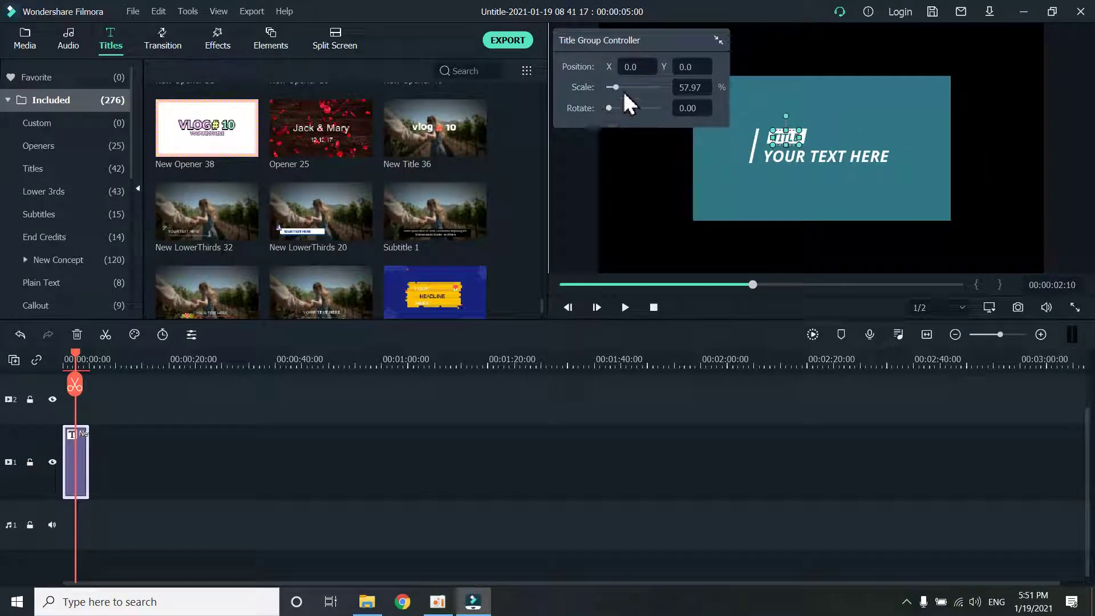
# Enlarge the New Opener 1 background shape slightly from its lower-left corner
pyautogui.click(799, 159)
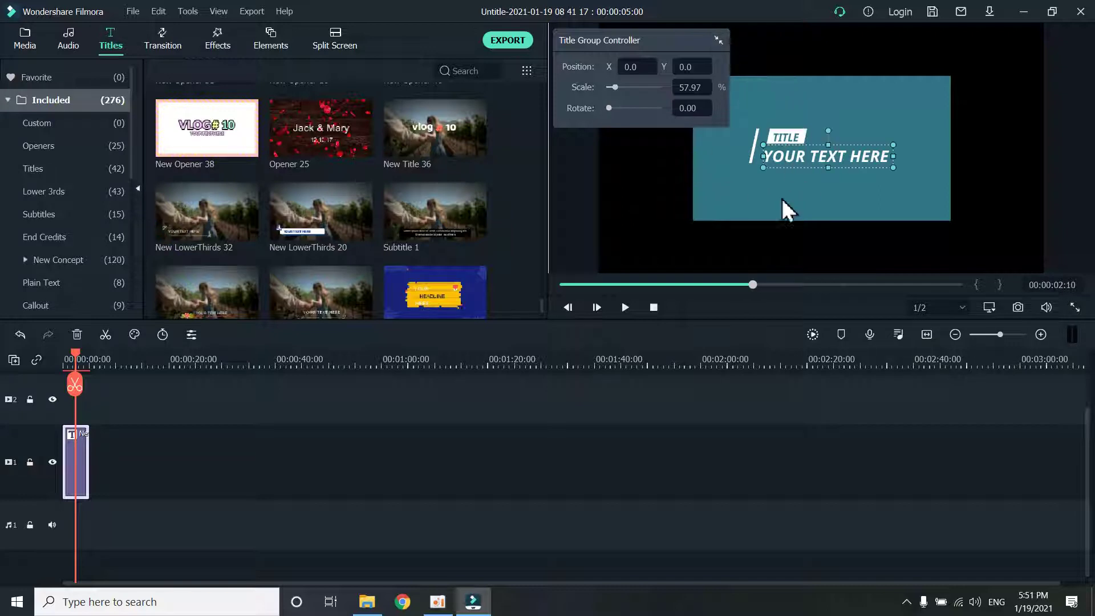
pyautogui.click(782, 199)
pyautogui.moveTo(692, 218)
pyautogui.mouseDown()
pyautogui.moveTo(622, 240)
pyautogui.moveTo(677, 203)
pyautogui.mouseUp()
# Select the teal background shape, shift the Title Group Controller slightly aside and collapse it
pyautogui.click(846, 155)
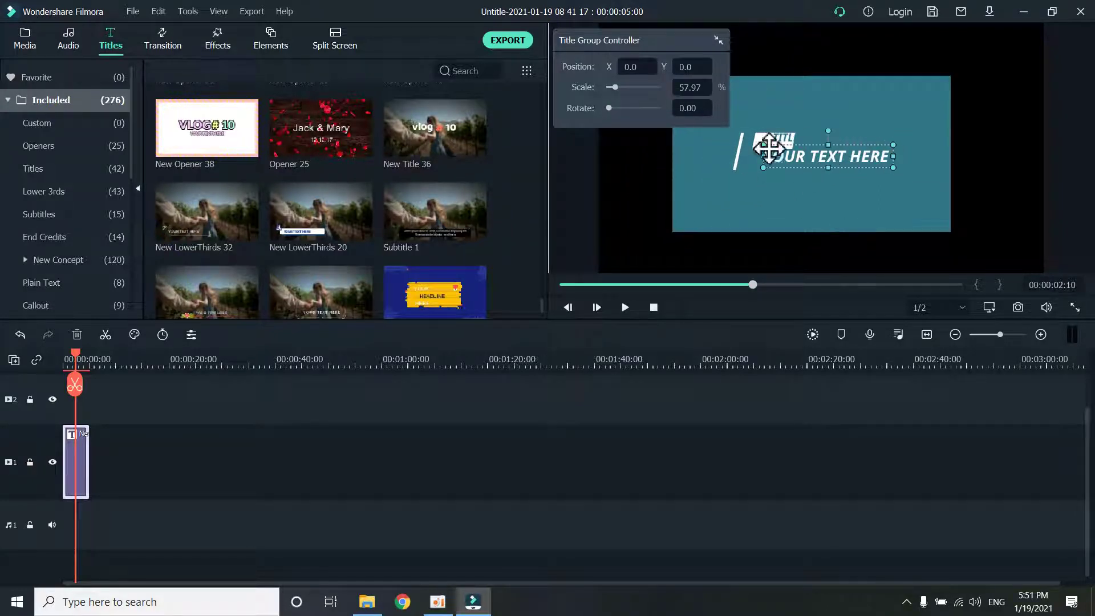
pyautogui.click(795, 97)
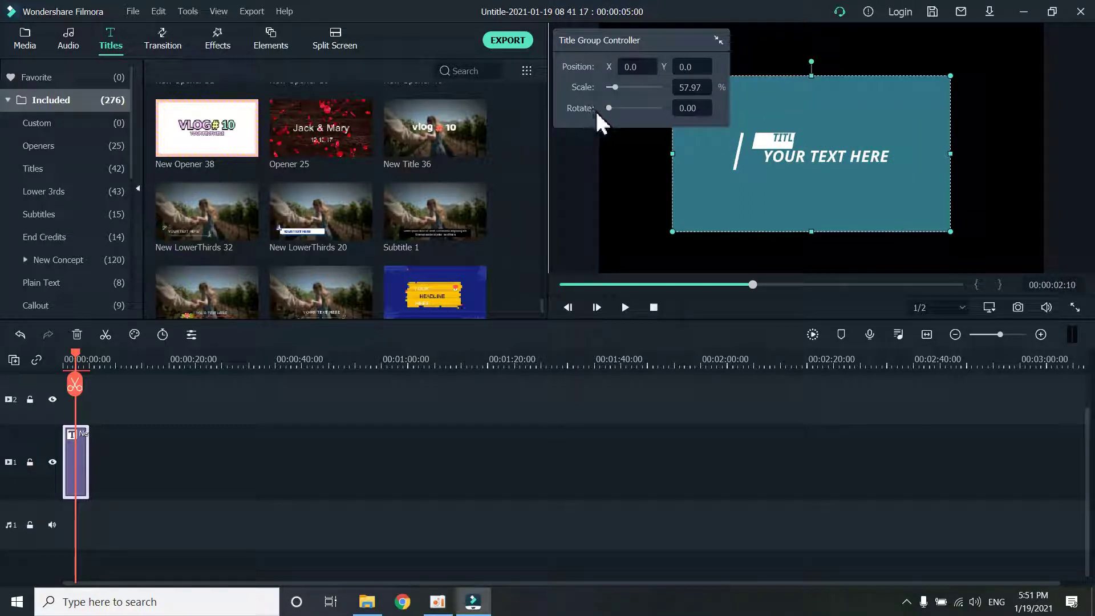
pyautogui.moveTo(607, 105); pyautogui.dragTo(621, 106)
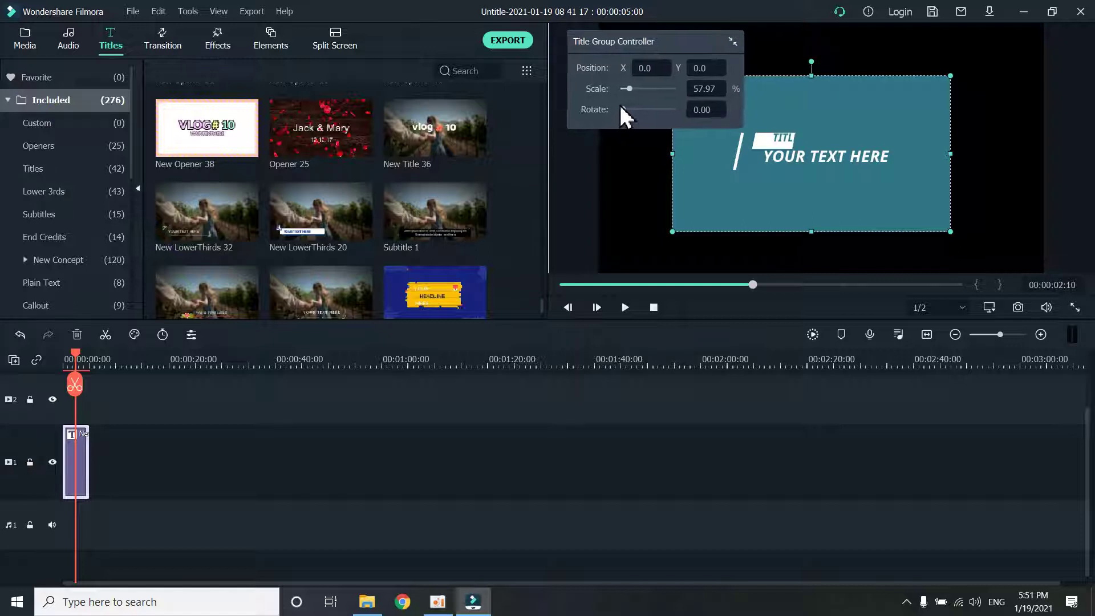
pyautogui.click(731, 42)
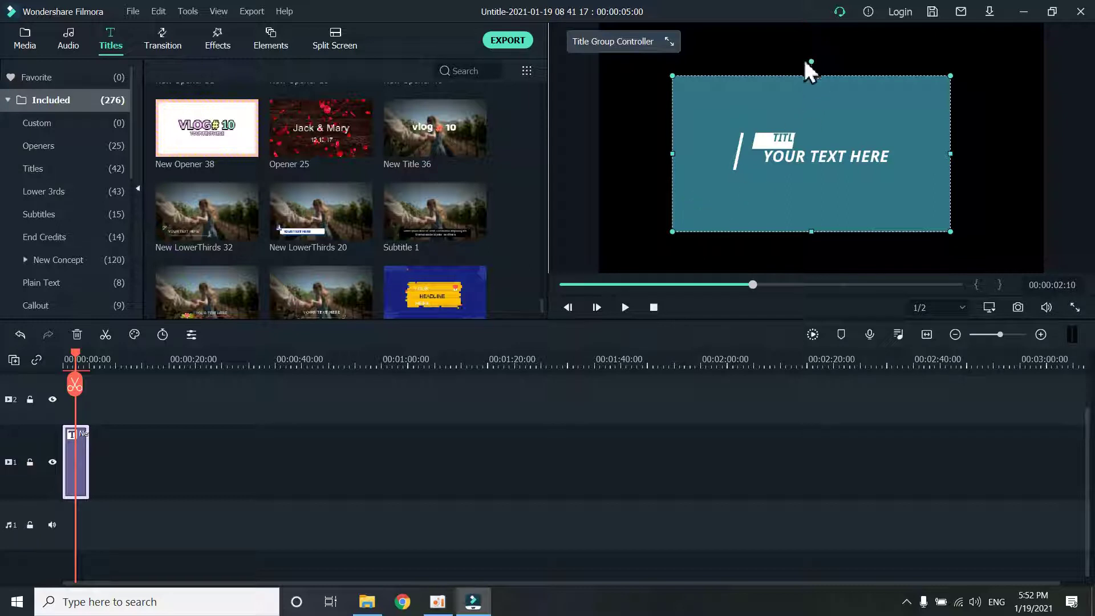
# Delete the New Opener 1 clip from the timeline
pyautogui.click(82, 482)
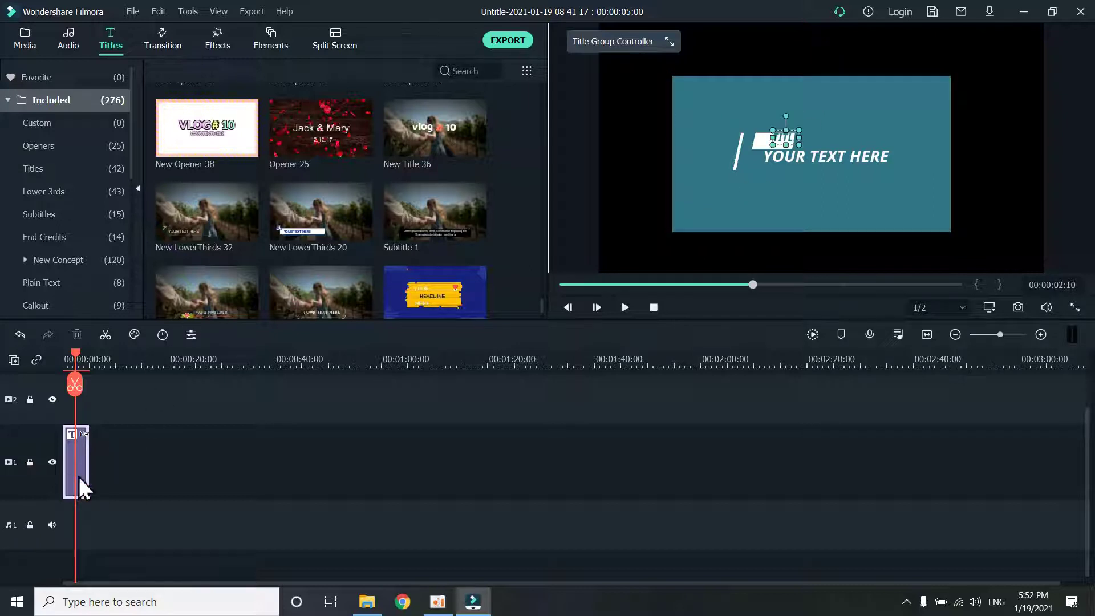
pyautogui.press('Delete')
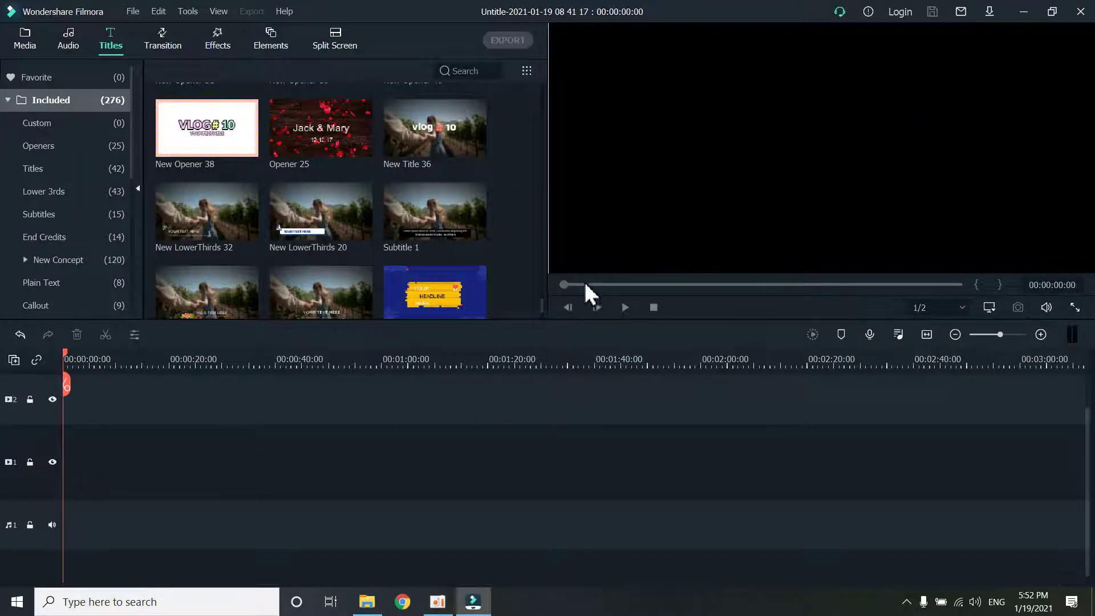
pyautogui.click(438, 602)
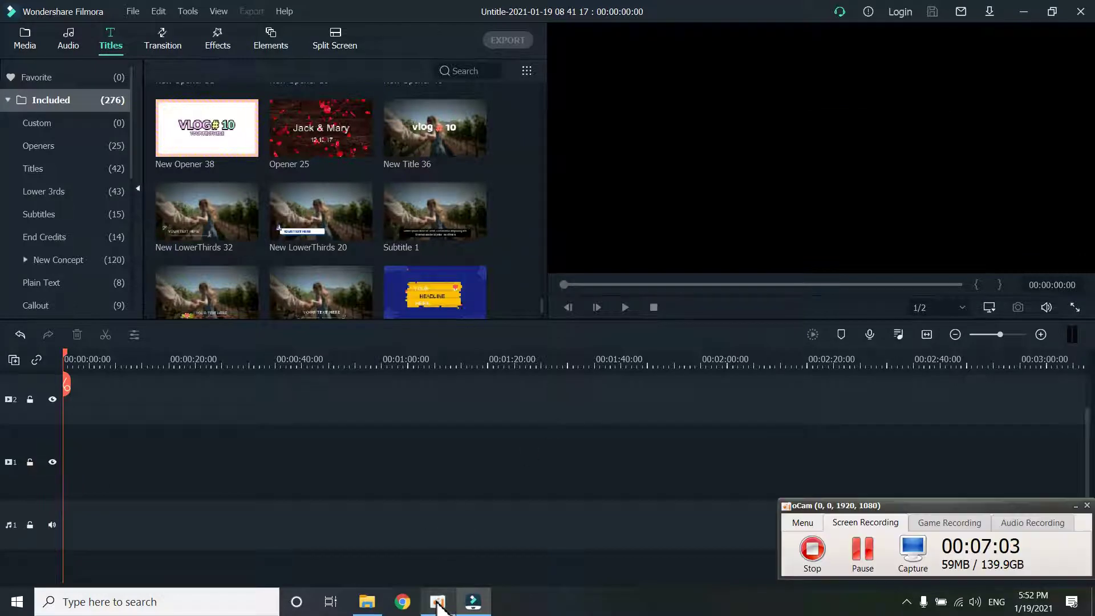
pyautogui.click(421, 459)
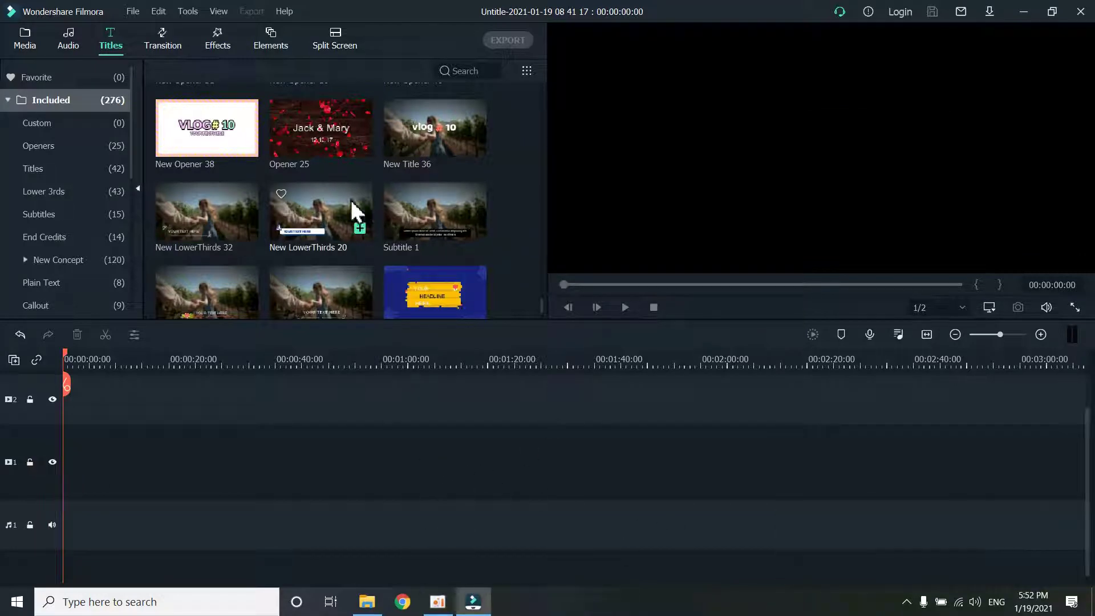
# Open the transition library and browse through the included transitions
pyautogui.click(153, 43)
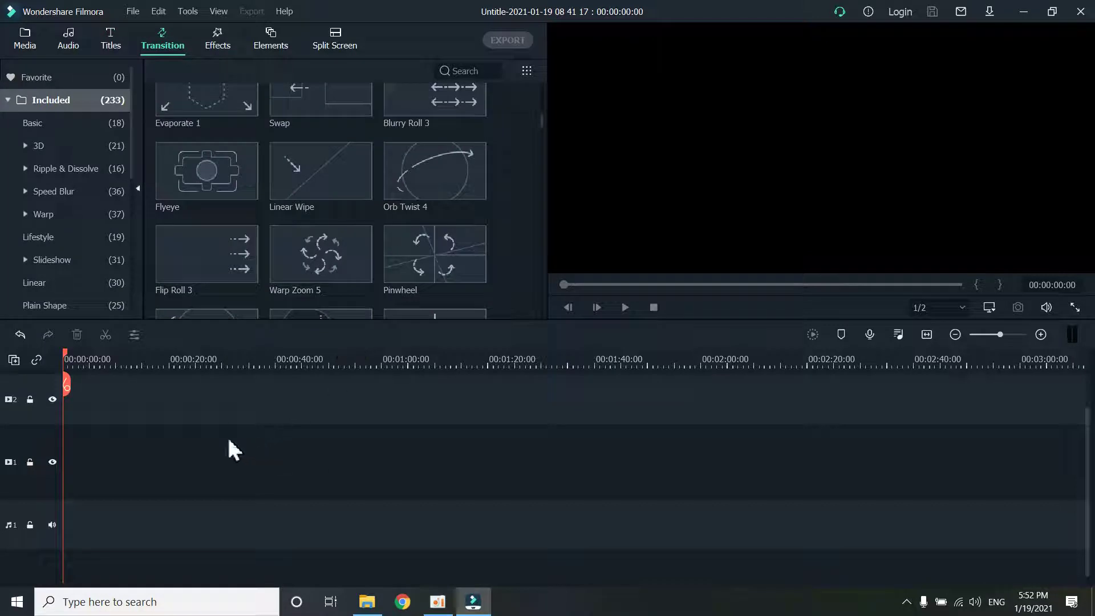
pyautogui.scroll(-5, 301, 214)
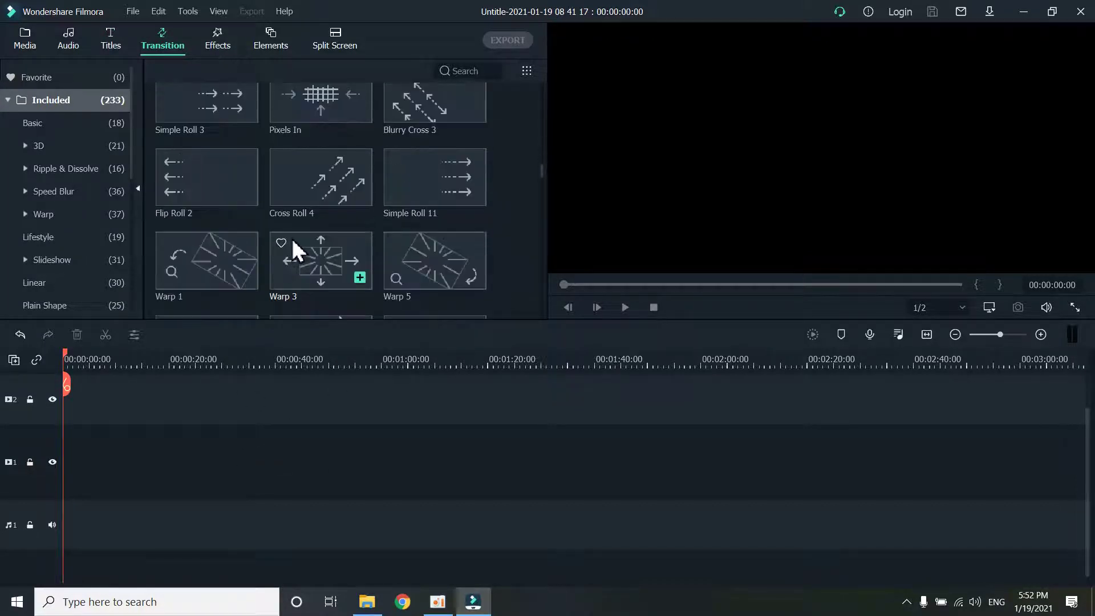
pyautogui.scroll(-3, 292, 245)
pyautogui.scroll(2, 154, 413)
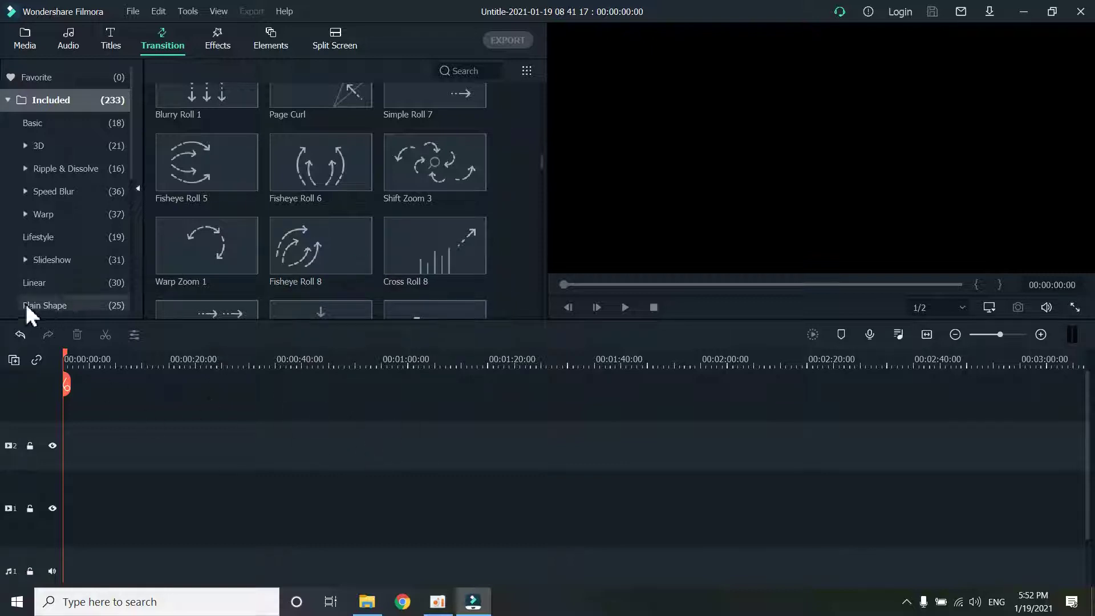
# Import the seven photos with long numeric file names from the Photo folder and place them all on video track 1
pyautogui.click(30, 45)
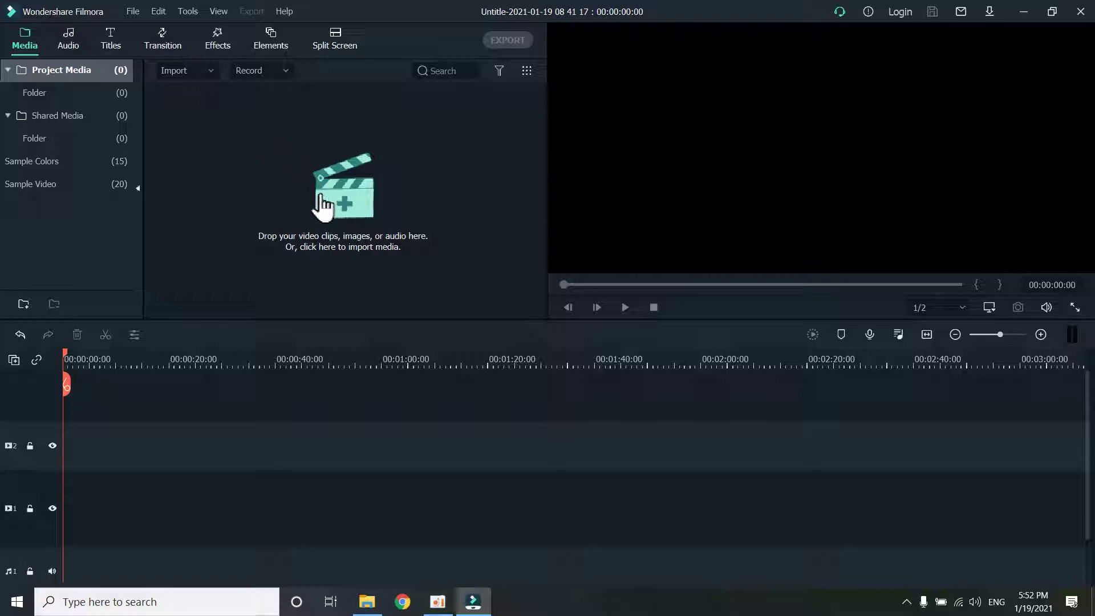
pyautogui.click(372, 234)
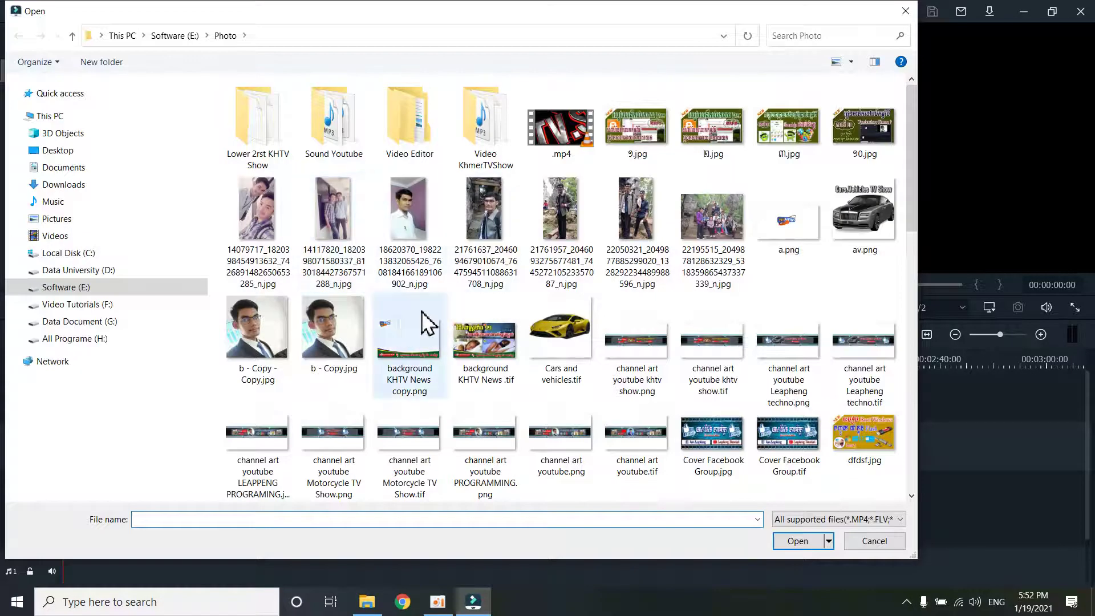
pyautogui.moveTo(217, 213); pyautogui.dragTo(723, 246)
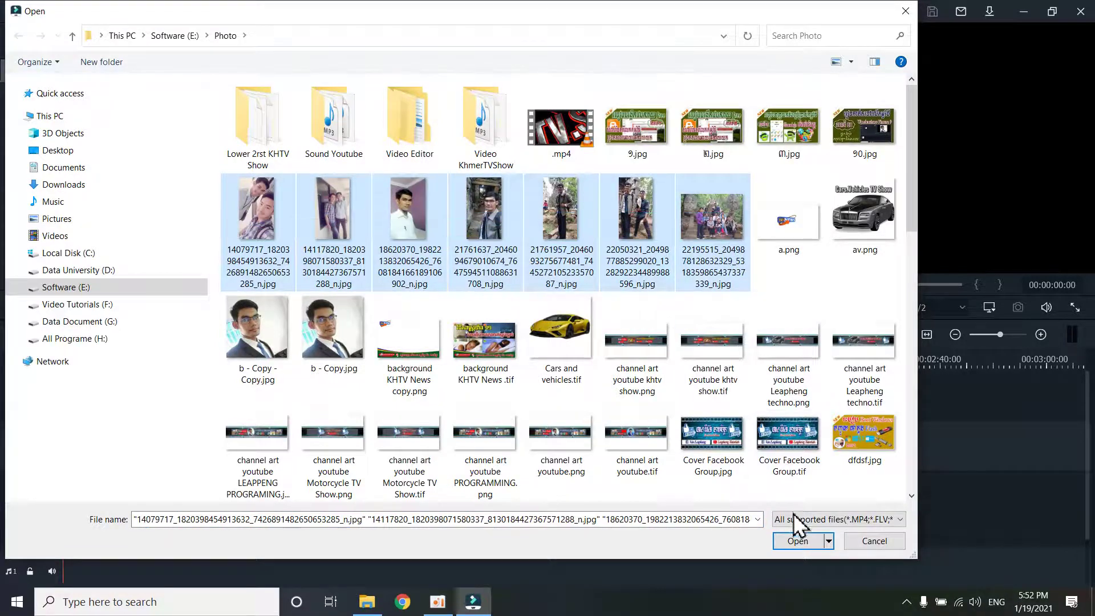
pyautogui.click(798, 541)
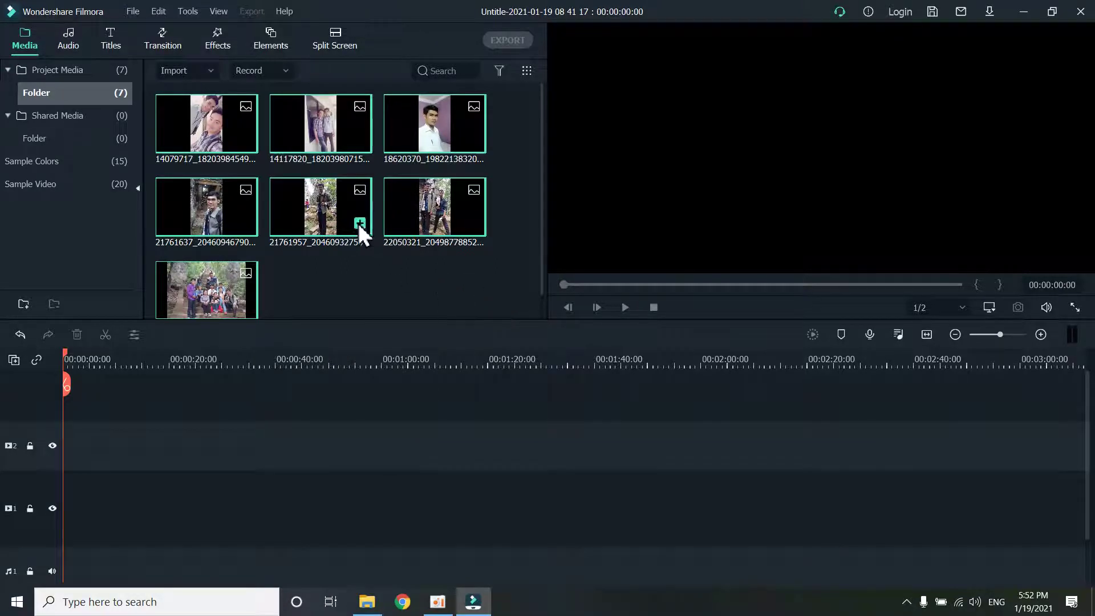
pyautogui.moveTo(358, 224); pyautogui.dragTo(78, 490)
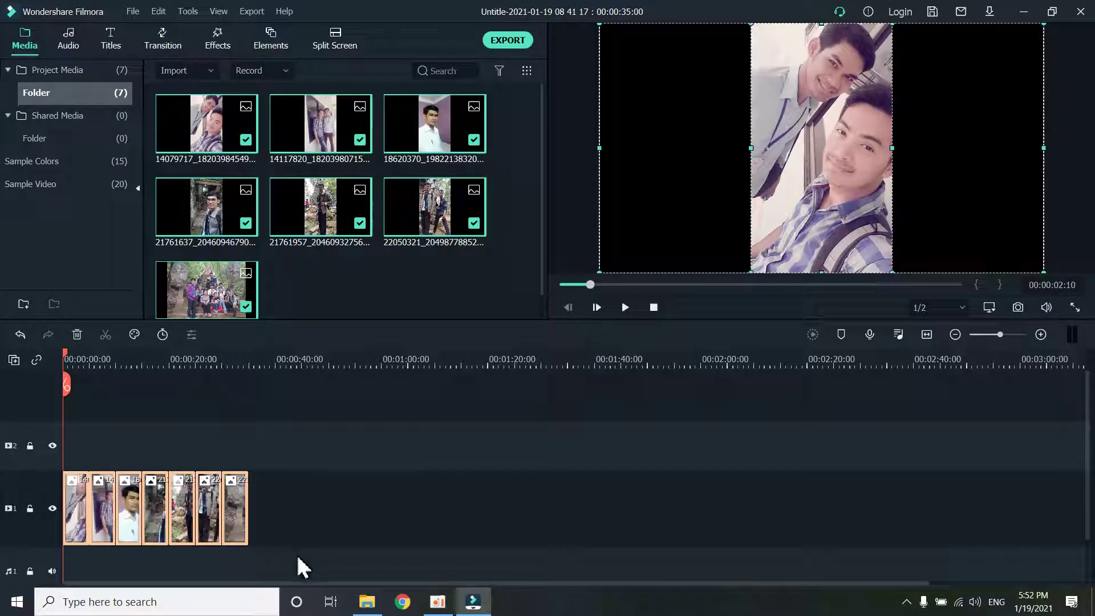
# Play the photo sequence on the timeline and pause at 00:00:12:00 in the third photo
pyautogui.moveTo(308, 363); pyautogui.dragTo(838, 372)
pyautogui.press('space')
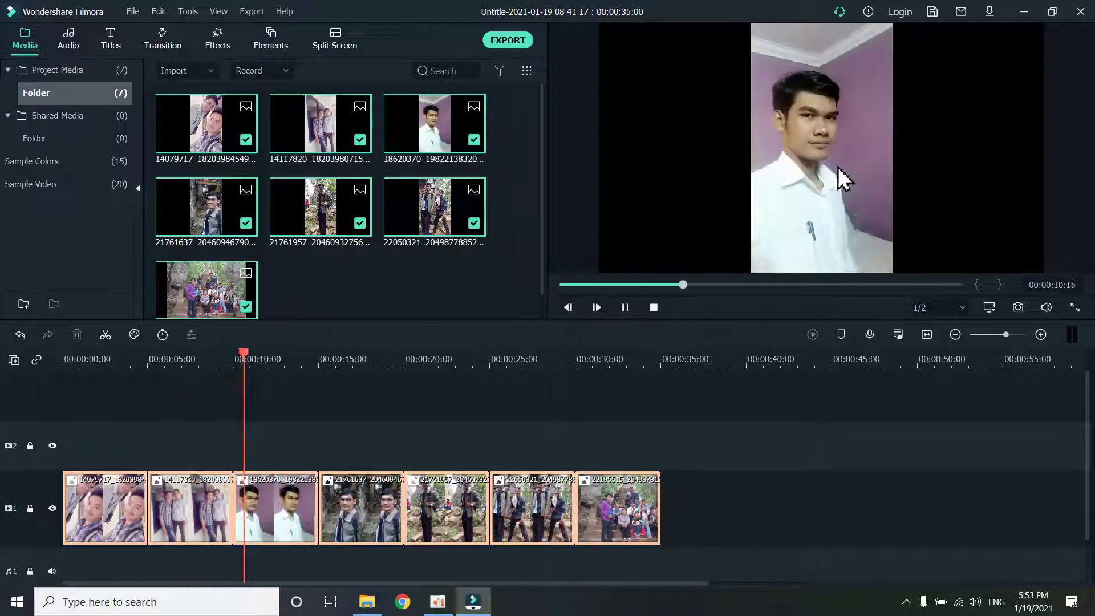
pyautogui.press('space')
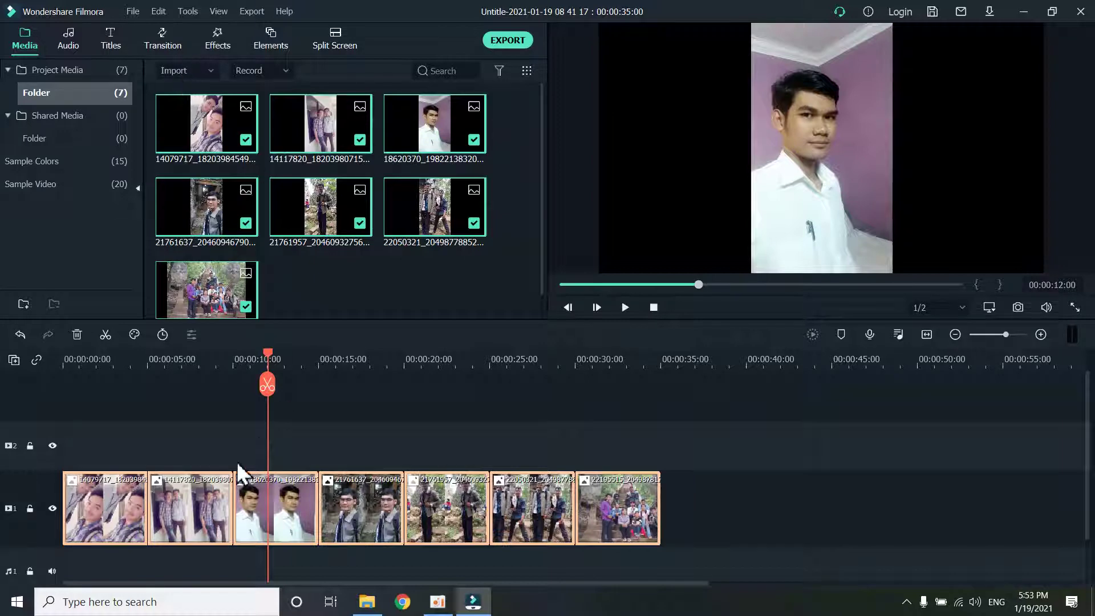
# Apply the Orb Twist 1 transition to both ends of the first photo on the timeline
pyautogui.click(114, 522)
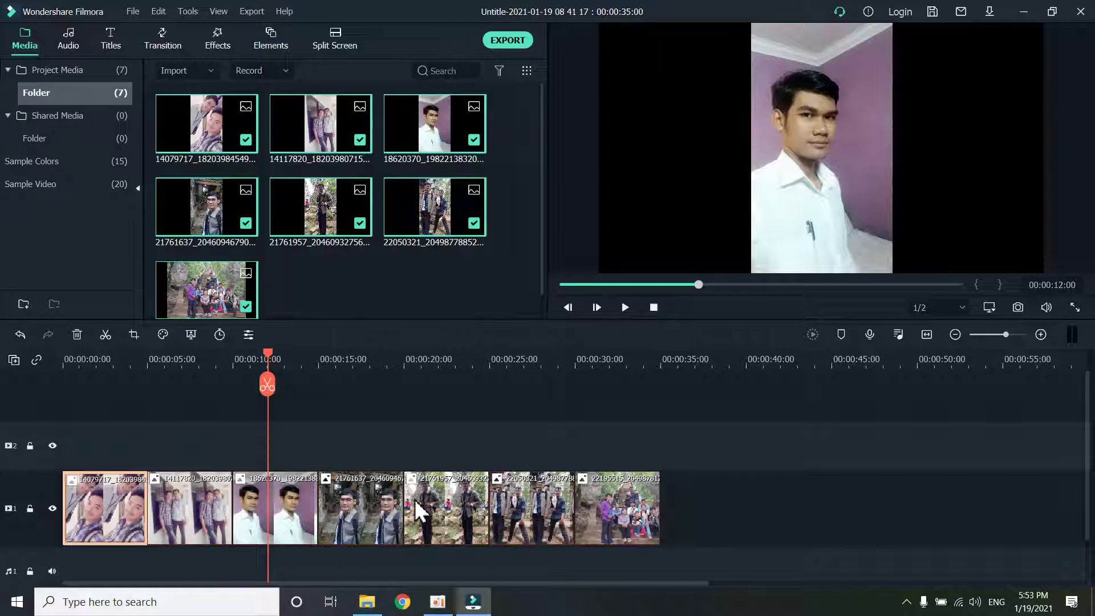
pyautogui.scroll(-1, 365, 505)
pyautogui.click(174, 506)
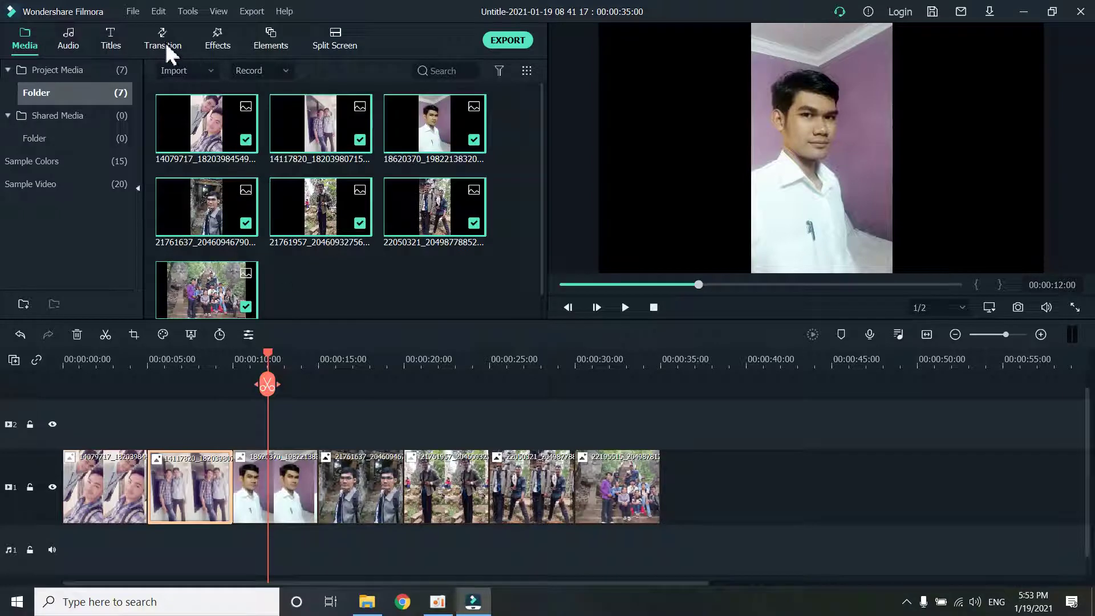
pyautogui.click(116, 498)
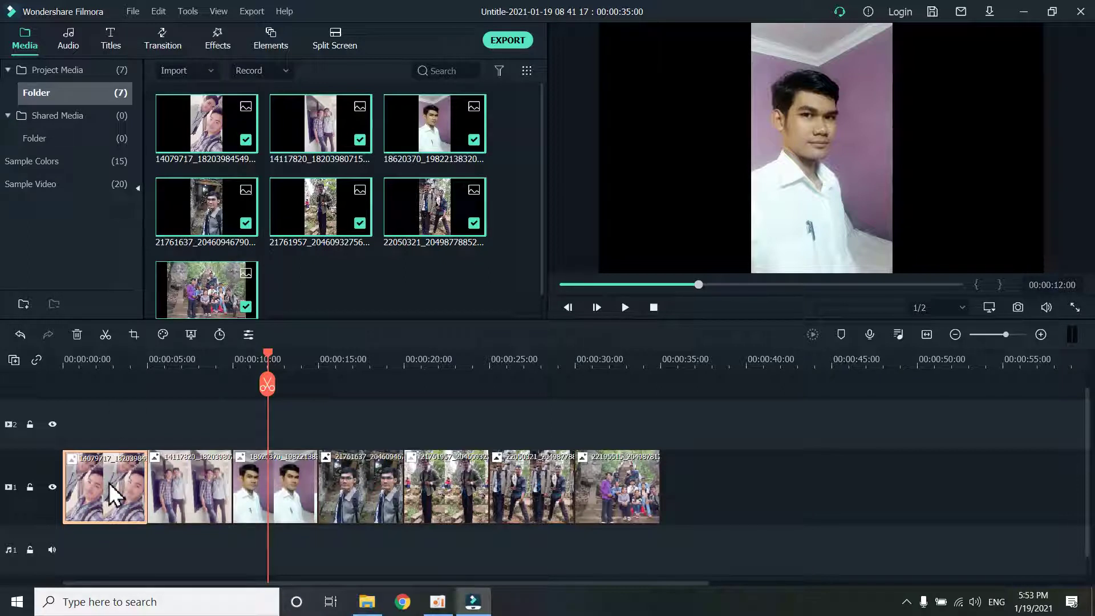
pyautogui.click(169, 44)
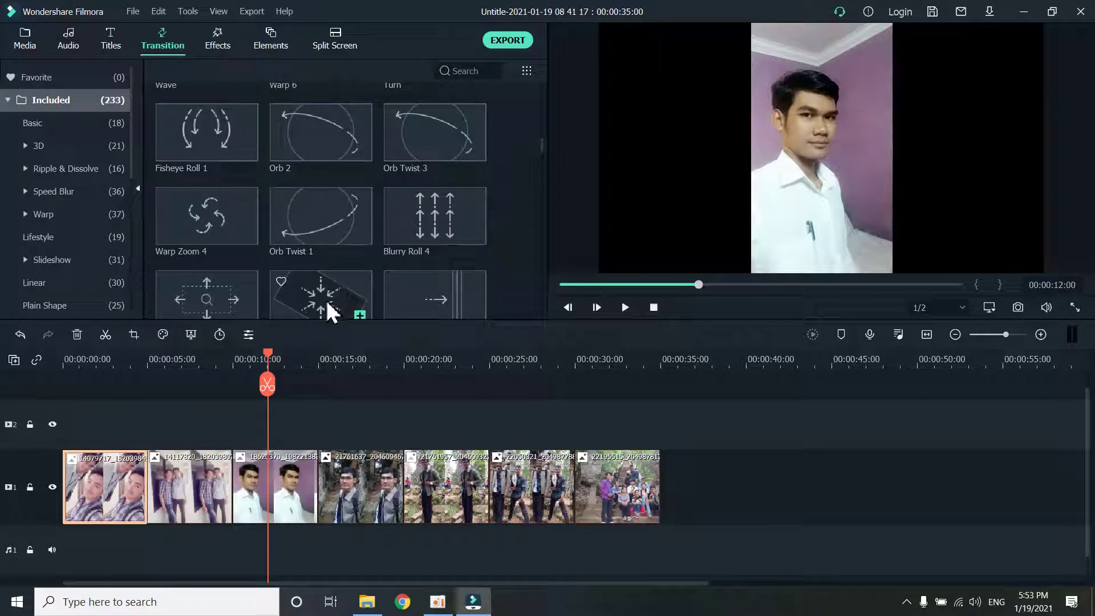
pyautogui.rightClick(329, 216)
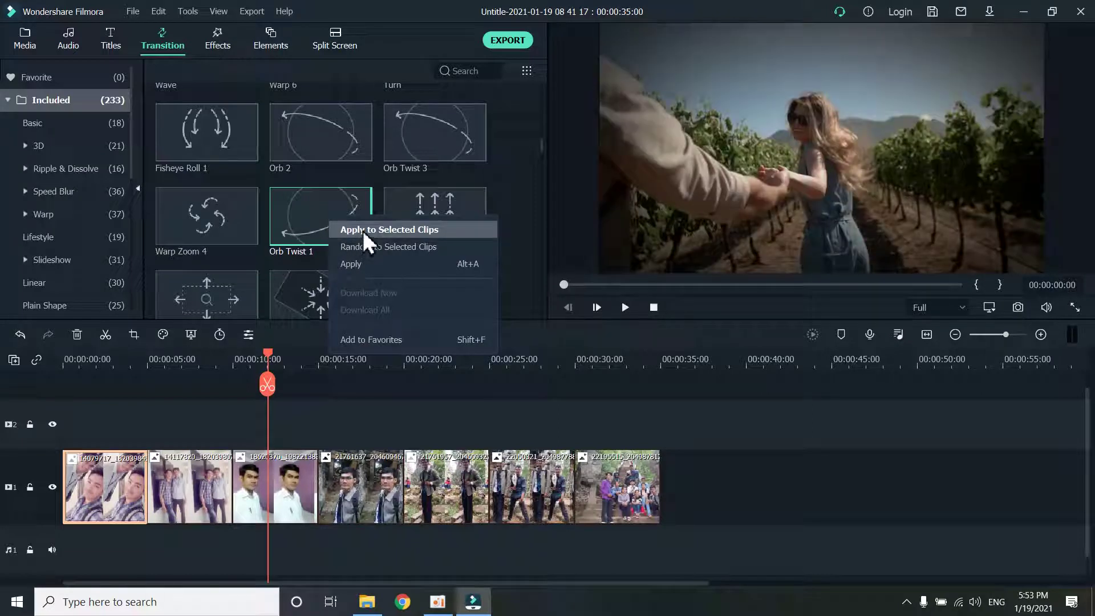
pyautogui.click(363, 230)
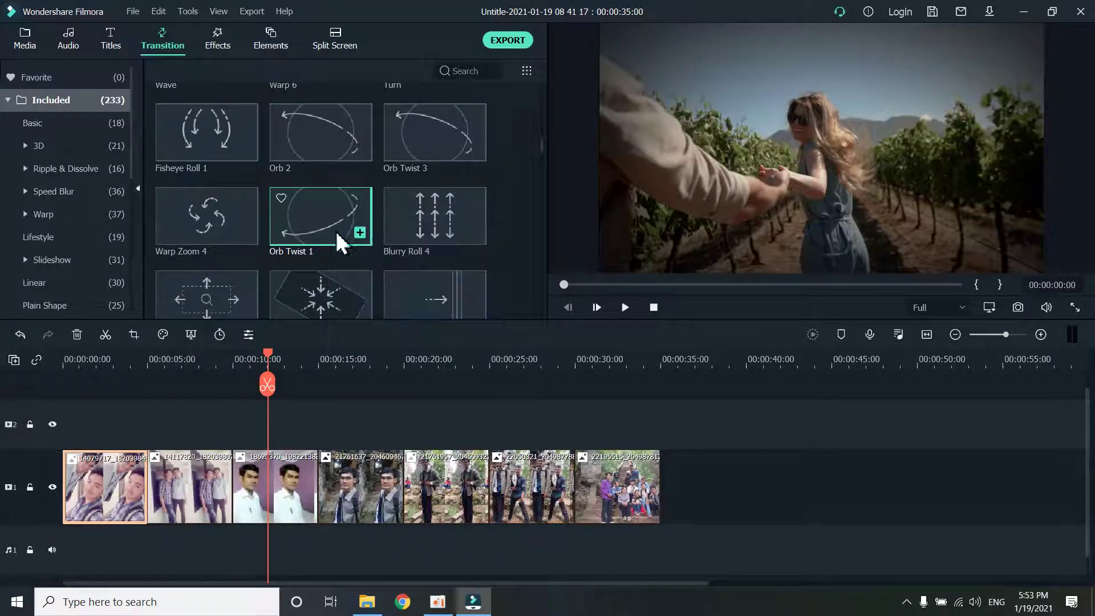
pyautogui.click(360, 233)
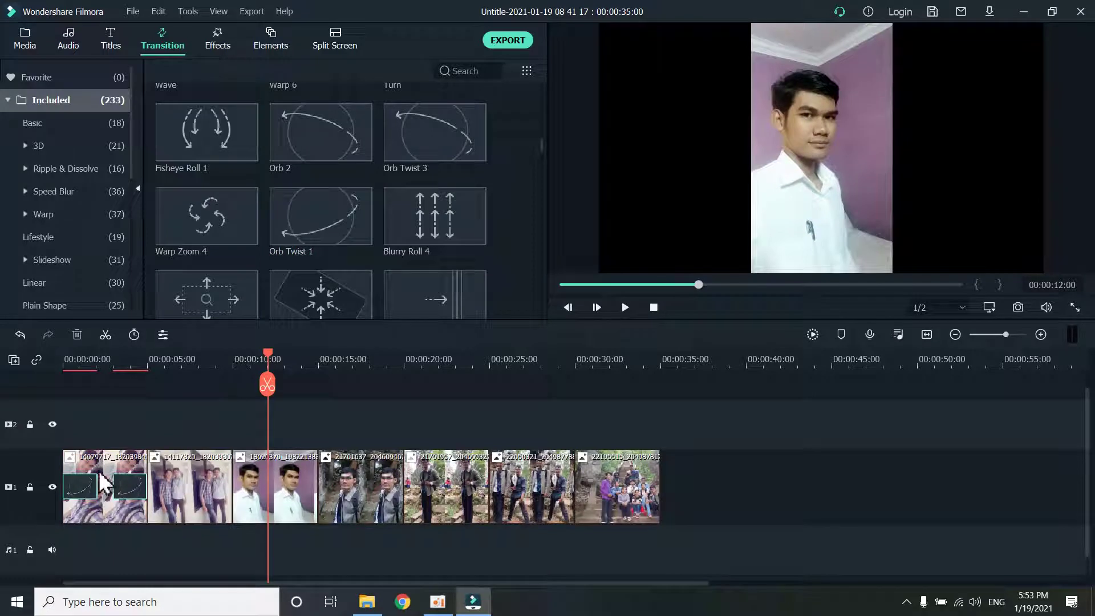
# Play the timeline from the start to preview the Orb Twist 1 transitions, pausing within the second photo
pyautogui.moveTo(268, 383); pyautogui.dragTo(55, 386)
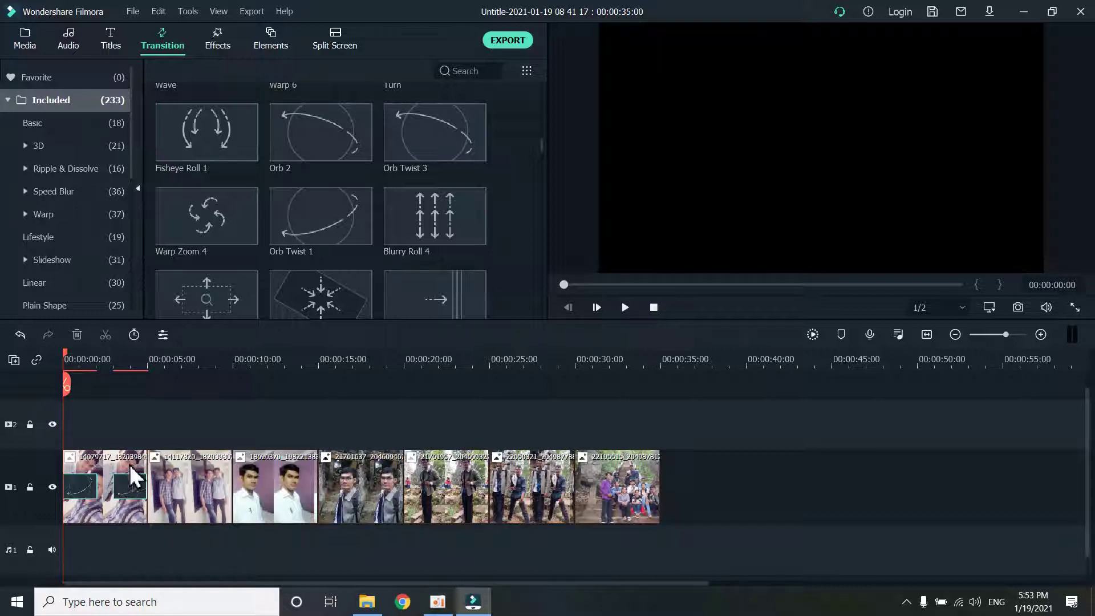
pyautogui.click(626, 308)
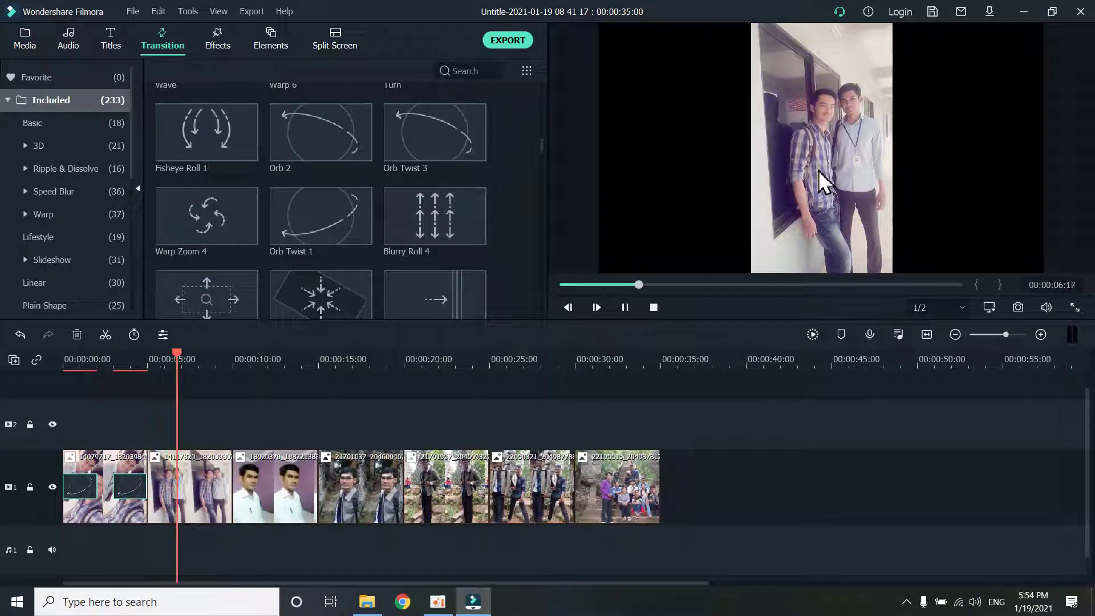
pyautogui.press('space')
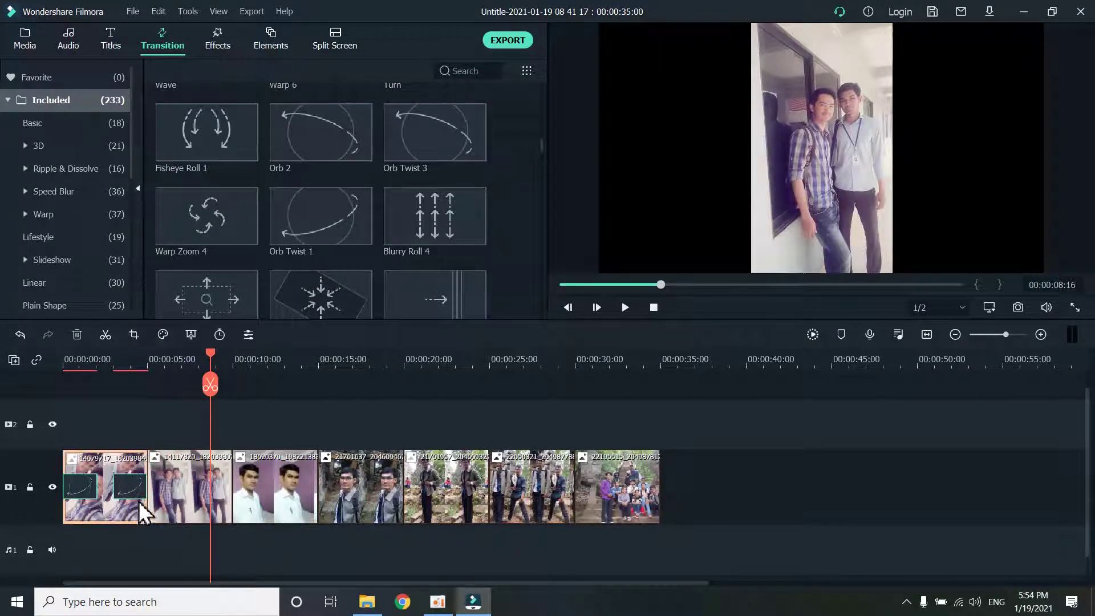
# Apply the Linear 13 transition to the second photo
pyautogui.click(183, 481)
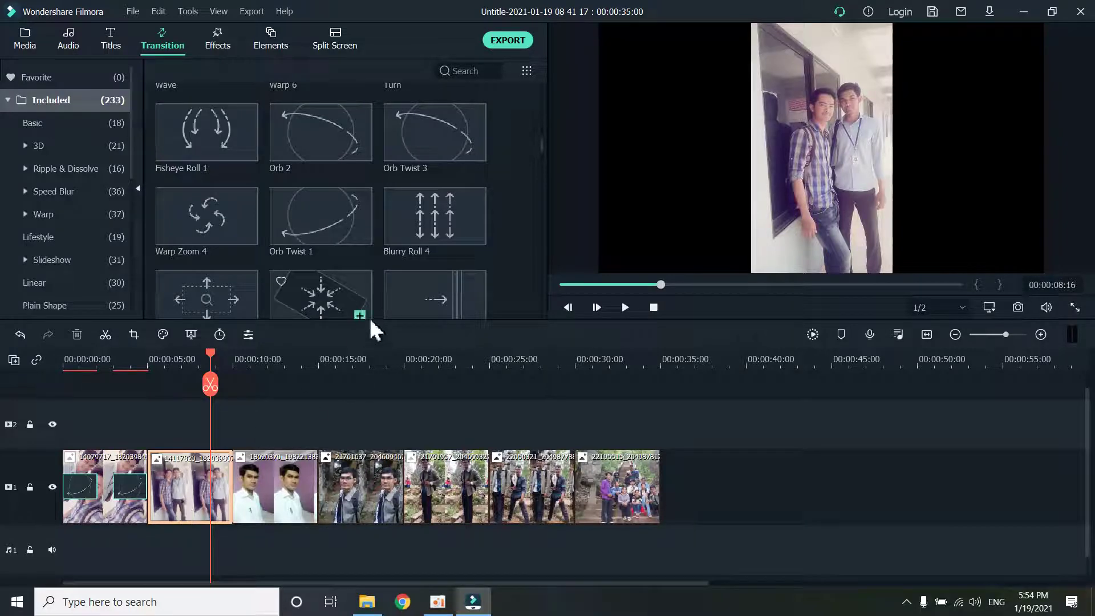
pyautogui.scroll(-5, 360, 308)
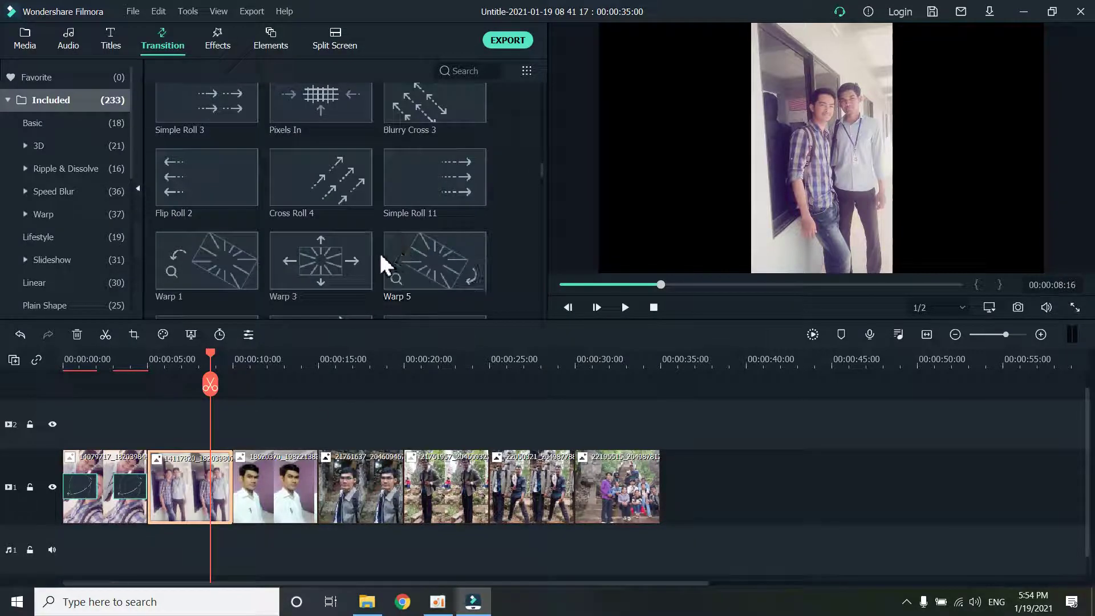
pyautogui.scroll(3, 302, 151)
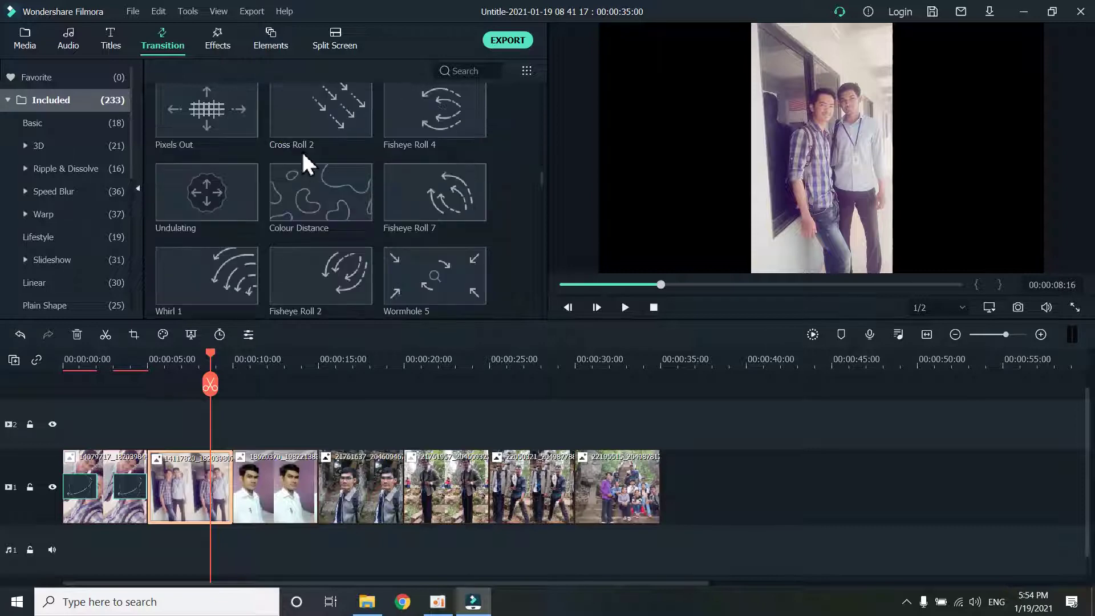
pyautogui.scroll(-10, 342, 228)
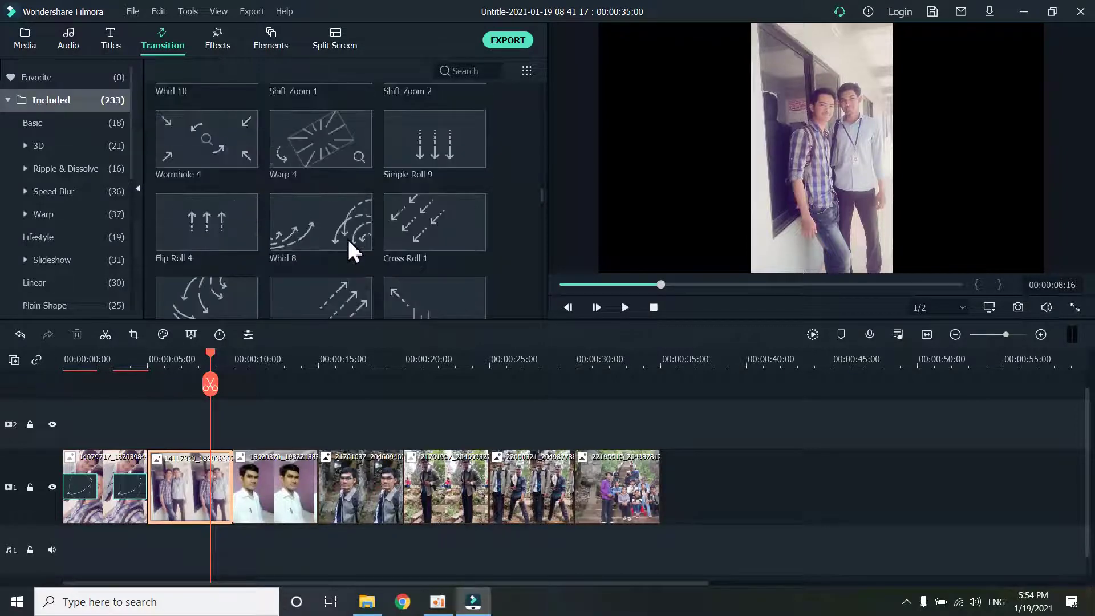
pyautogui.scroll(-5, 333, 243)
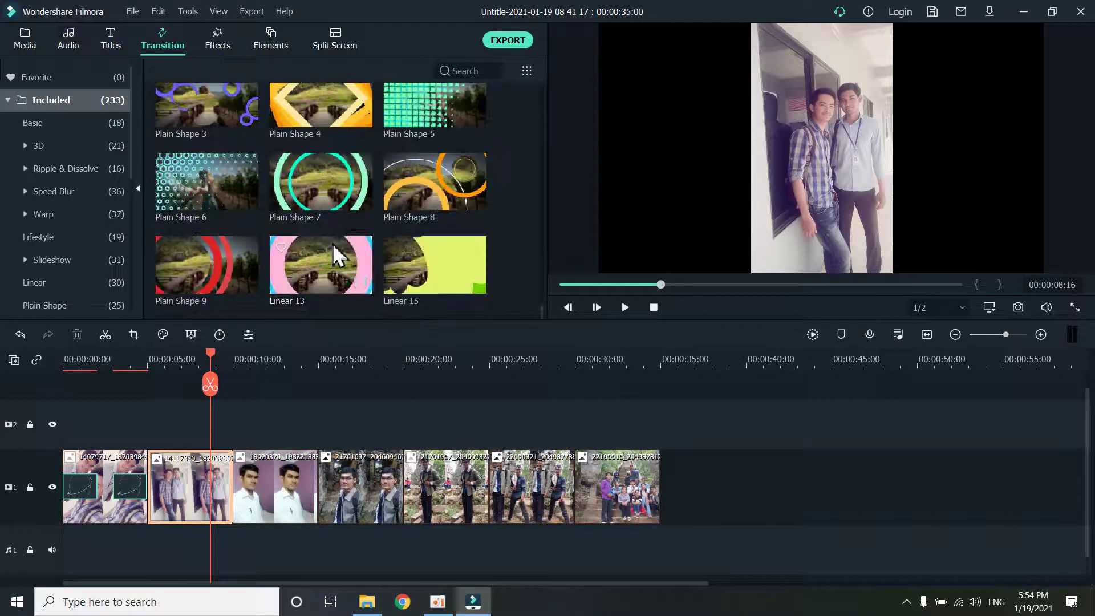
pyautogui.rightClick(348, 276)
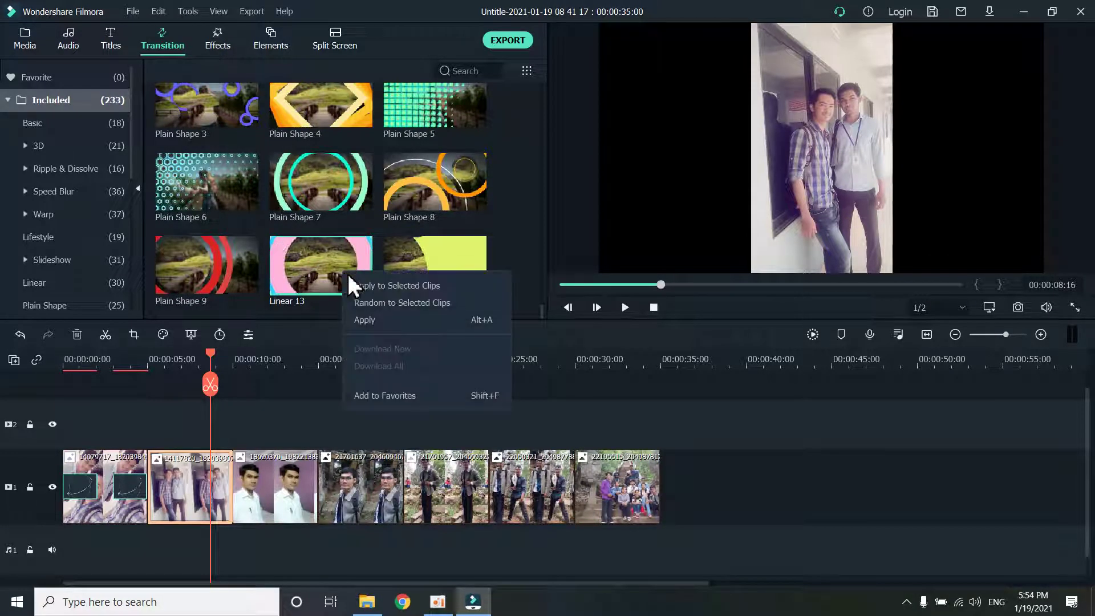
pyautogui.click(364, 282)
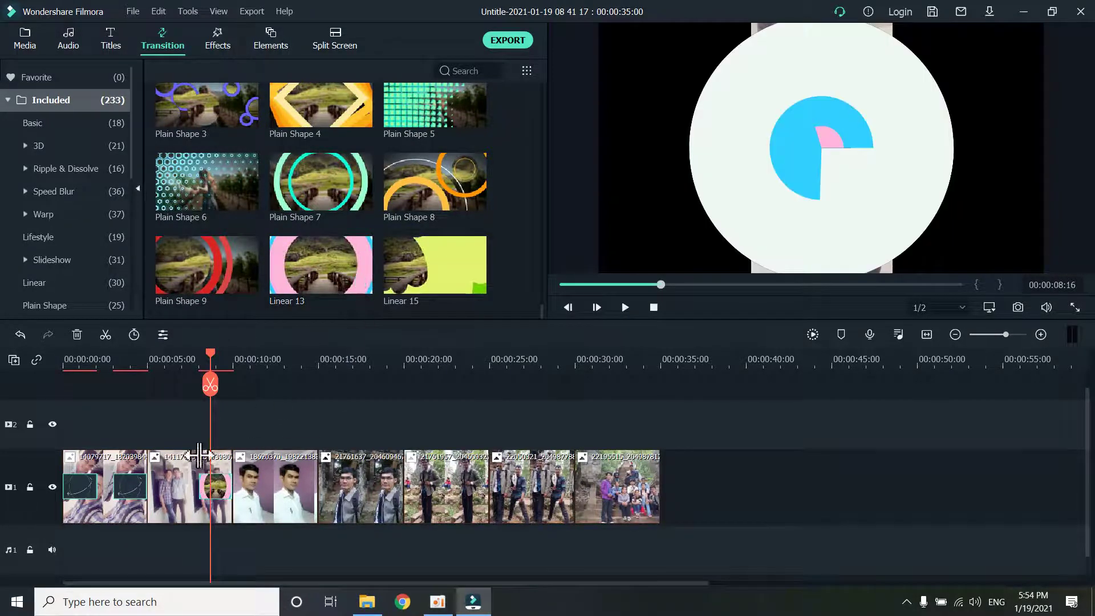
# Apply the Plain Shape 9 transition to the end of the second photo and move it to that photo's beginning
pyautogui.click(168, 488)
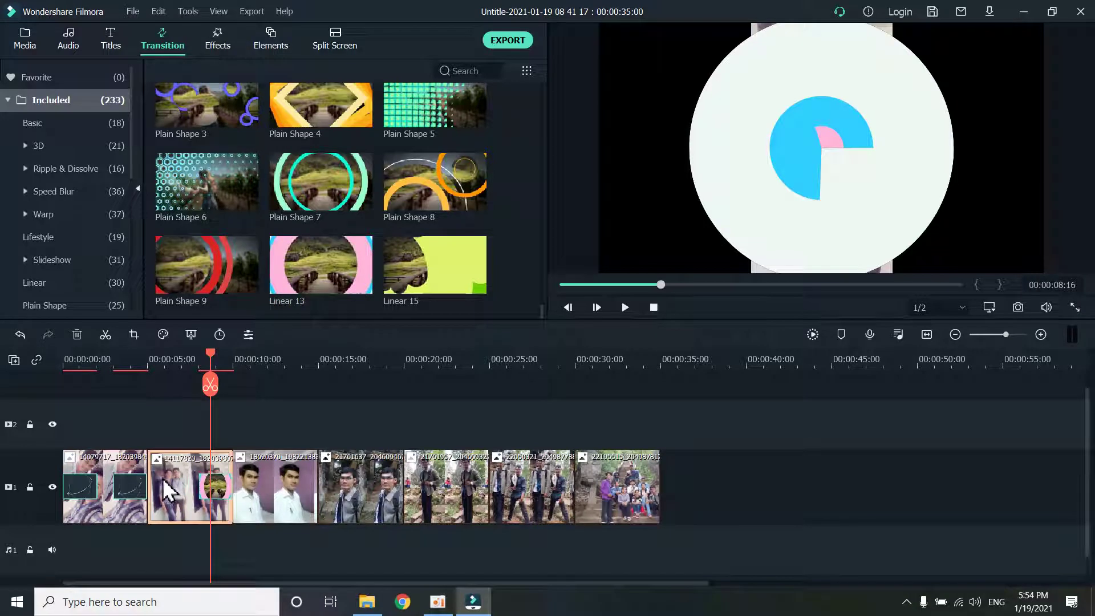
pyautogui.rightClick(197, 264)
pyautogui.click(231, 277)
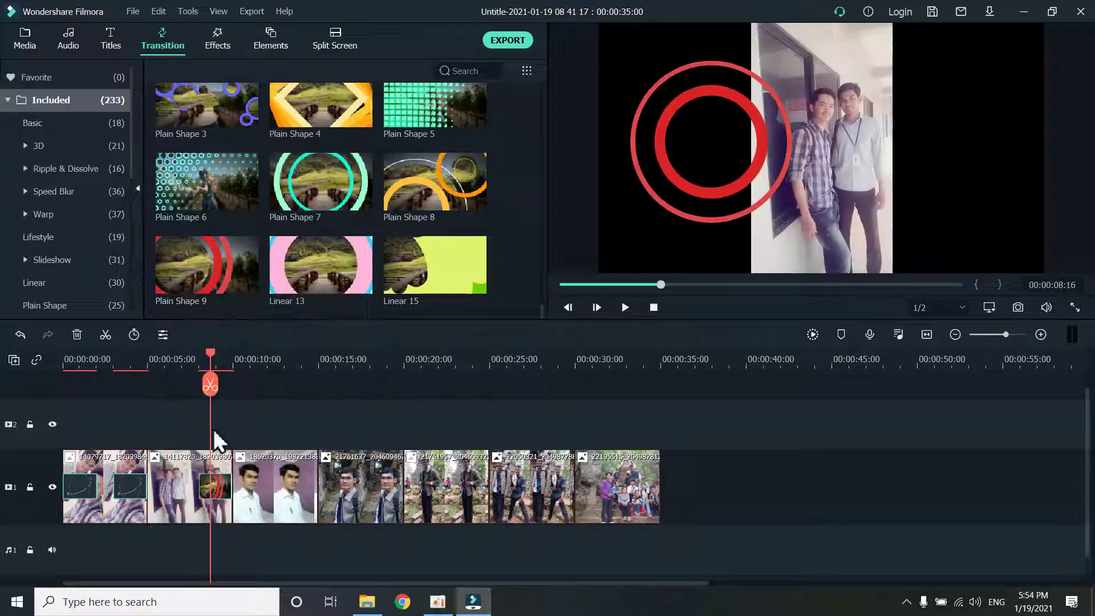
pyautogui.moveTo(221, 490); pyautogui.dragTo(188, 492)
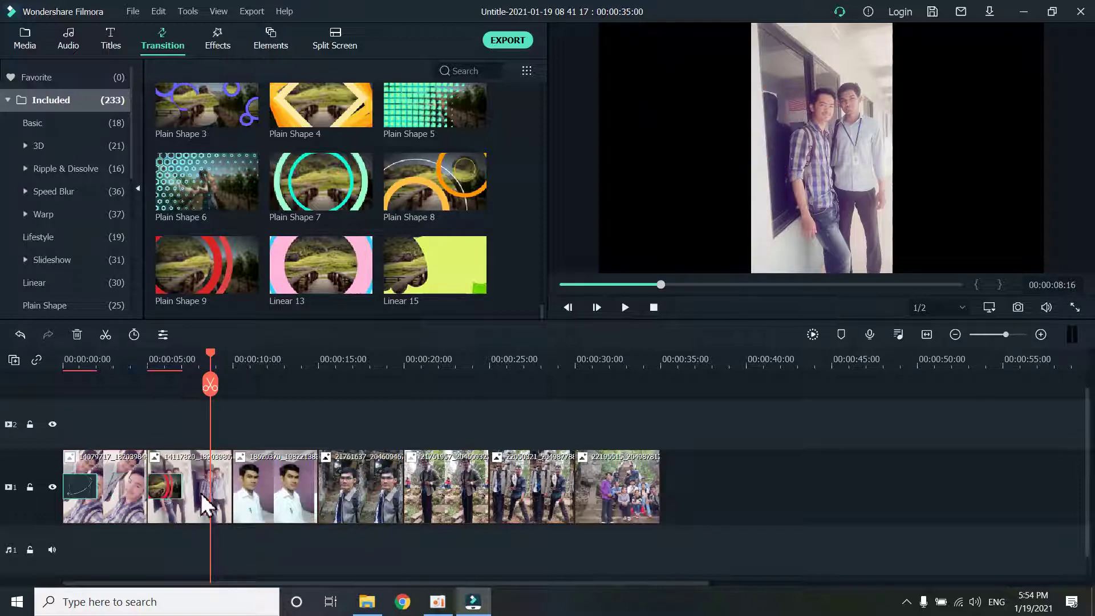
# Play the timeline from the start to preview the Plain Shape 9 transition, pausing at 00:00:08:17
pyautogui.moveTo(216, 369); pyautogui.dragTo(64, 379)
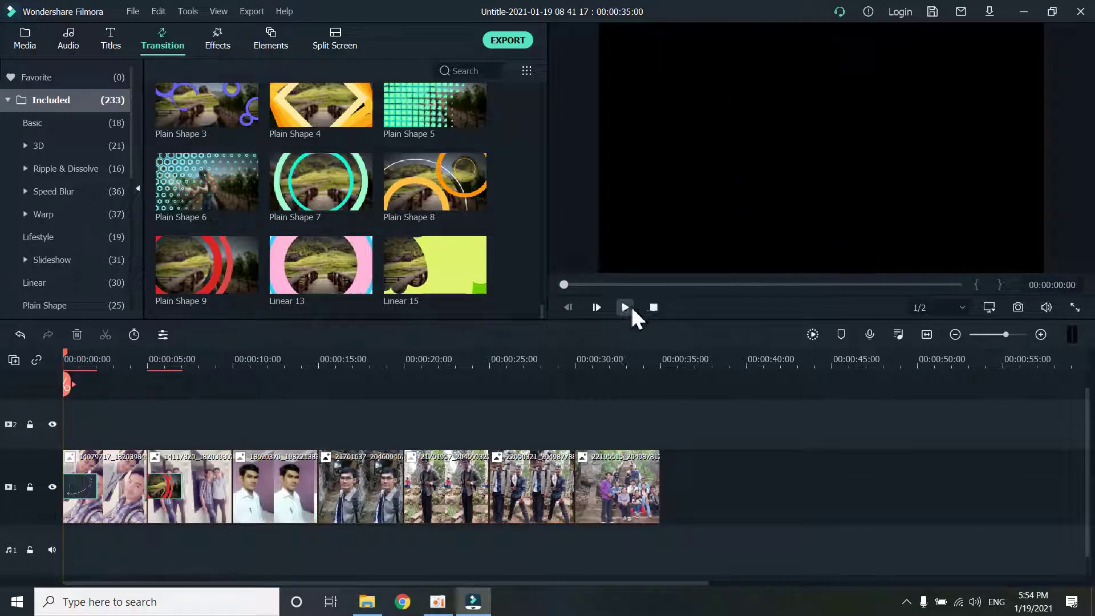
pyautogui.click(624, 308)
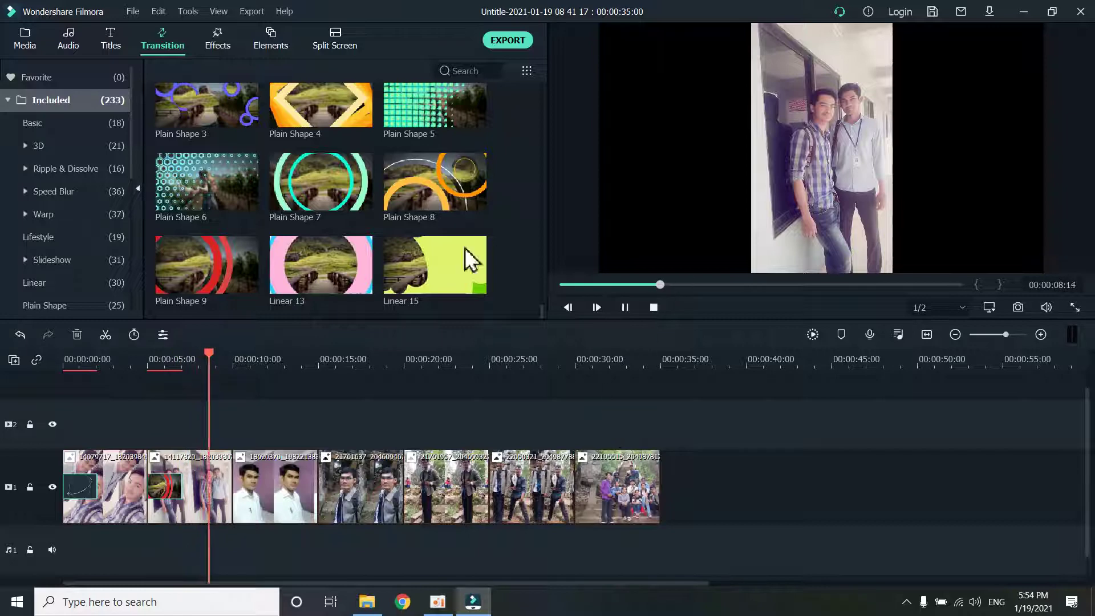
pyautogui.press('space')
# Apply the Row Split 2 transition to both ends of the third photo and play the timeline to preview it
pyautogui.scroll(-5, 346, 201)
pyautogui.scroll(-10, 463, 250)
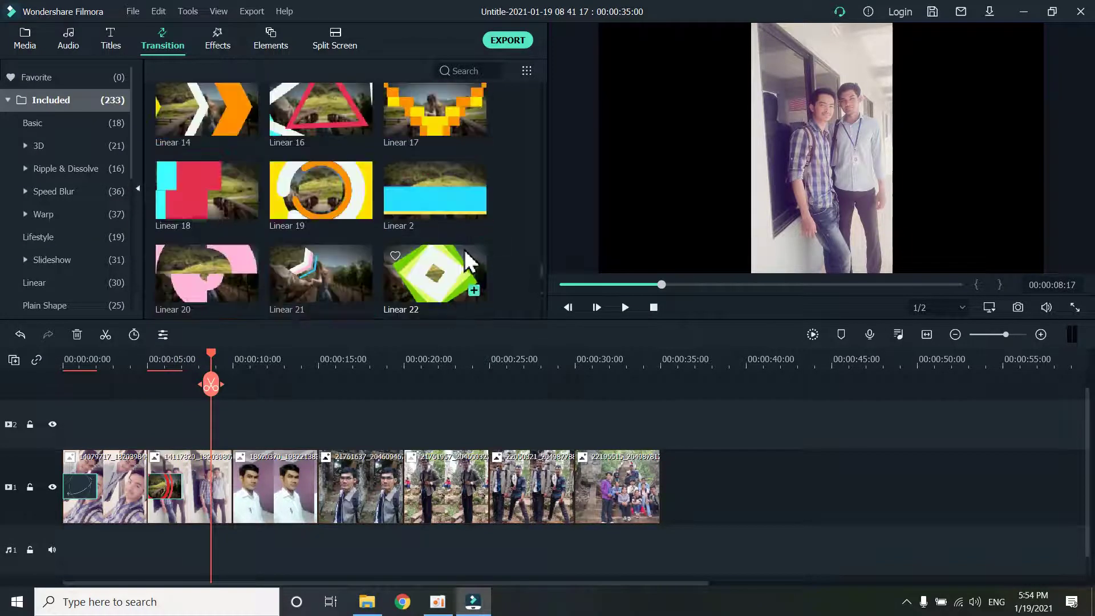
pyautogui.scroll(5, 463, 248)
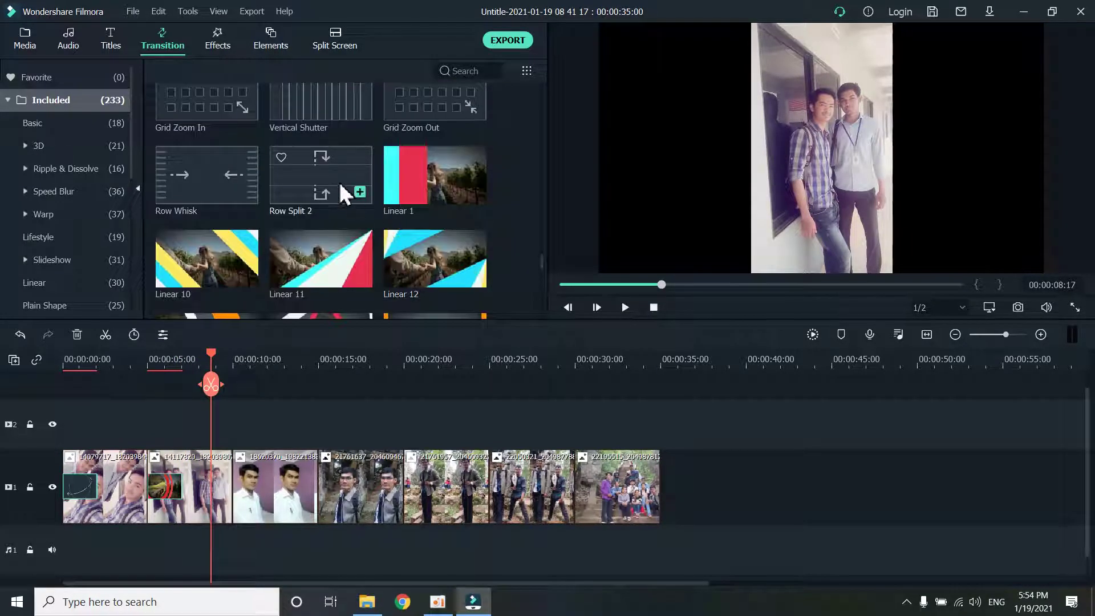
pyautogui.click(251, 486)
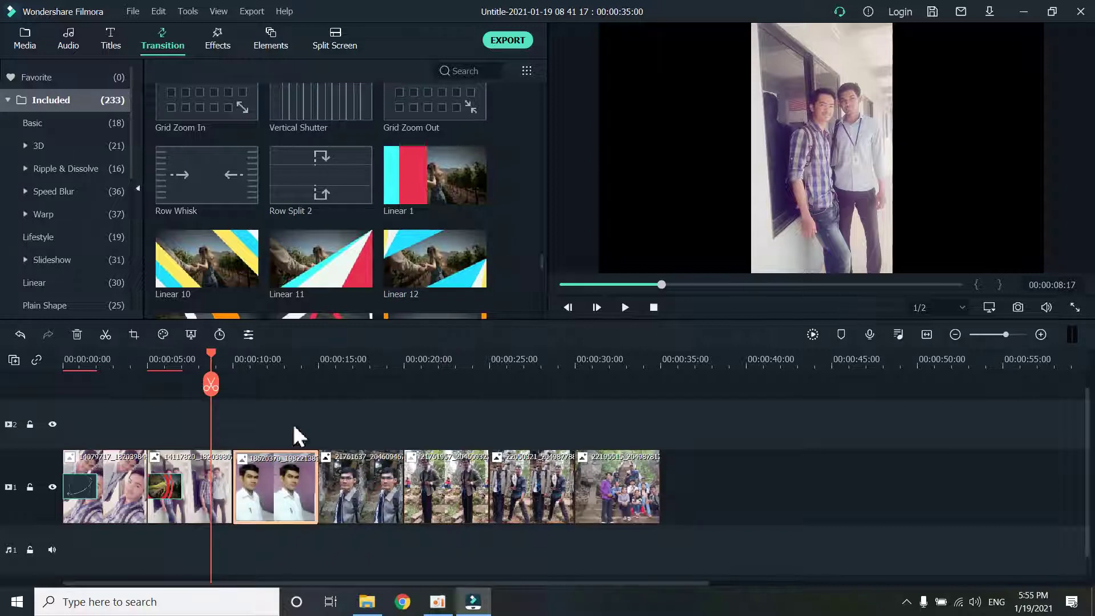
pyautogui.click(360, 192)
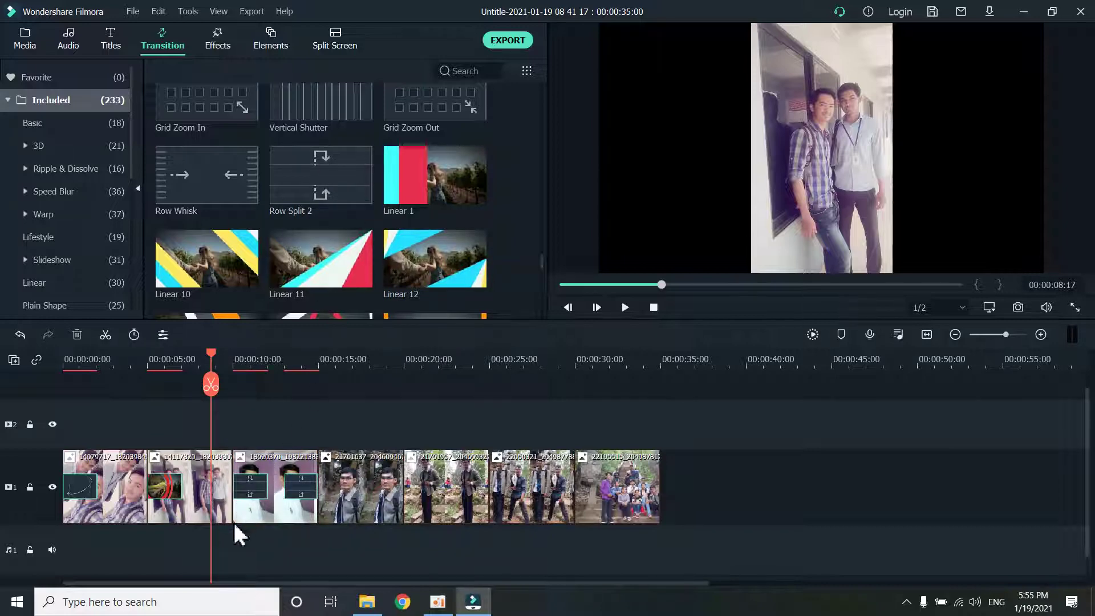
pyautogui.click(624, 309)
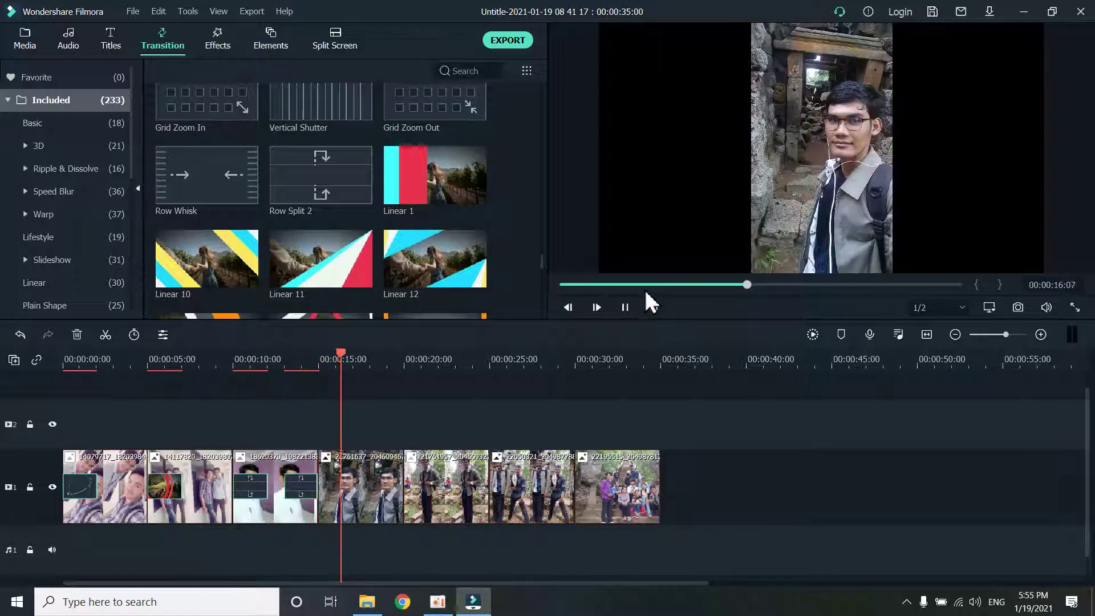
# Apply the Box Turn 1 transition from the 3D category to the end of the fourth photo and play the timeline to preview it
pyautogui.click(625, 307)
pyautogui.scroll(-5, 346, 235)
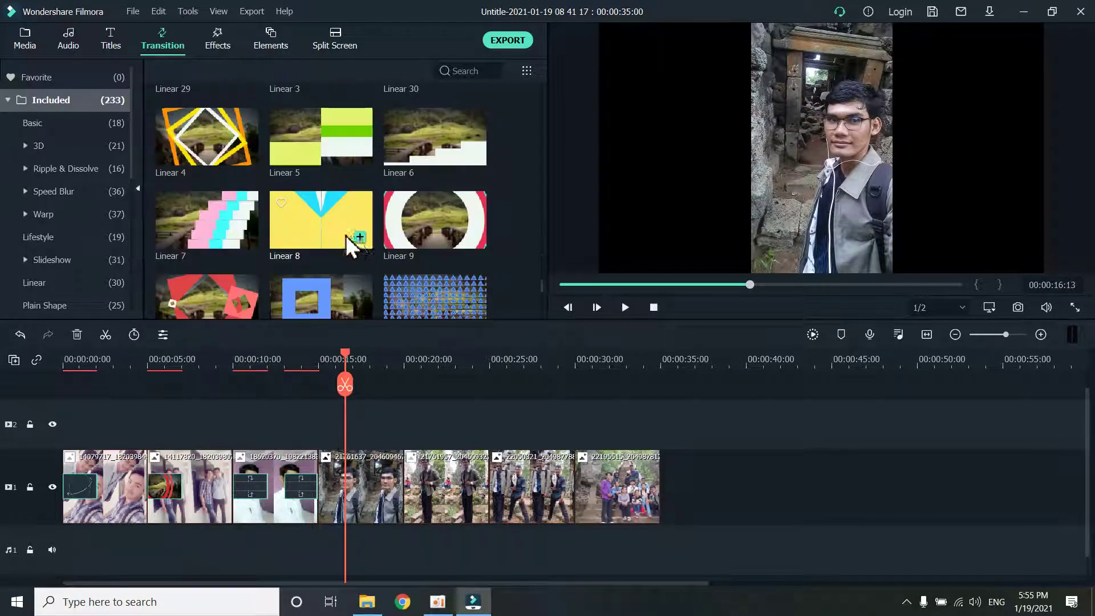
pyautogui.scroll(-5, 346, 235)
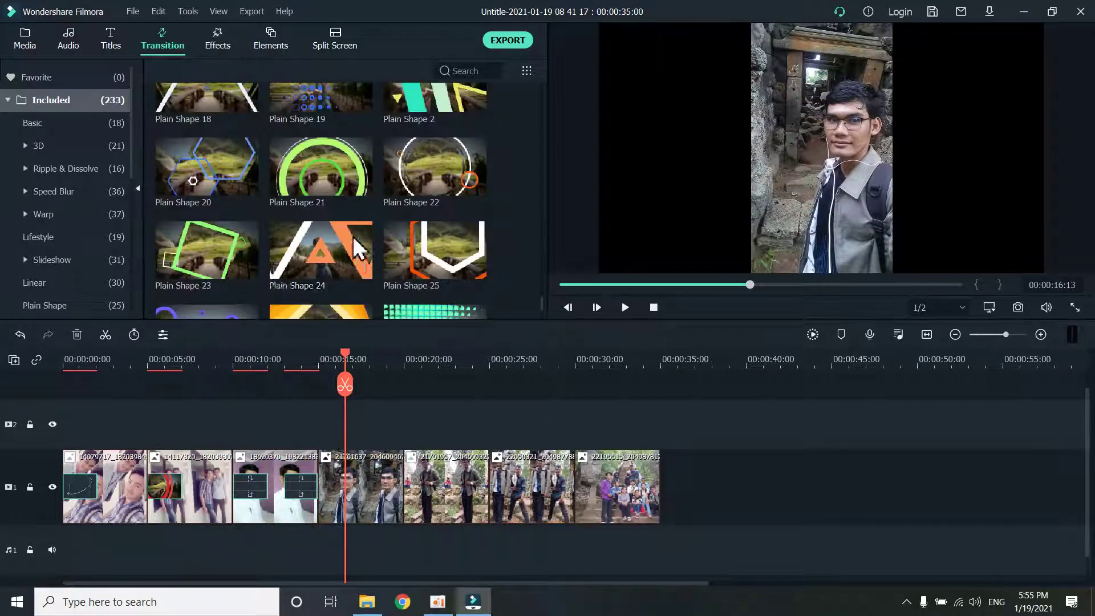
pyautogui.click(77, 125)
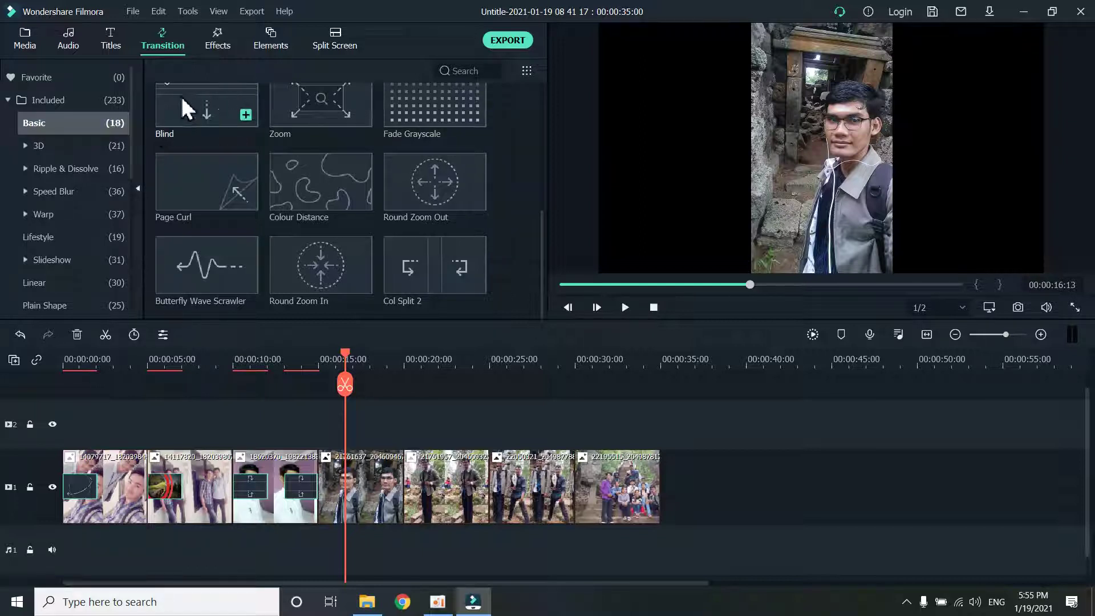
pyautogui.click(53, 145)
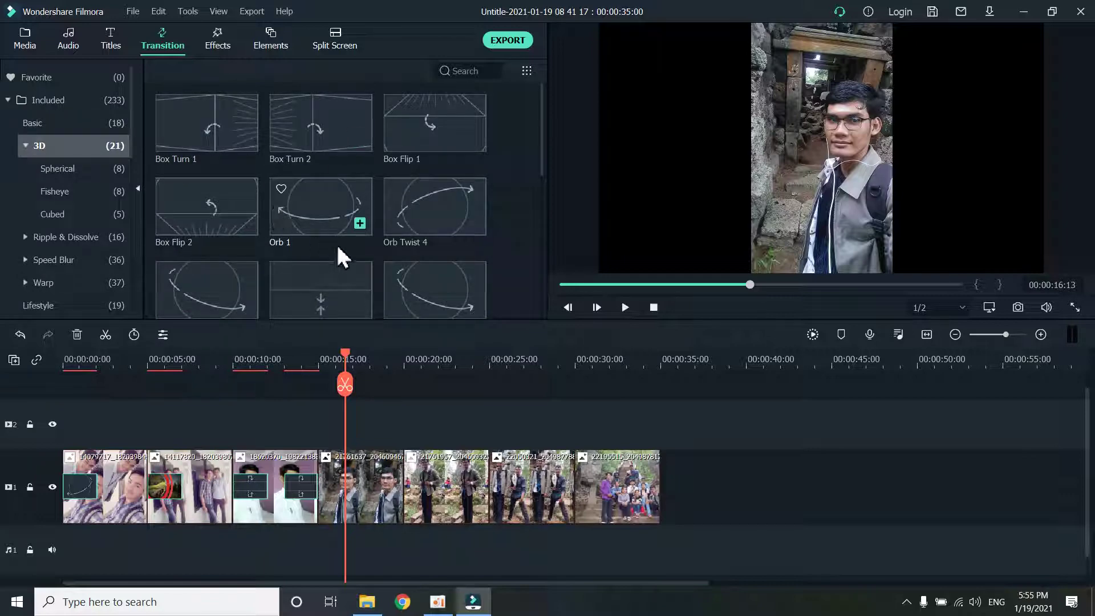
pyautogui.click(388, 484)
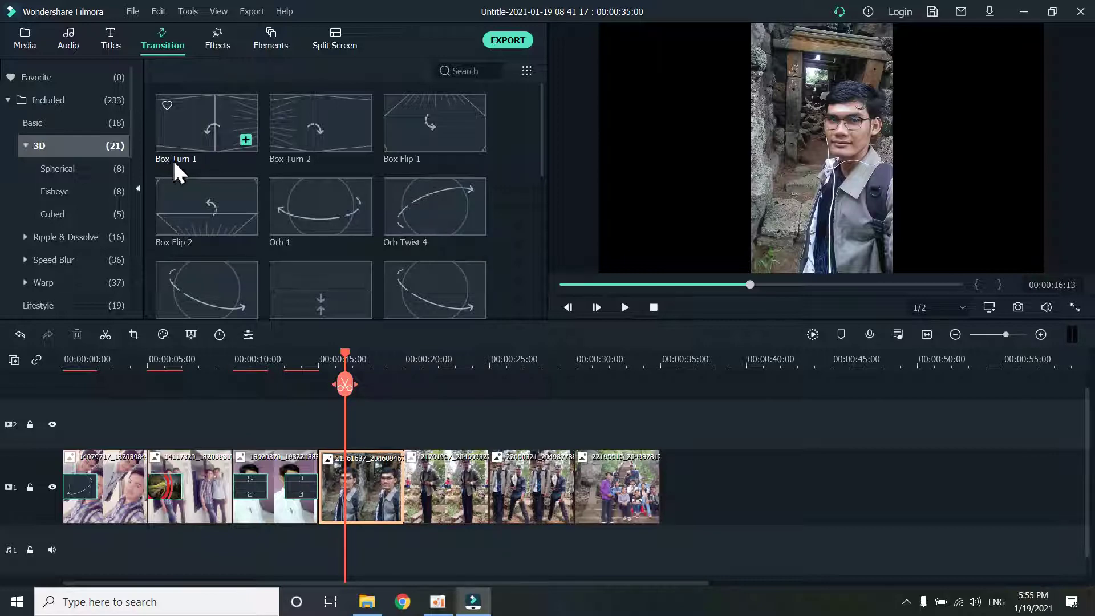
pyautogui.click(246, 140)
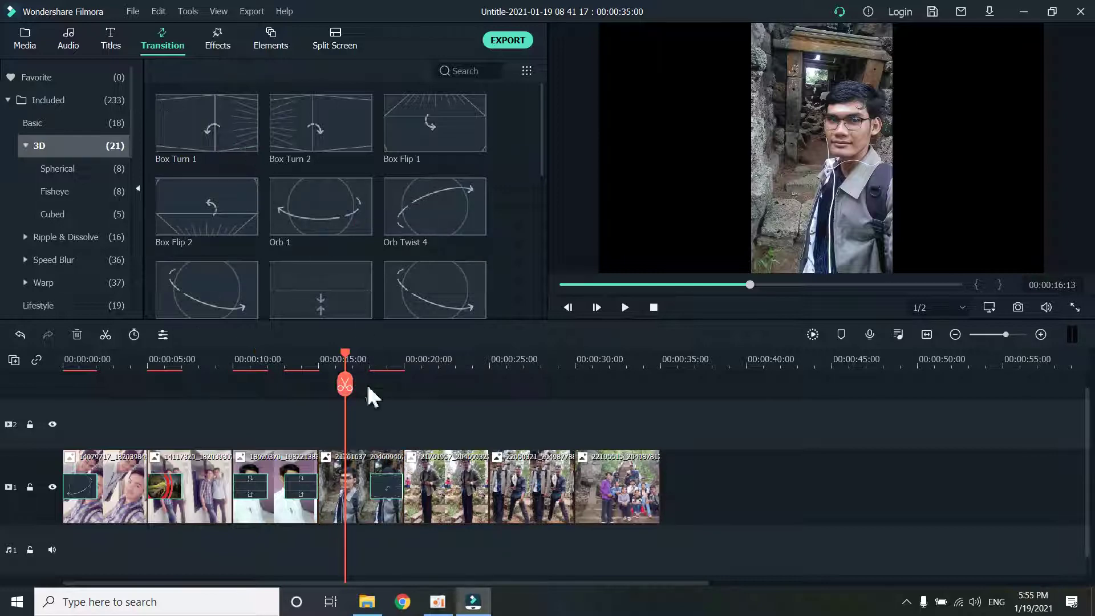
pyautogui.click(625, 307)
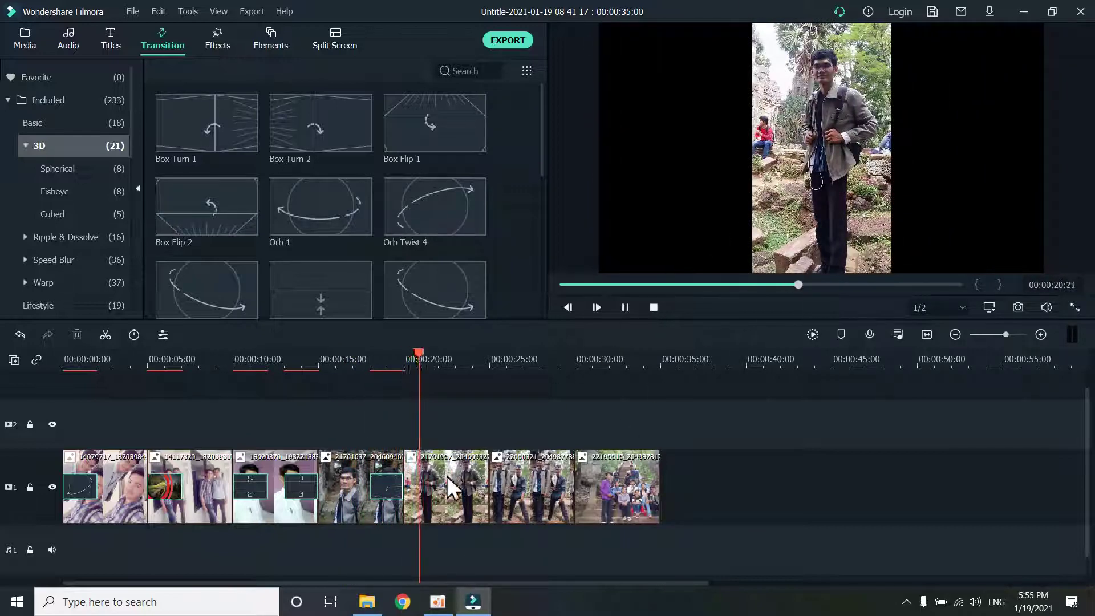
pyautogui.press('space')
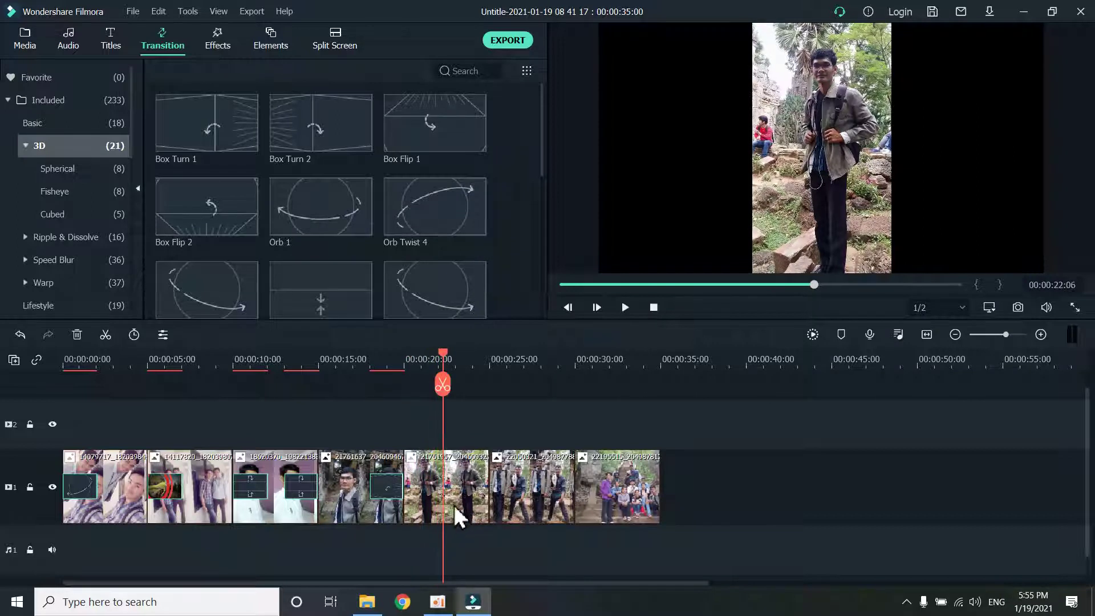
# Apply the Box Flip 2 transition from the Cubed 3D category to the end of the fifth photo and play the timeline to preview it
pyautogui.click(27, 146)
pyautogui.click(28, 147)
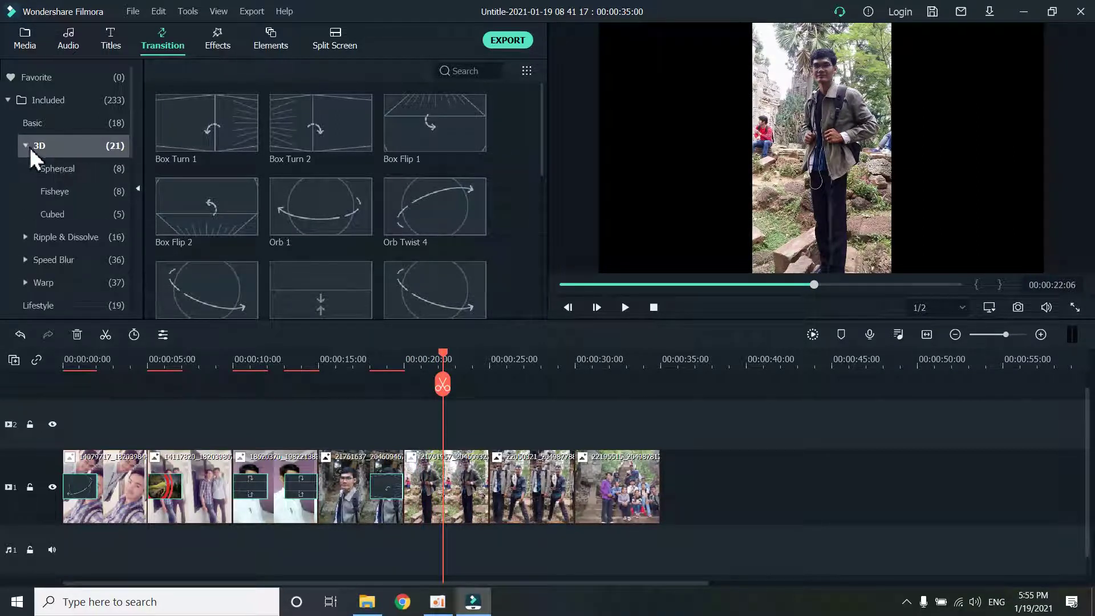
pyautogui.click(79, 168)
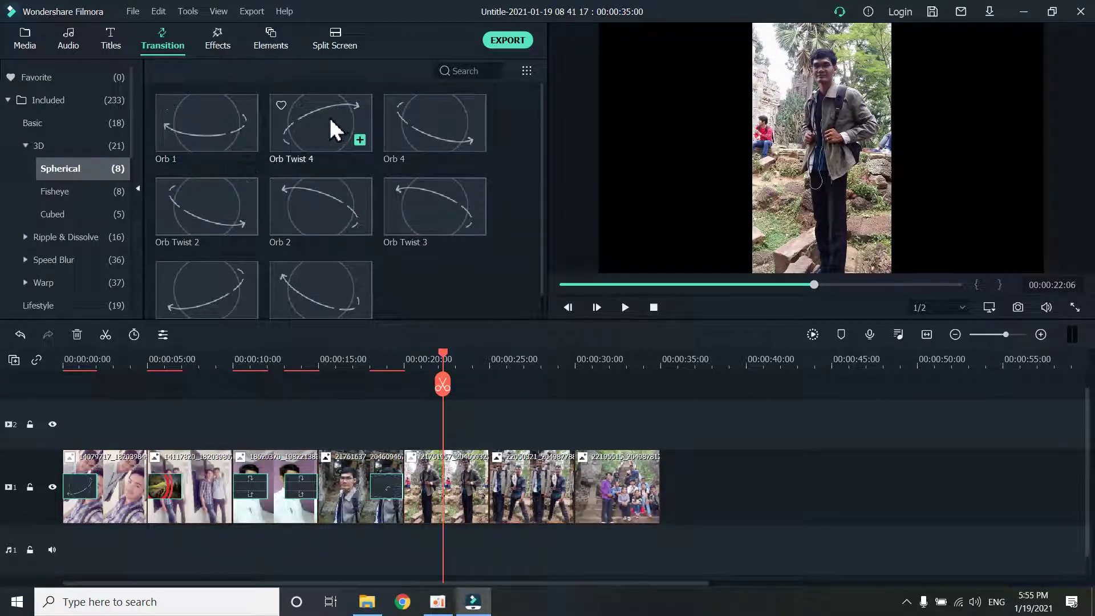
pyautogui.click(69, 192)
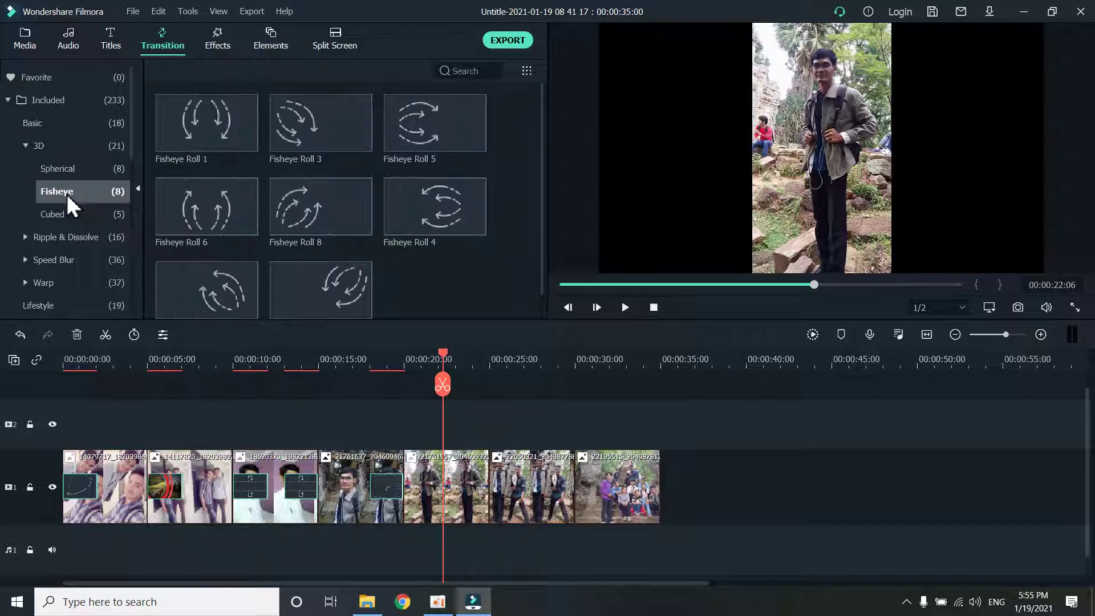
pyautogui.scroll(-1, 276, 194)
pyautogui.click(46, 215)
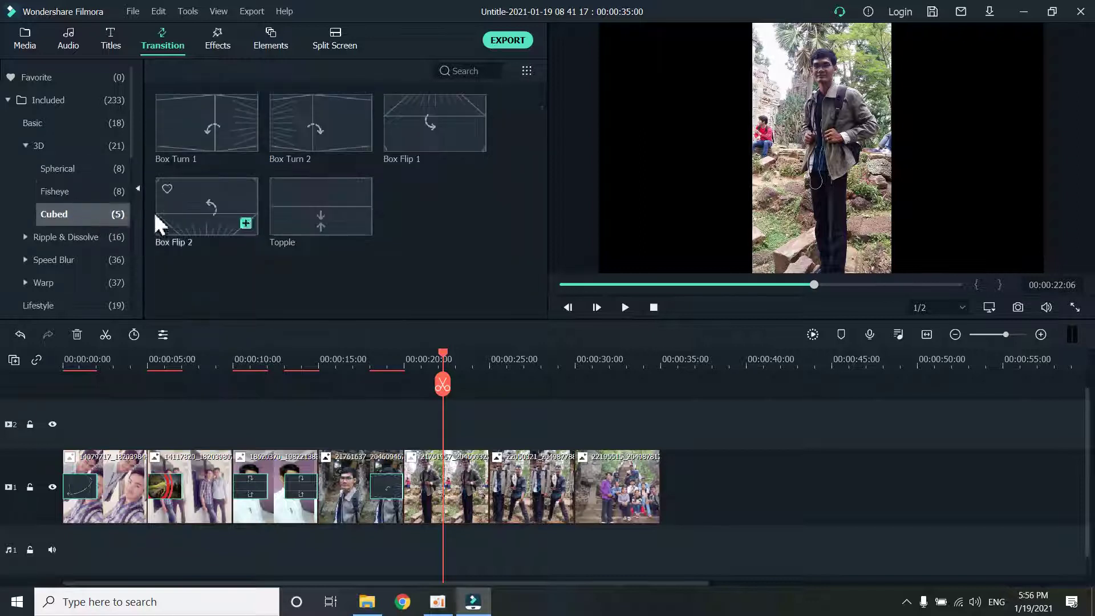
pyautogui.moveTo(248, 223)
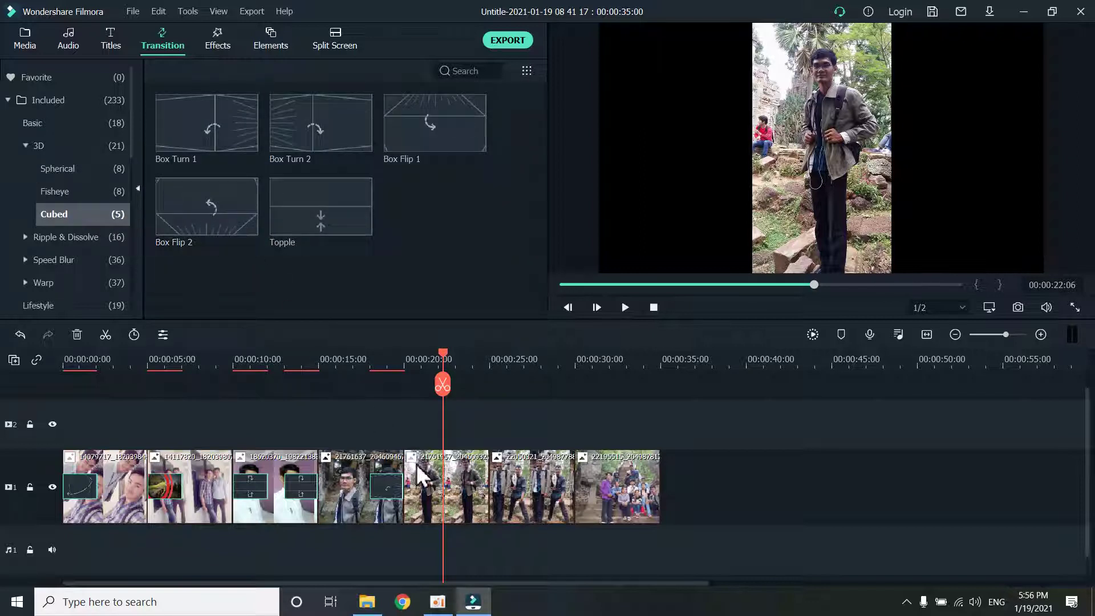
pyautogui.click(445, 490)
pyautogui.moveTo(234, 228)
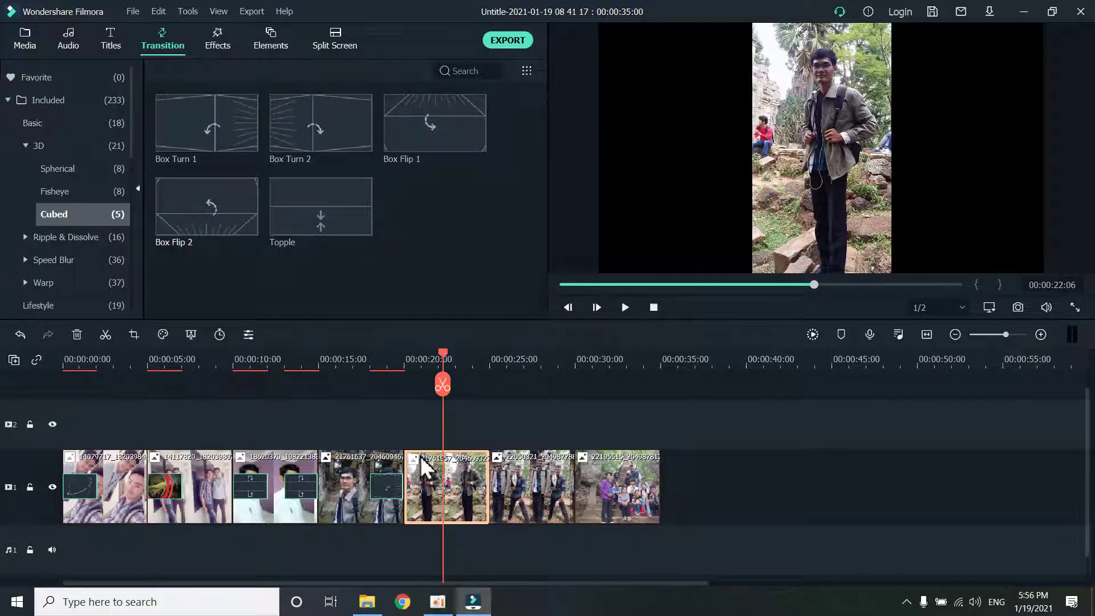
pyautogui.click(242, 225)
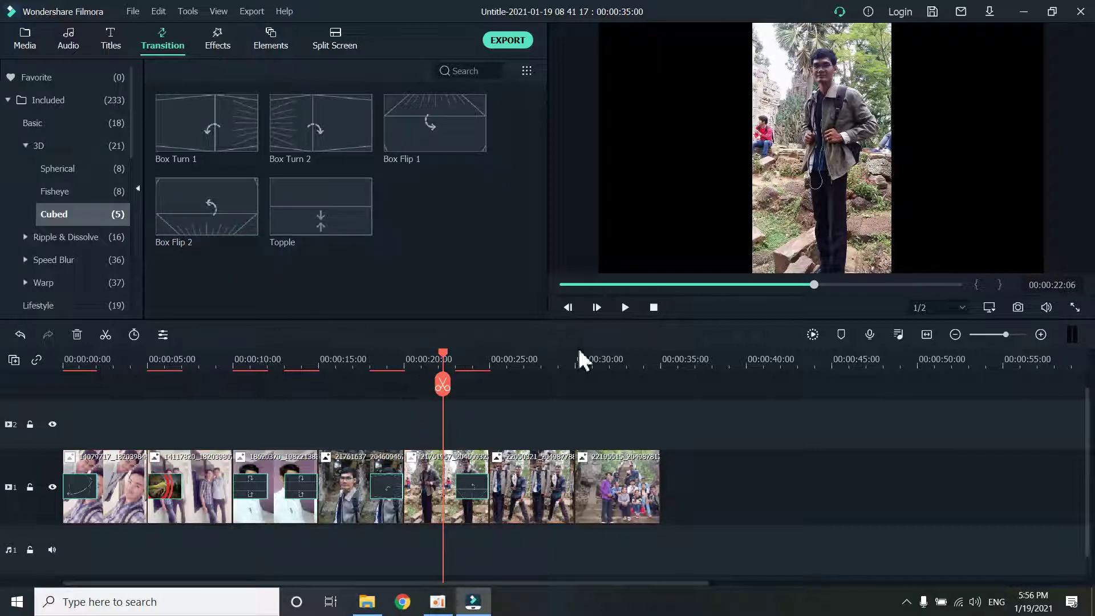
pyautogui.click(625, 308)
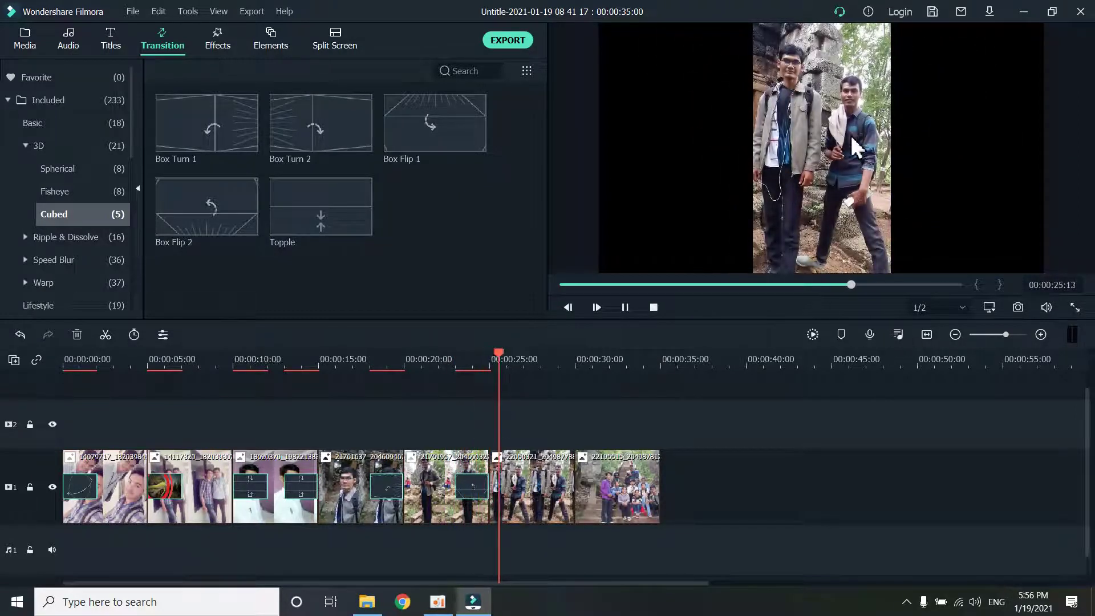
pyautogui.press('space')
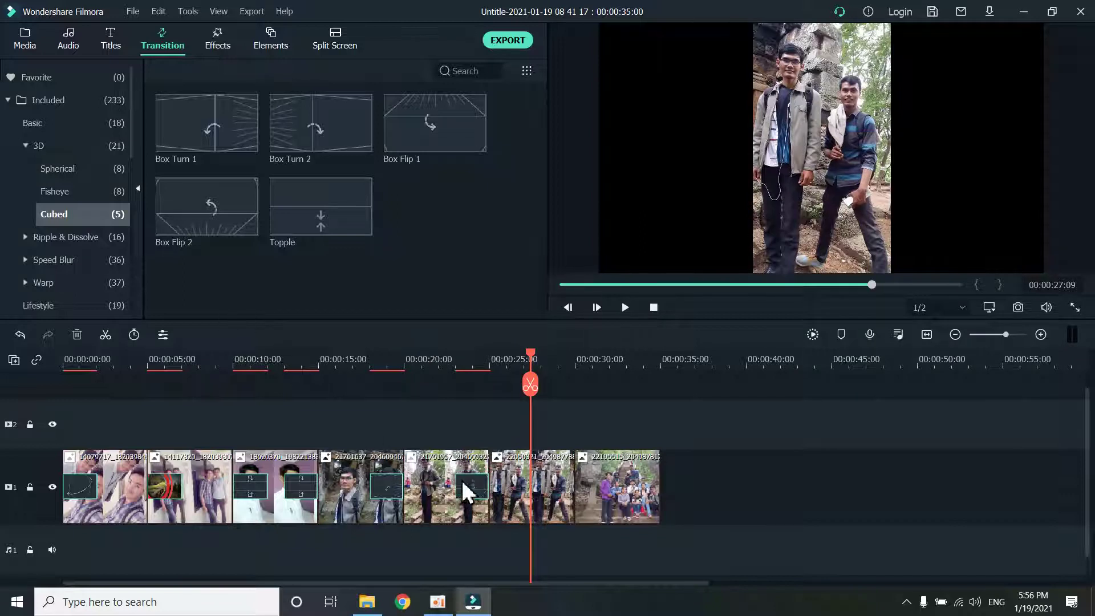
# Try the Overlap mode on the fifth photo's transition and set it back to Prefix
pyautogui.doubleClick(474, 484)
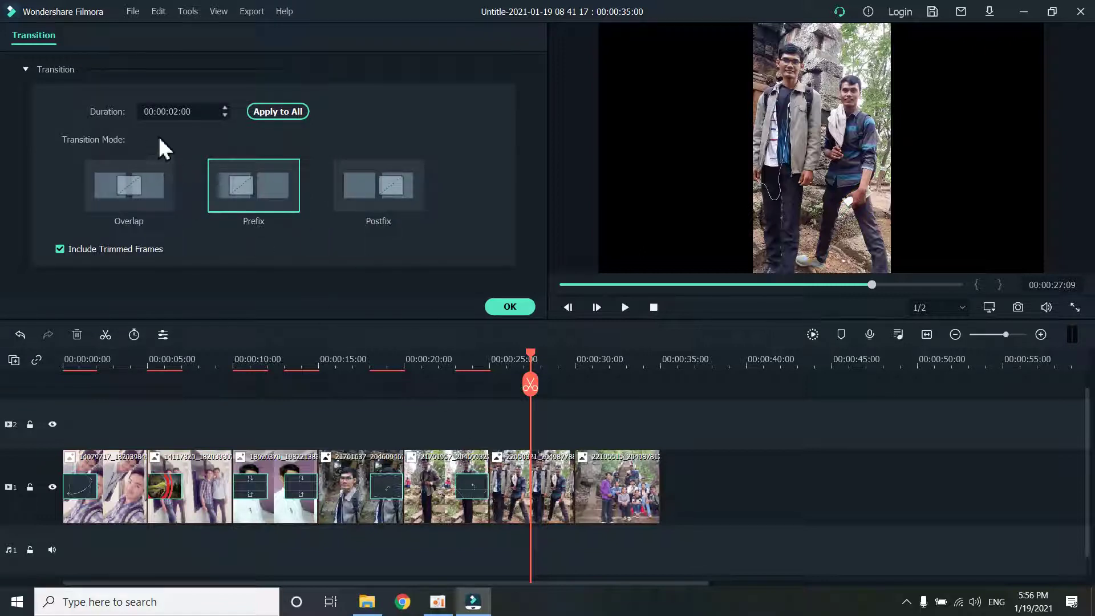
pyautogui.click(141, 195)
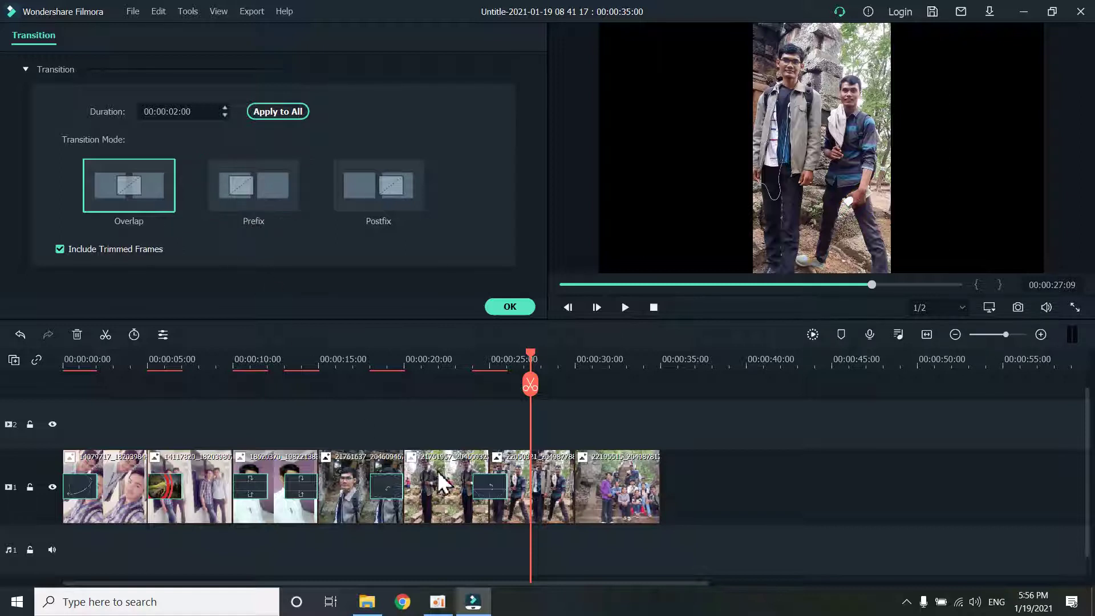
pyautogui.click(234, 206)
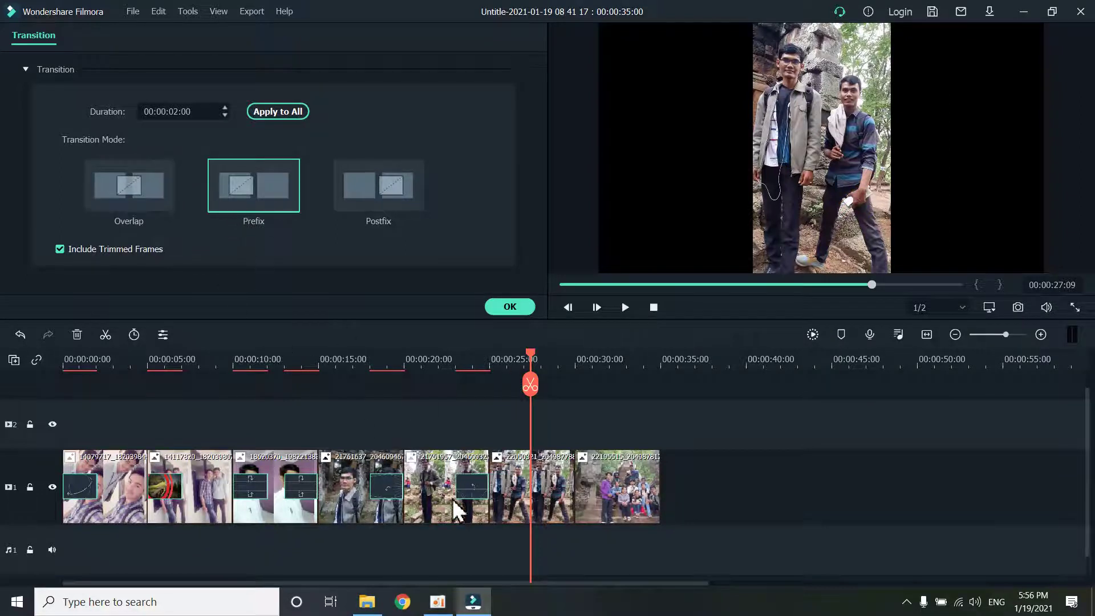
# Move the fifth photo with its transition behind the last photo and space the other two photos apart on the track
pyautogui.moveTo(451, 484); pyautogui.dragTo(709, 496)
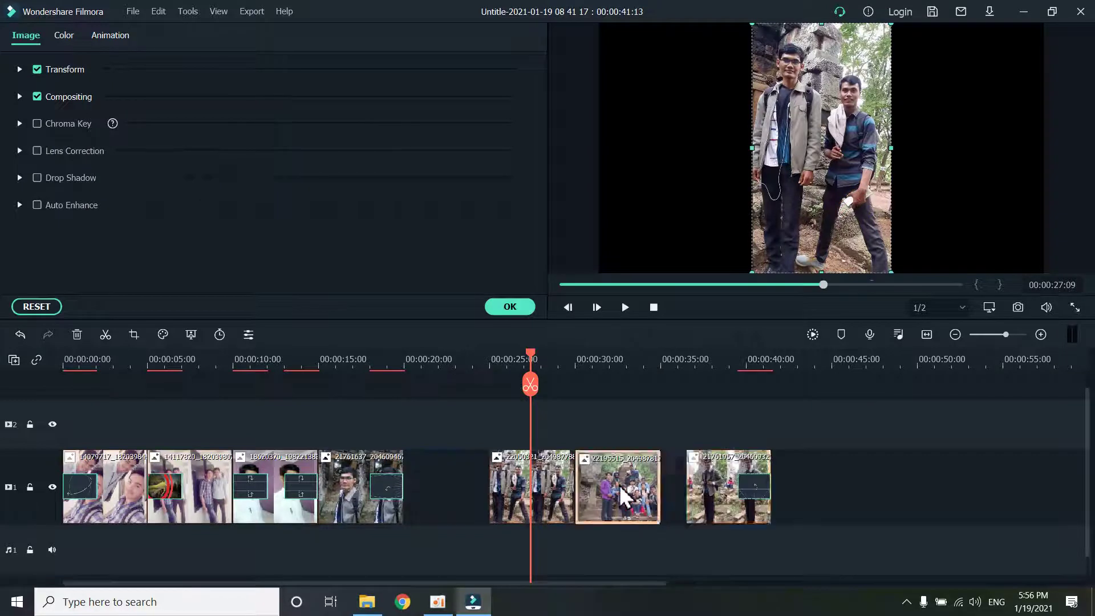
pyautogui.moveTo(582, 497); pyautogui.dragTo(653, 526)
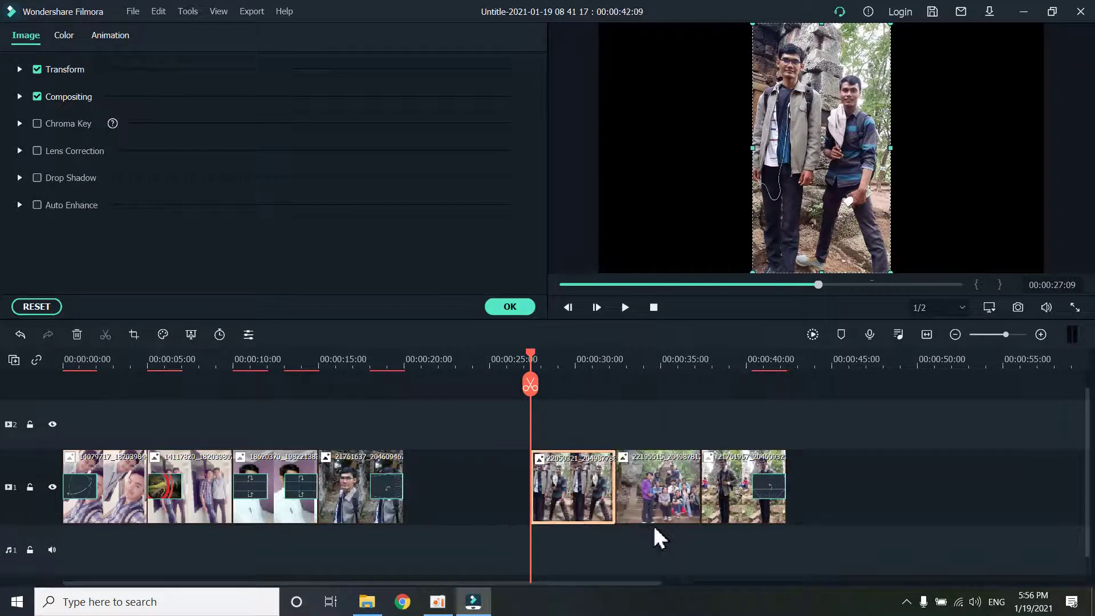
pyautogui.click(707, 504)
pyautogui.moveTo(593, 502); pyautogui.dragTo(508, 501)
pyautogui.moveTo(628, 505); pyautogui.dragTo(593, 505)
pyautogui.click(718, 491)
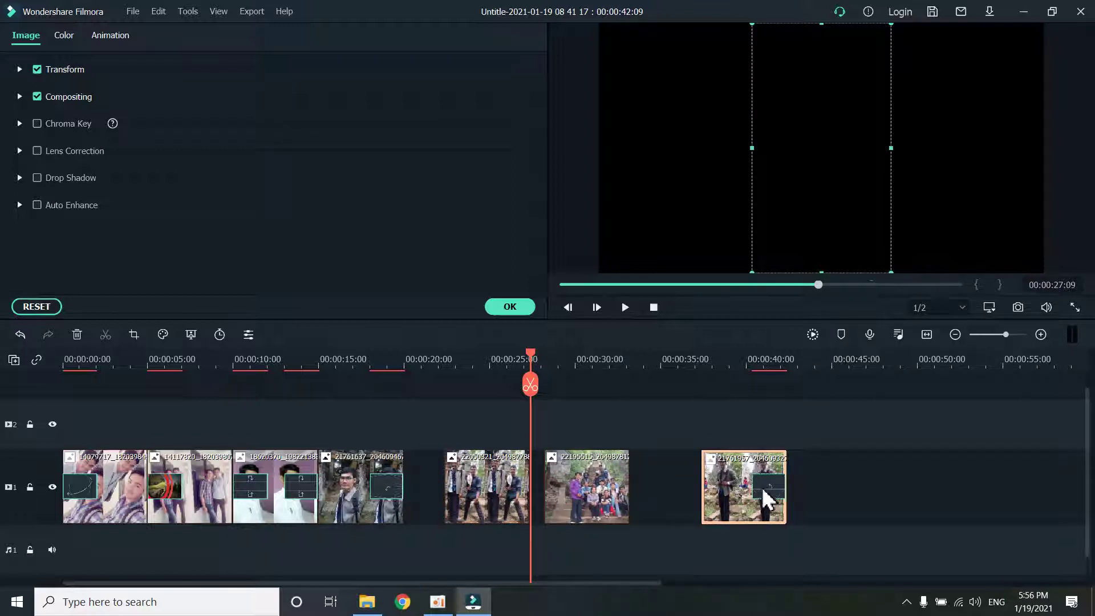
# Play the end of the timeline to preview the transition on the isolated last photo
pyautogui.click(689, 359)
pyautogui.press('space')
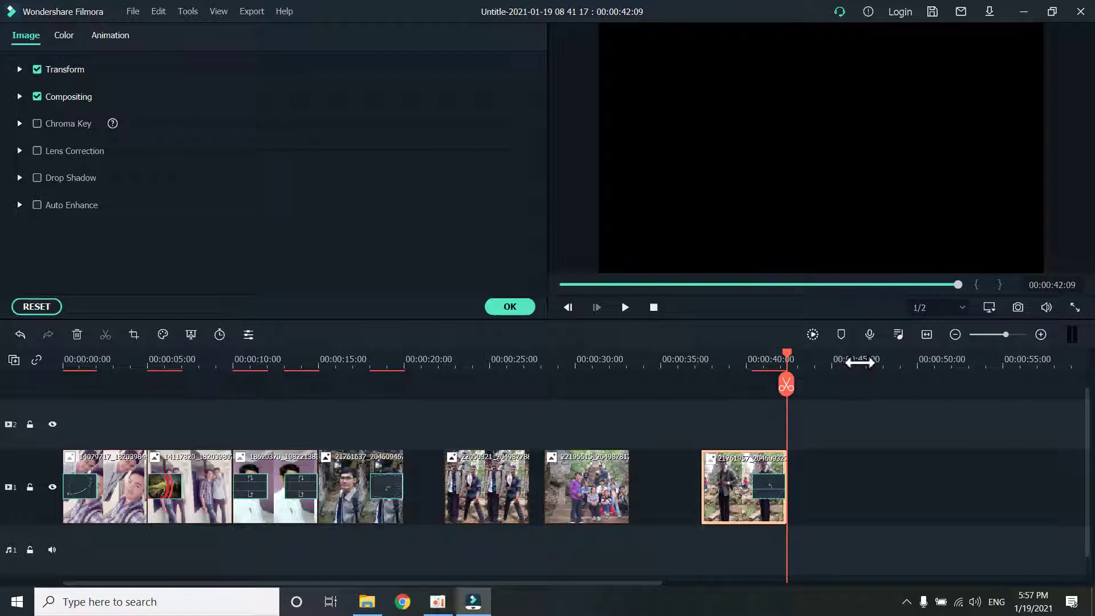
pyautogui.press('space')
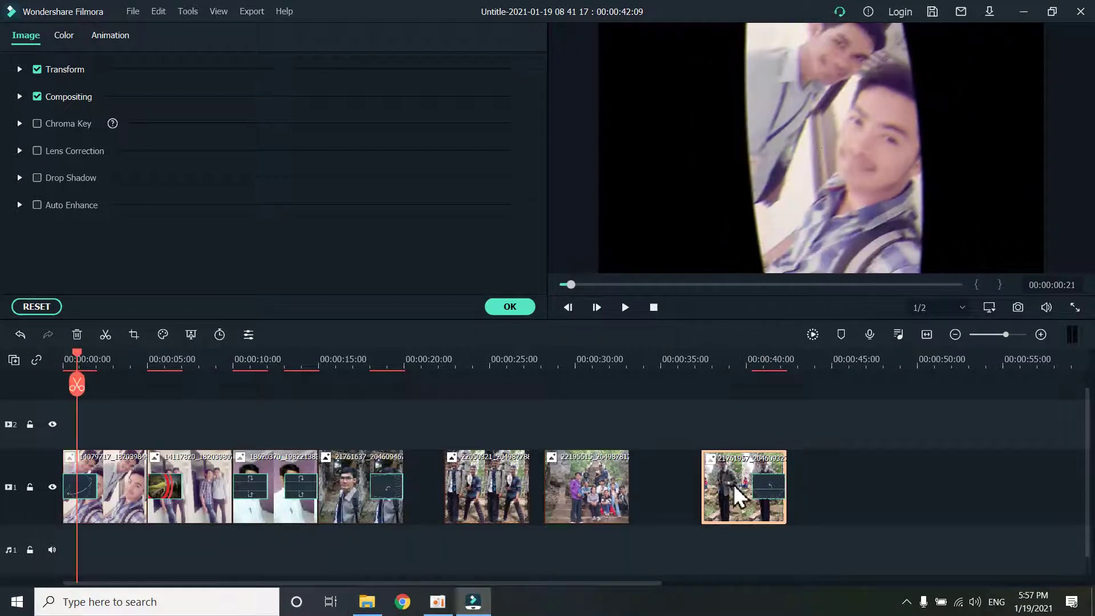
# Examine the last photo's transition settings, with the group photo moved directly in front of that photo
pyautogui.doubleClick(773, 484)
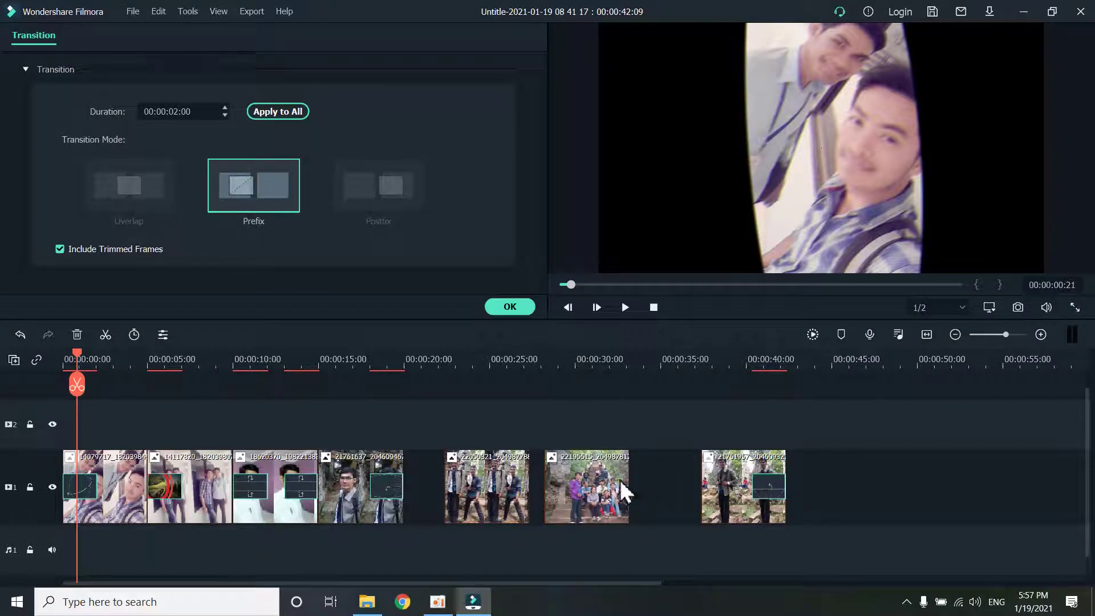
pyautogui.moveTo(619, 489); pyautogui.dragTo(666, 484)
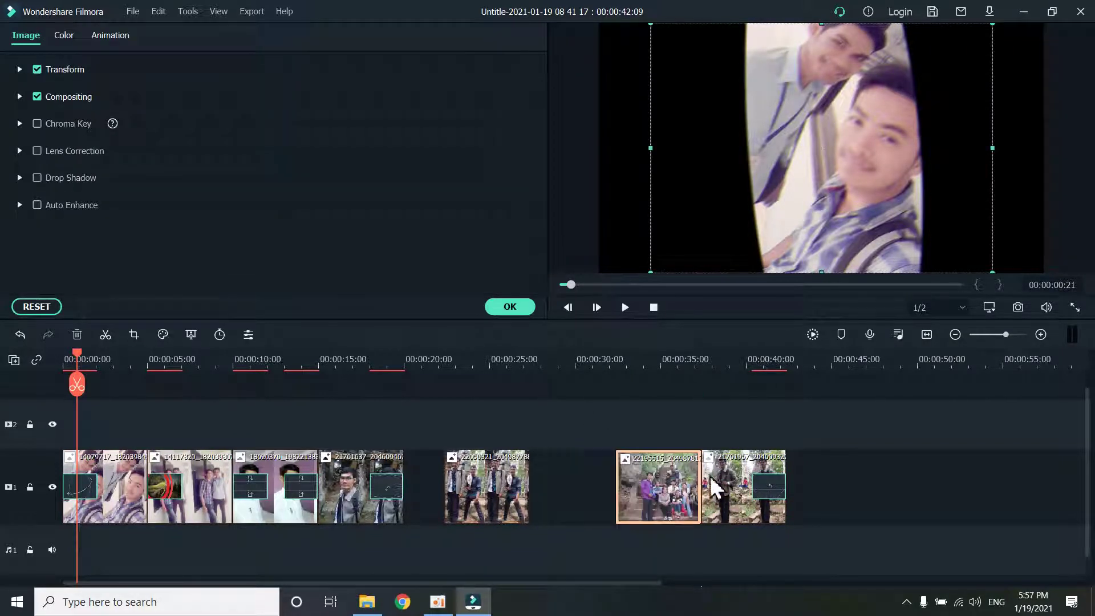
pyautogui.click(765, 496)
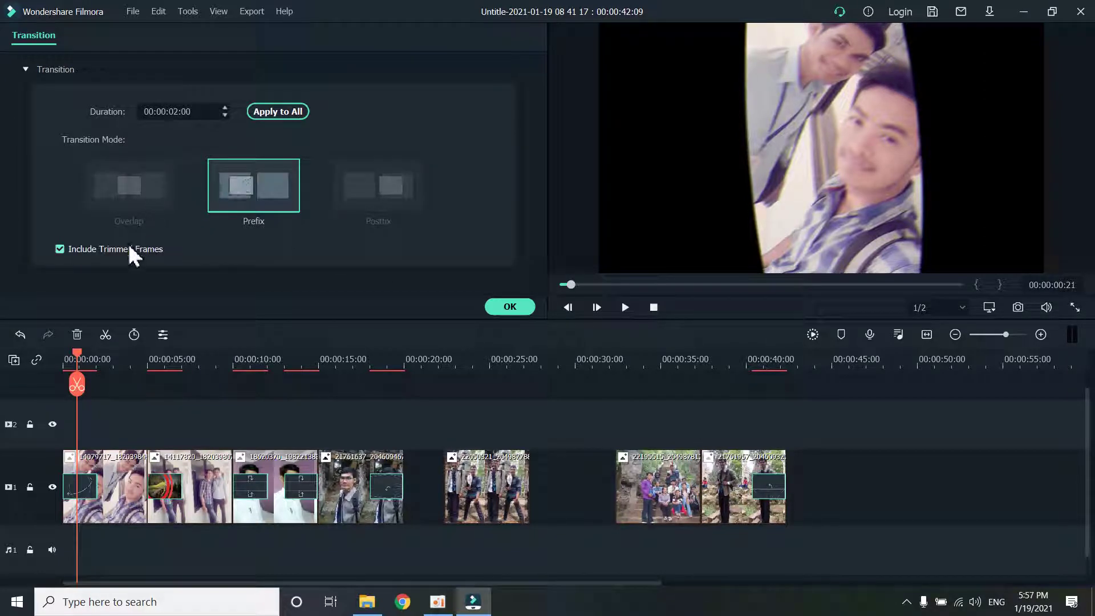
# Close the gaps on the track by moving the last three photos one after another directly behind the fourth photo
pyautogui.moveTo(472, 456); pyautogui.dragTo(433, 478)
pyautogui.moveTo(656, 498); pyautogui.dragTo(547, 501)
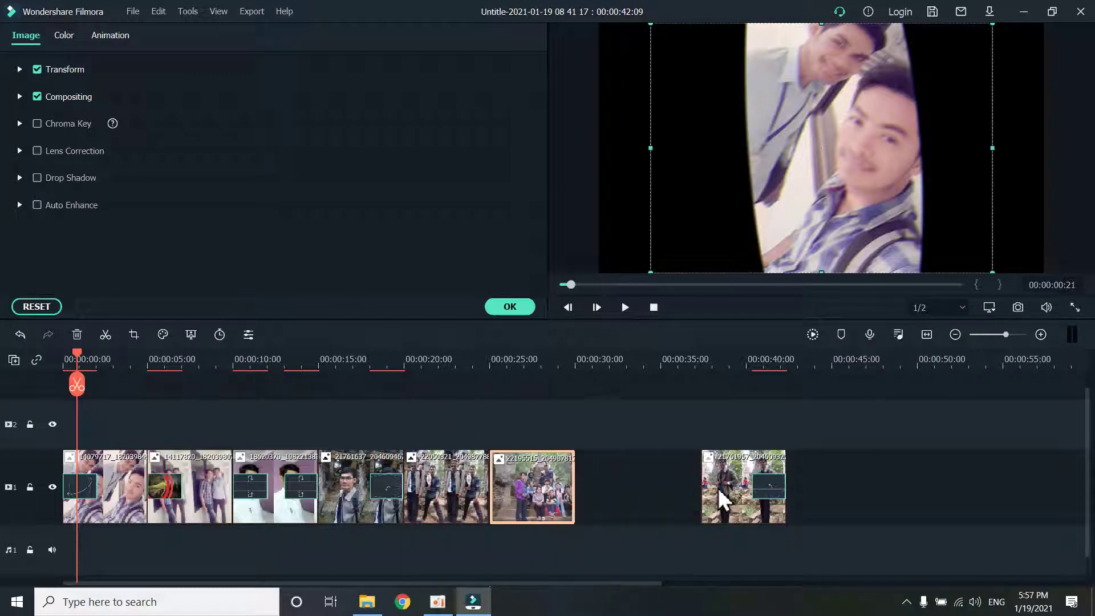
pyautogui.moveTo(721, 501); pyautogui.dragTo(587, 502)
pyautogui.click(565, 496)
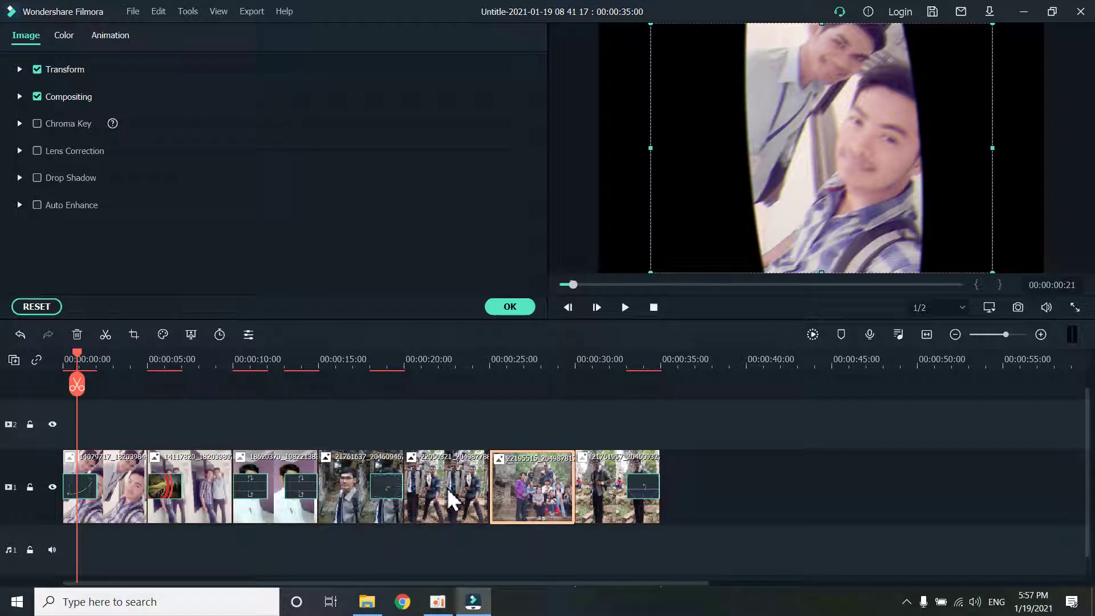
# Switch Include Trimmed Frames off and back on for the last photo's transition and confirm its settings
pyautogui.doubleClick(641, 491)
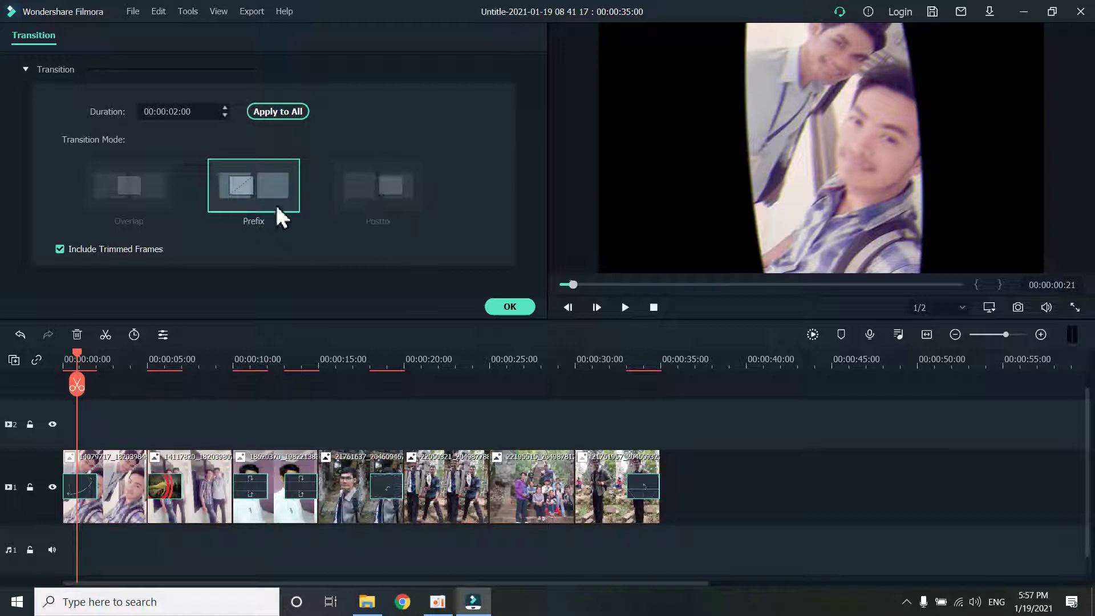
pyautogui.click(104, 251)
pyautogui.click(104, 249)
pyautogui.click(510, 307)
# Compare the transition modes available for the fourth and last photos and set the fourth photo's ending transition to Overlap
pyautogui.doubleClick(390, 483)
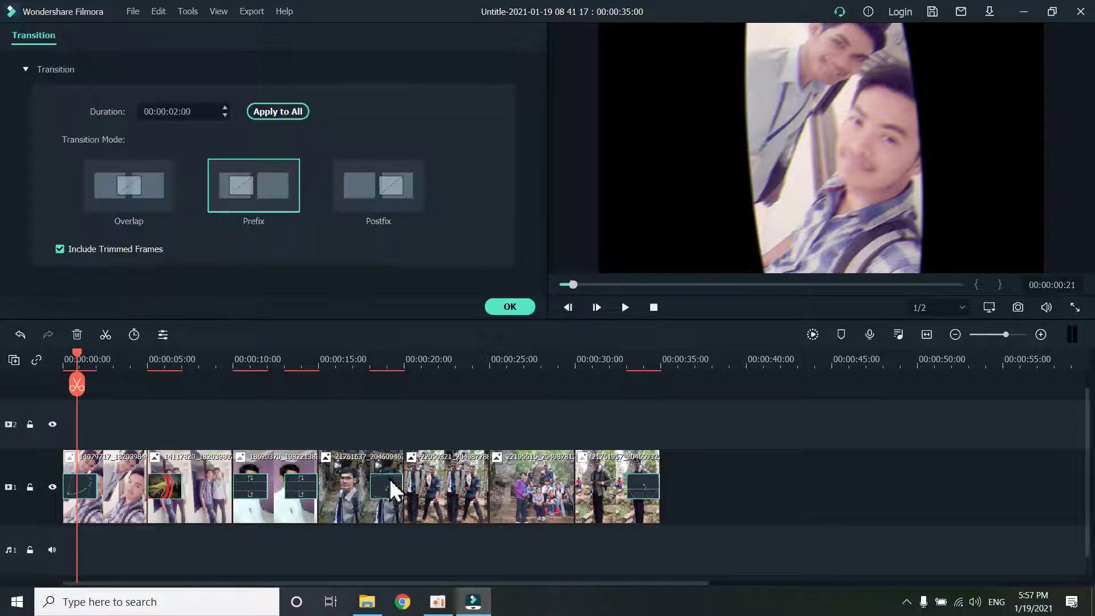
pyautogui.click(647, 488)
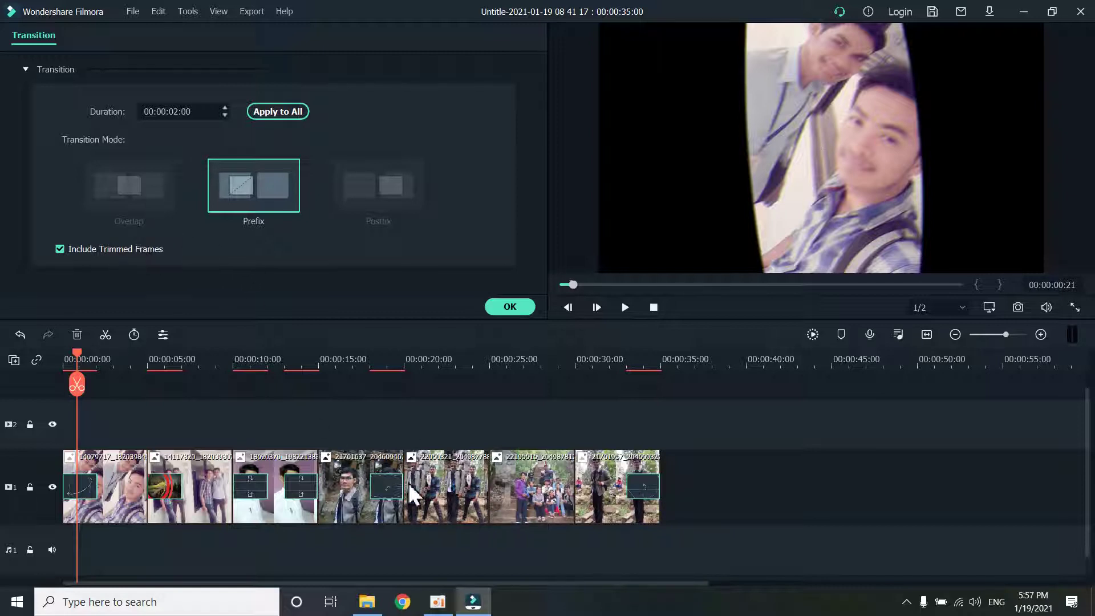
pyautogui.click(379, 489)
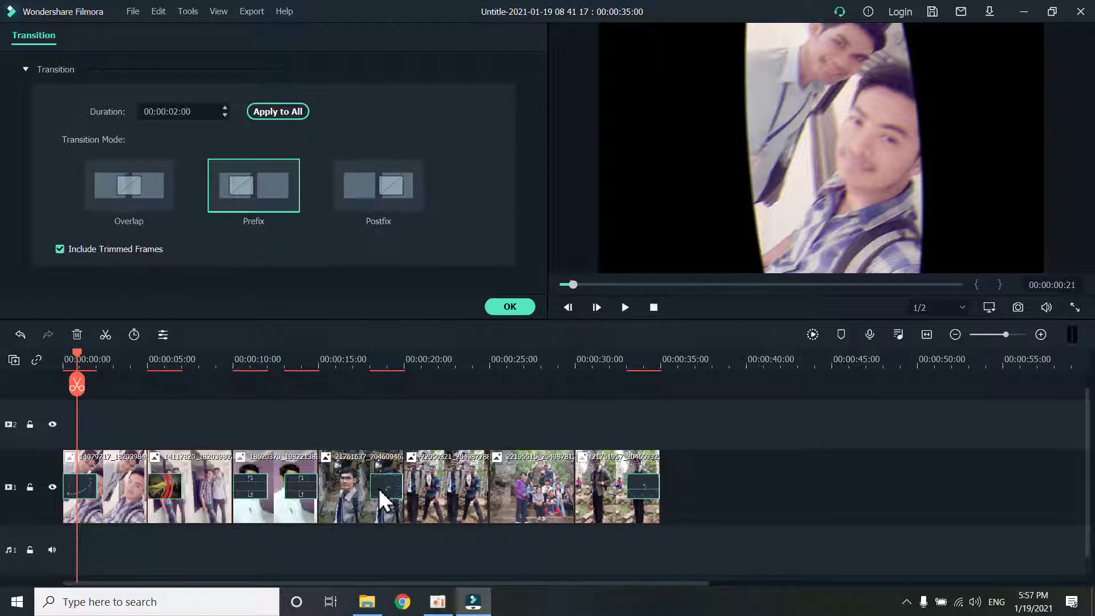
pyautogui.click(132, 187)
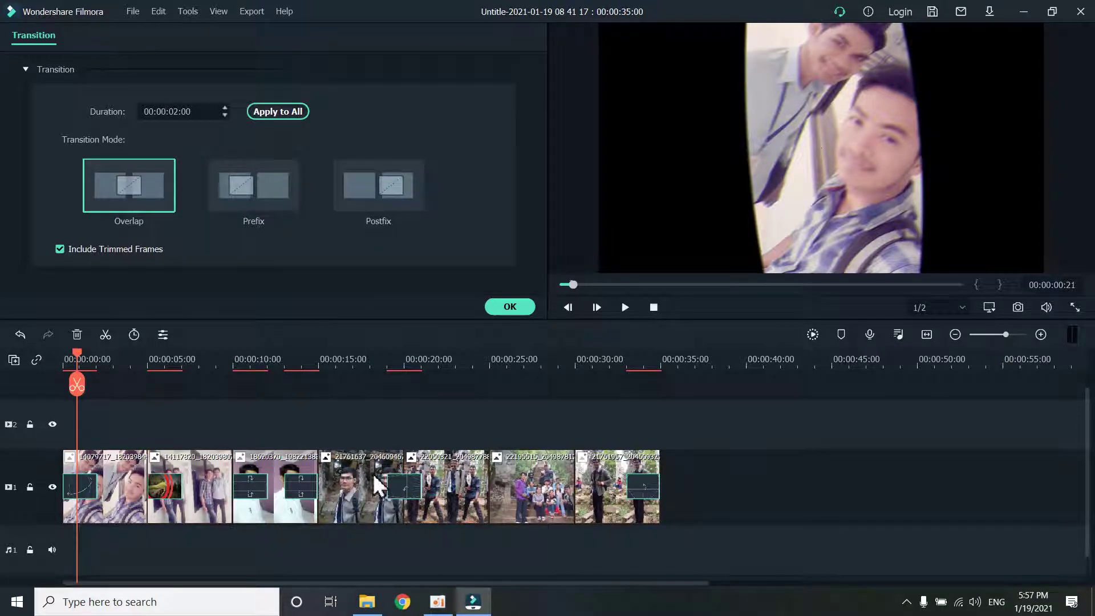
# Play the Overlap transition between the fourth and fifth photos and switch its transition mode to Postfix
pyautogui.click(380, 369)
pyautogui.press('space')
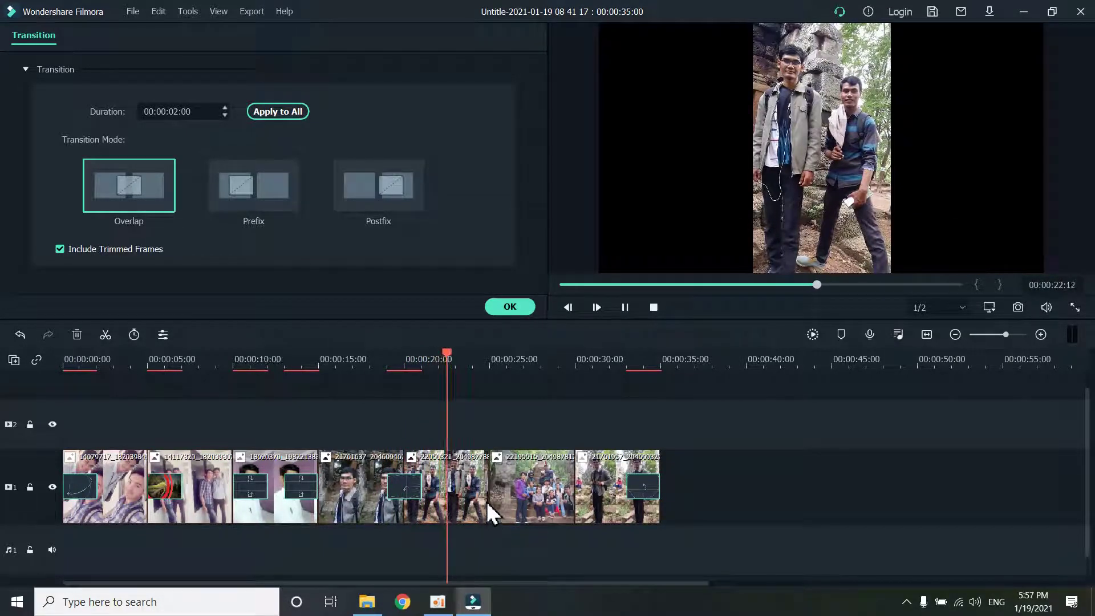
pyautogui.doubleClick(469, 493)
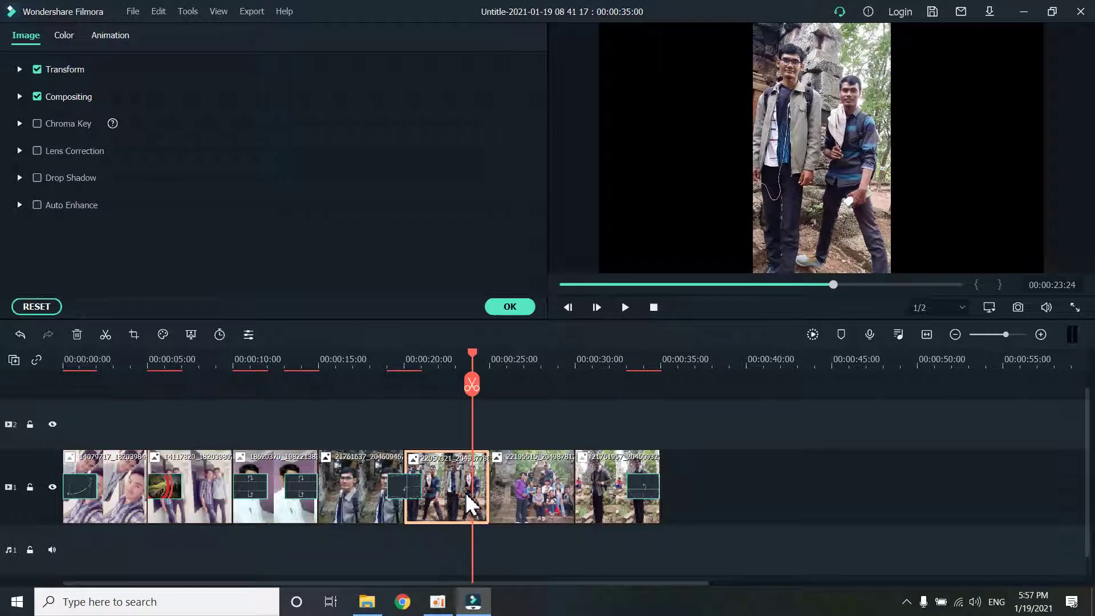
pyautogui.doubleClick(405, 486)
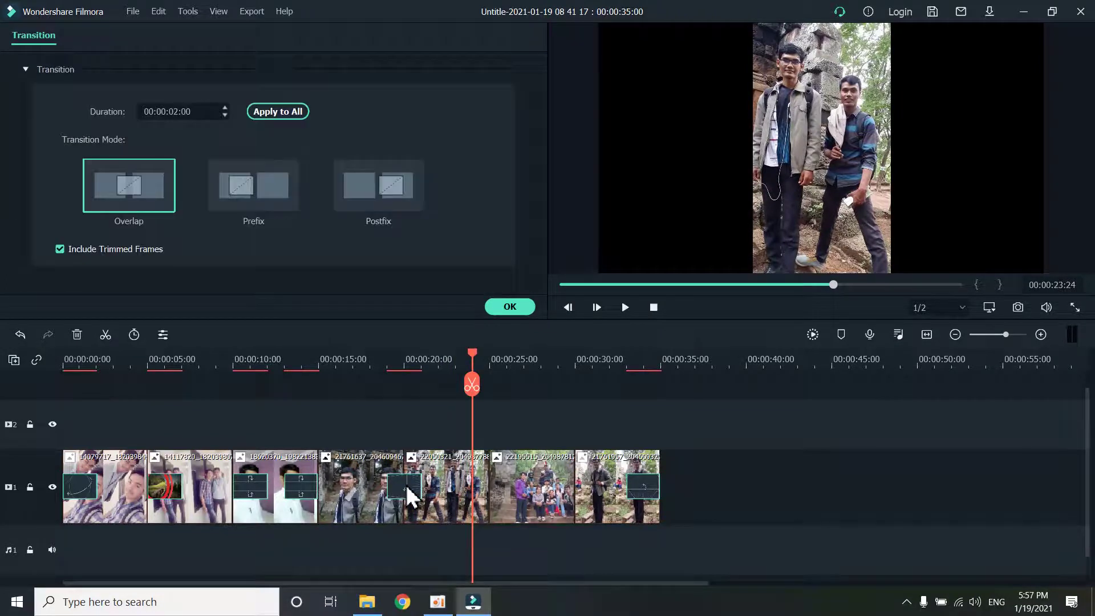
pyautogui.click(387, 190)
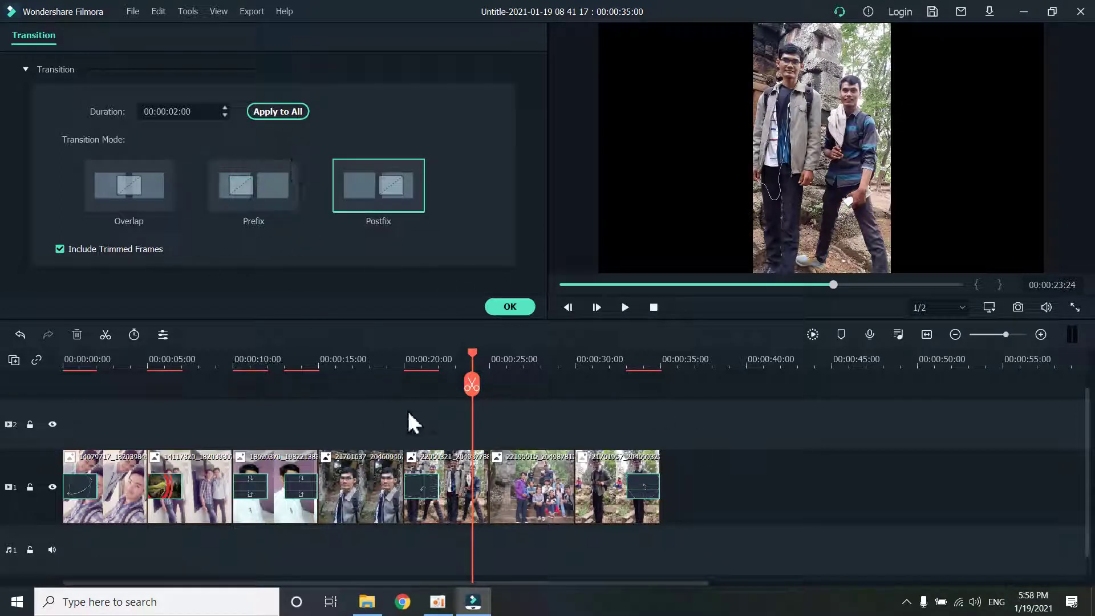
pyautogui.click(439, 605)
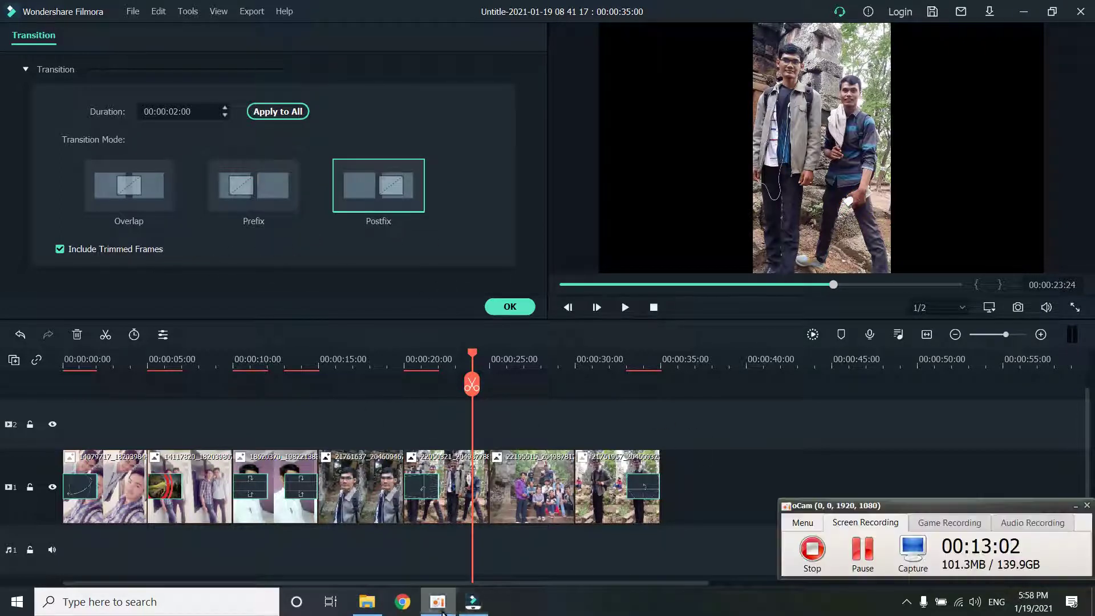
pyautogui.click(440, 606)
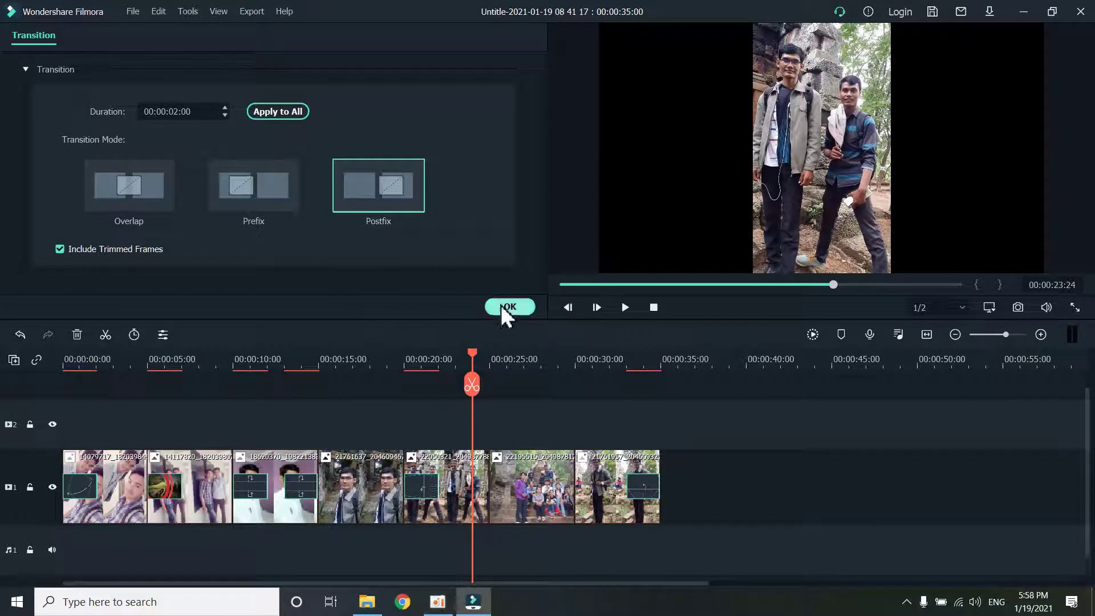
# Confirm the Postfix setting, reopen the transition at the start of the fifth photo and preview it from the photo's beginning
pyautogui.click(503, 307)
pyautogui.doubleClick(427, 489)
pyautogui.click(408, 364)
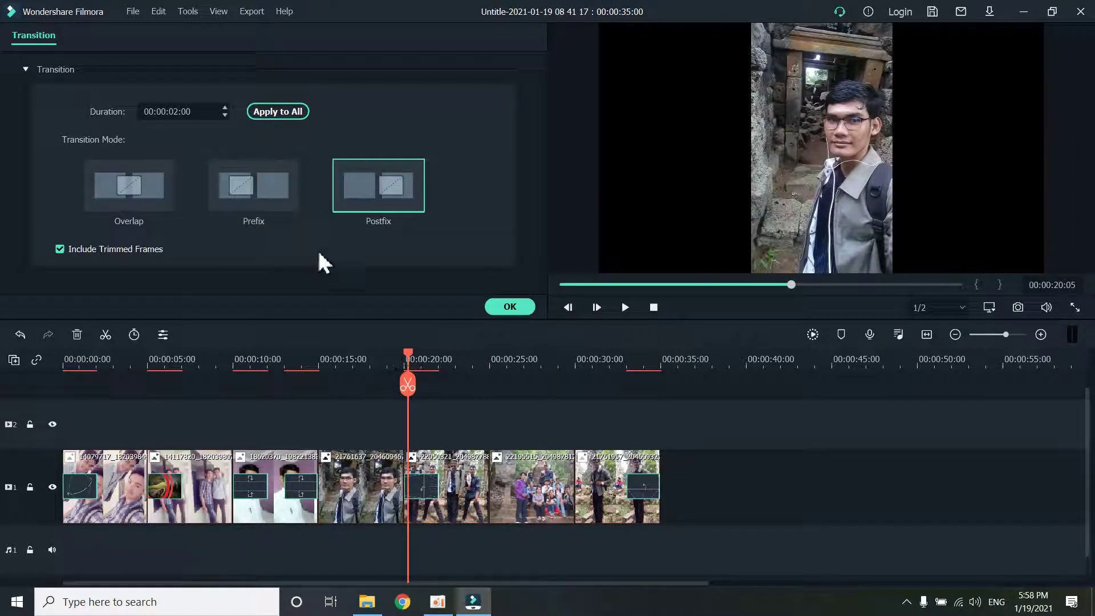
pyautogui.press('space')
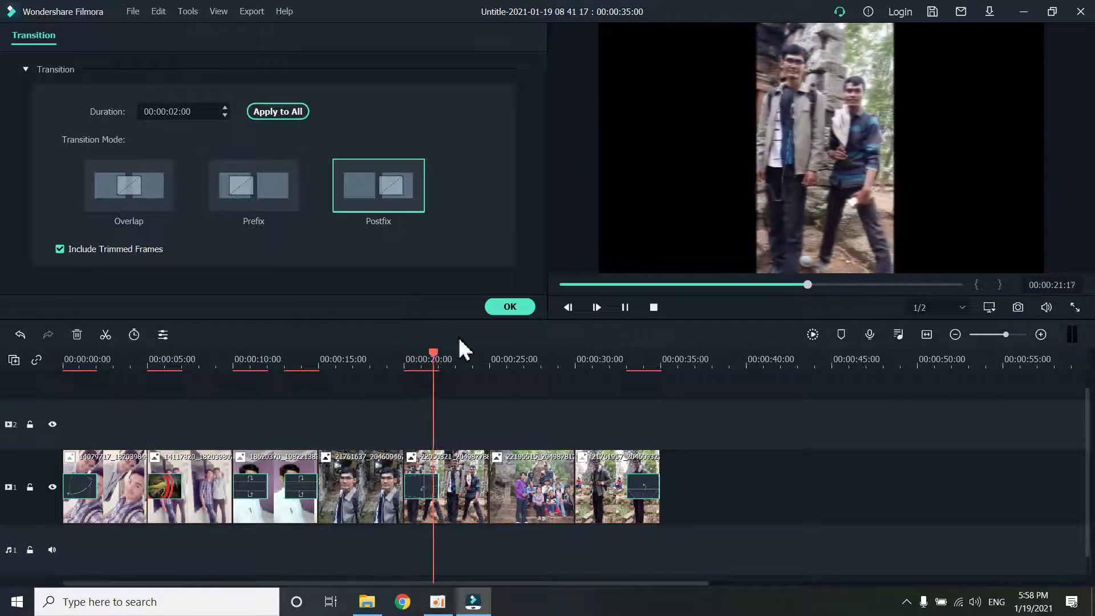
pyautogui.press('space')
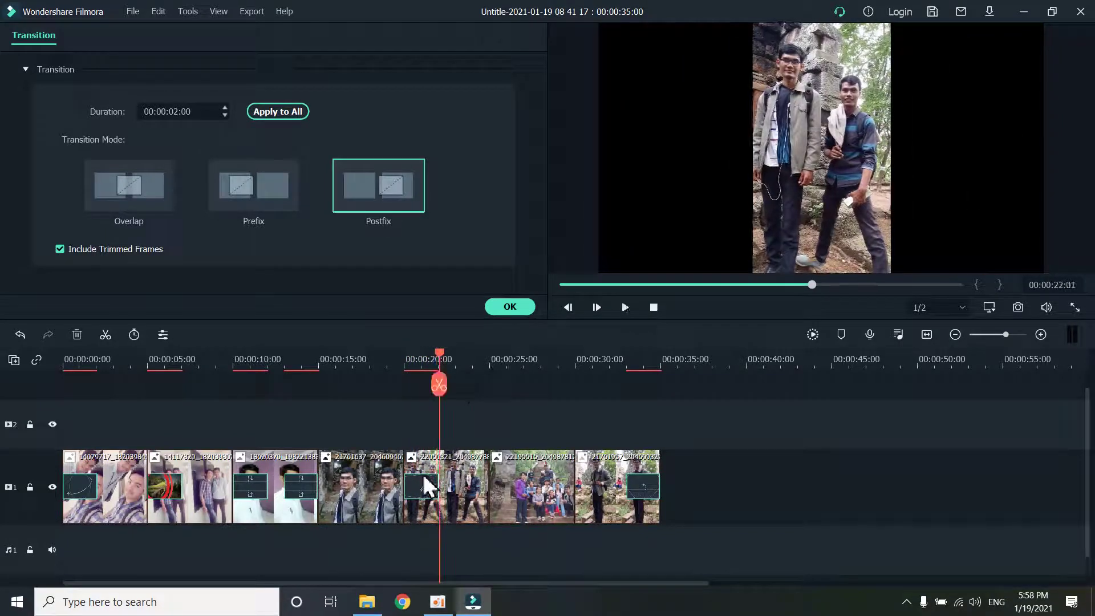
# Set the fifth photo's transition duration to 5 seconds, then shorten it on the timeline to about 00:00:03:12
pyautogui.click(174, 113)
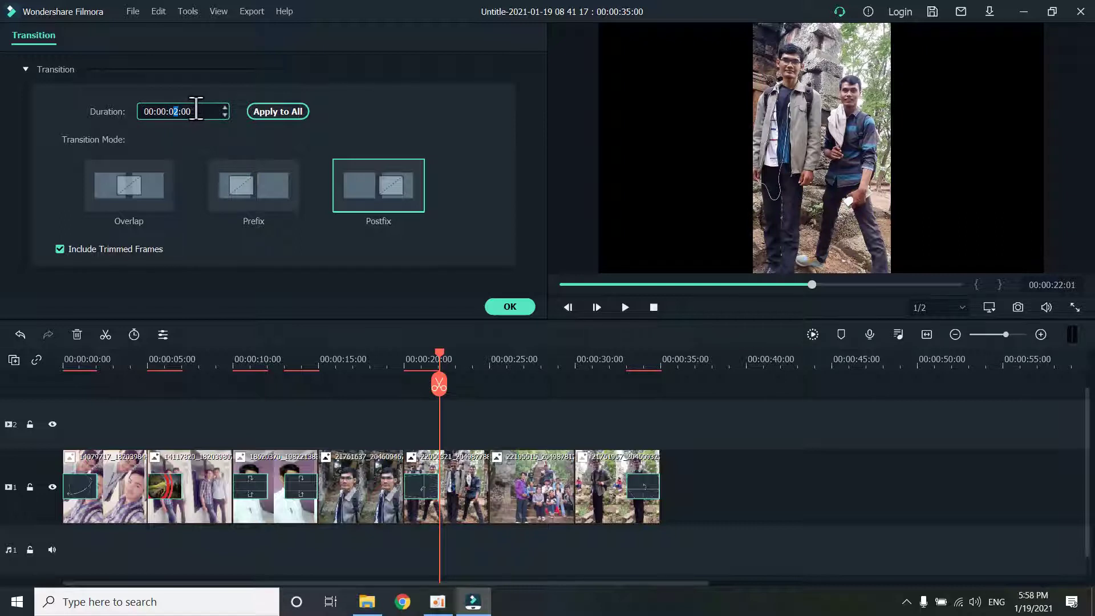
pyautogui.write('5')
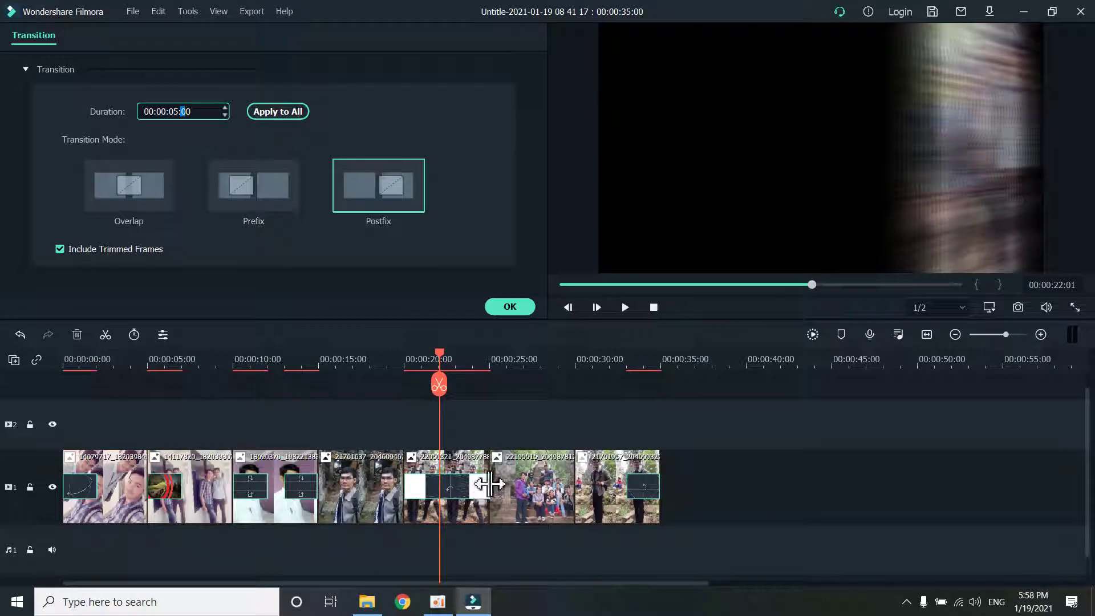
pyautogui.moveTo(488, 485); pyautogui.dragTo(464, 484)
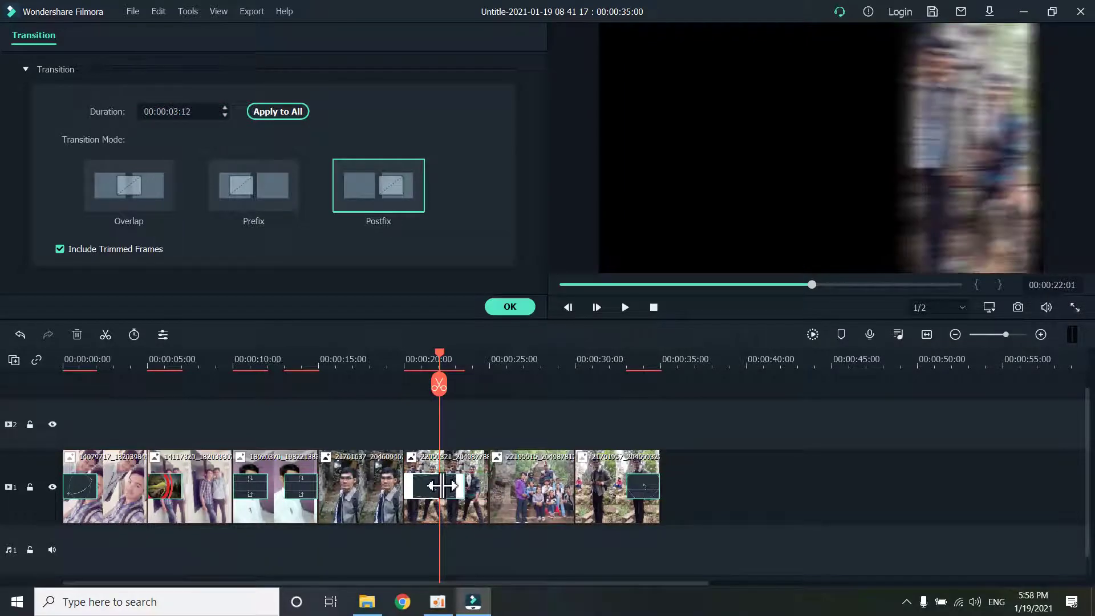
# Delete the seventh, sixth, fourth, third and second photos, keeping only the first photo and the one of two men standing
pyautogui.click(621, 499)
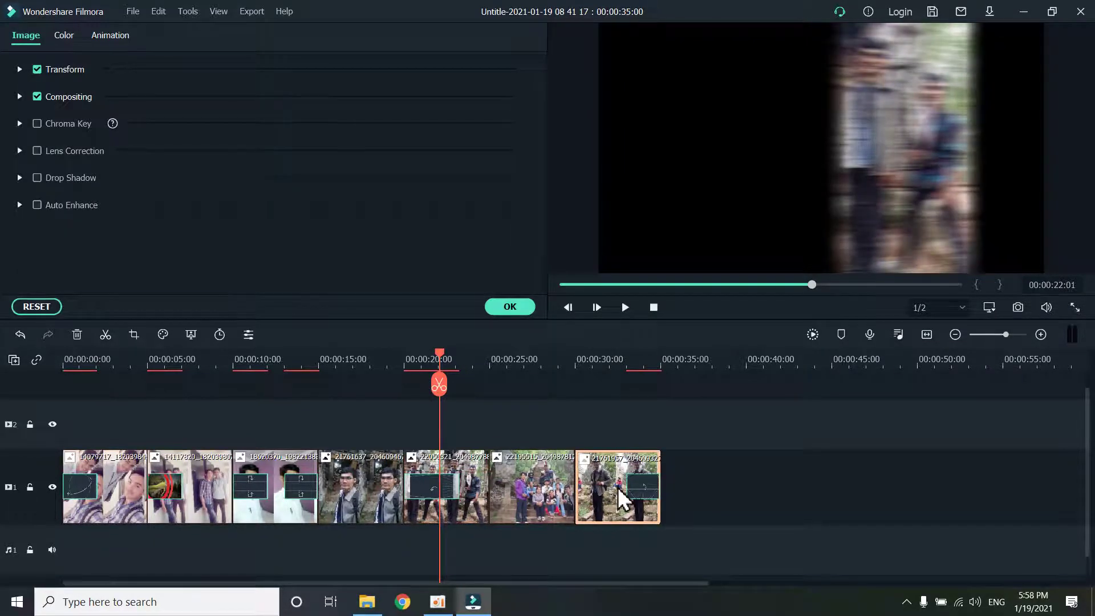
pyautogui.press('Delete')
pyautogui.click(496, 496)
pyautogui.press('Delete')
pyautogui.click(336, 502)
pyautogui.press('Delete')
pyautogui.click(277, 502)
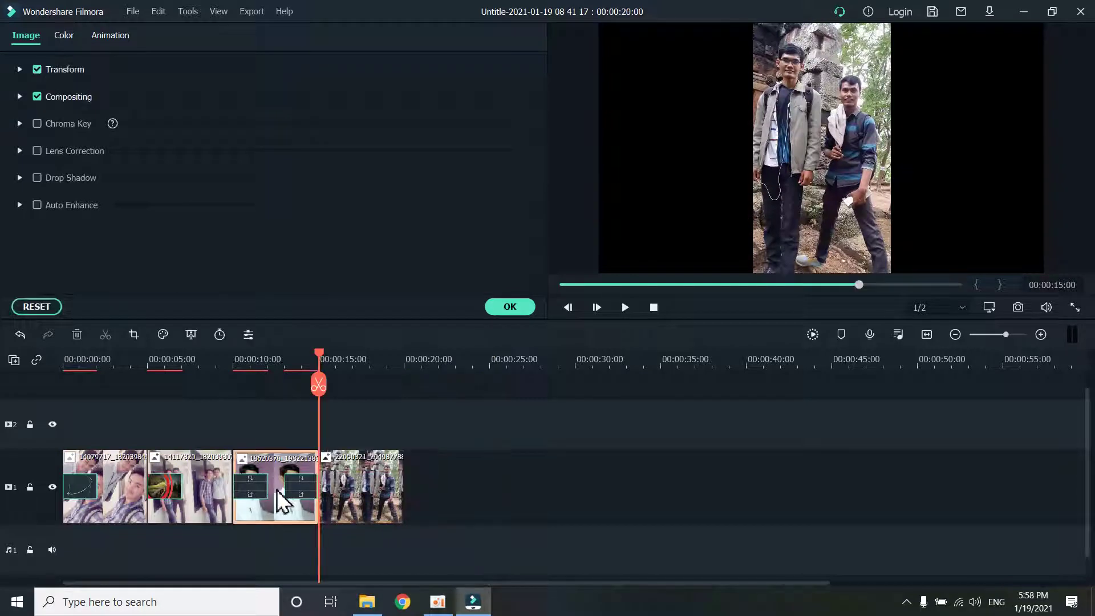
pyautogui.press('Delete')
pyautogui.click(219, 497)
pyautogui.press('Delete')
# Apply the Box Turn 2 transition to both ends of the second photo and move that photo to start at about 00:00:11:22
pyautogui.click(189, 491)
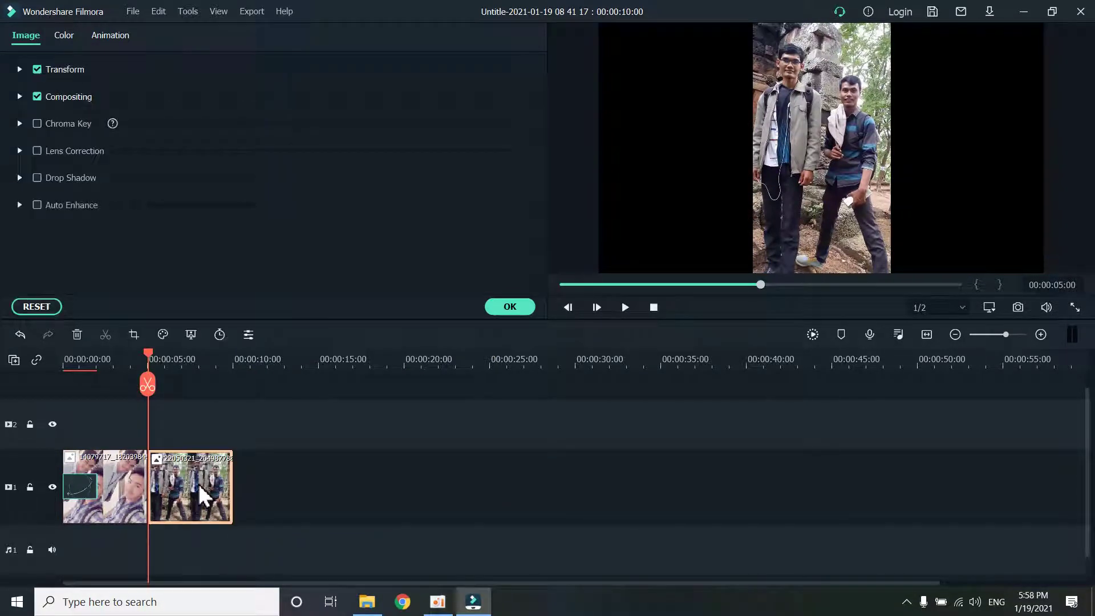
pyautogui.click(510, 307)
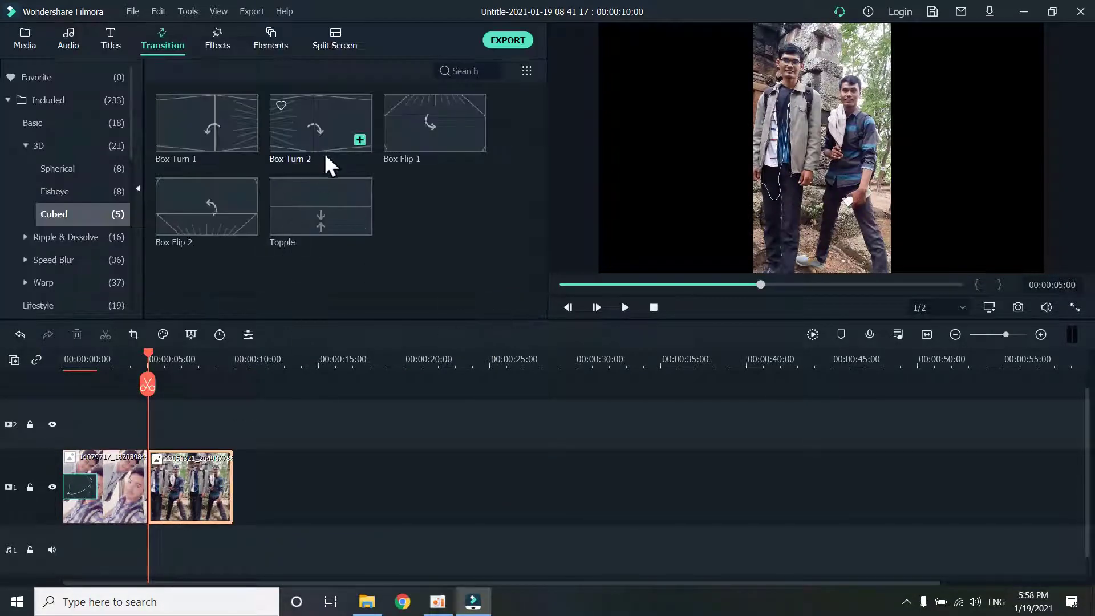
pyautogui.click(360, 143)
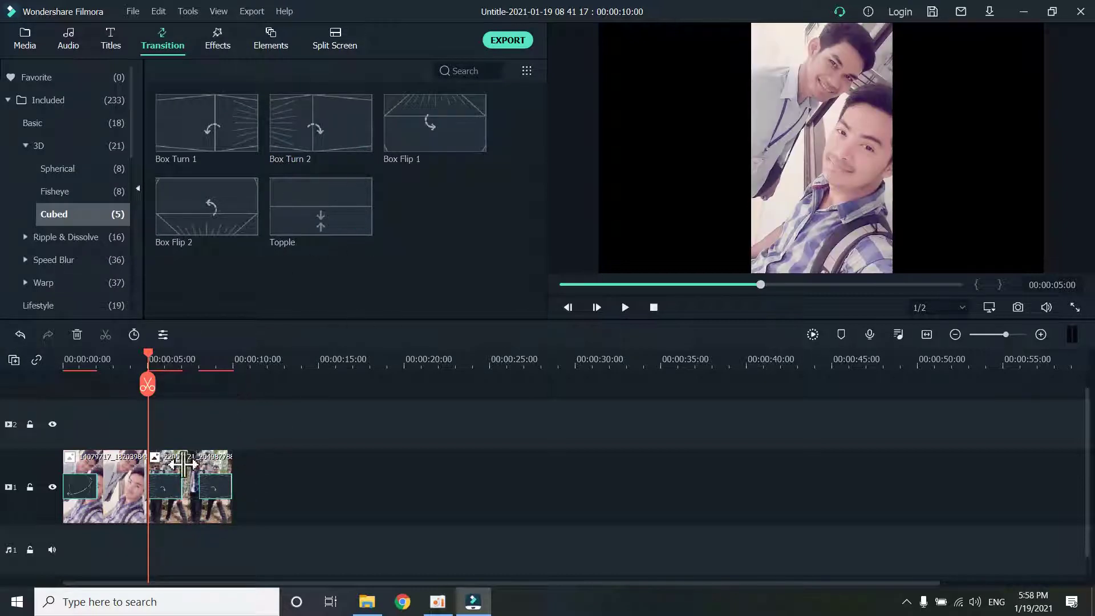
pyautogui.moveTo(203, 481); pyautogui.dragTo(329, 487)
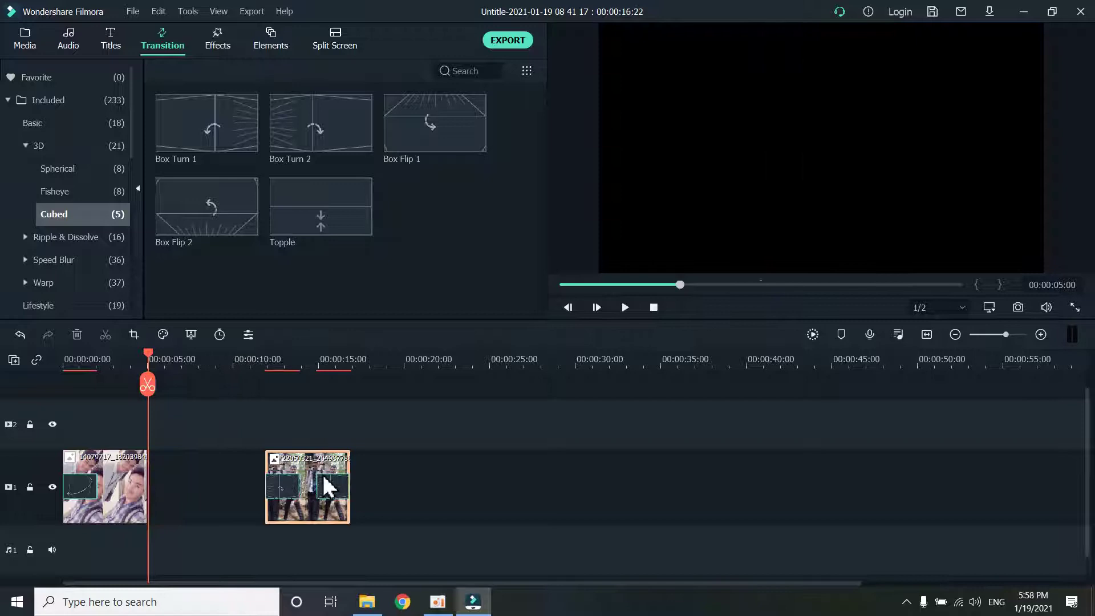
# Compare the transitions on the two separated photos and preview the second photo's opening Box Turn 2 transition
pyautogui.click(283, 494)
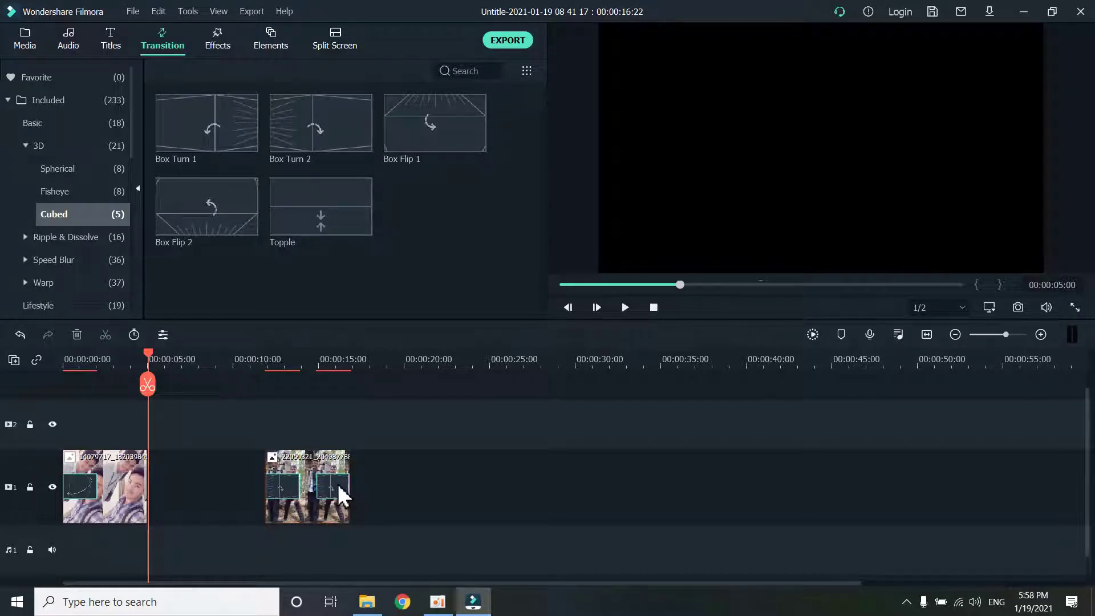
pyautogui.click(144, 485)
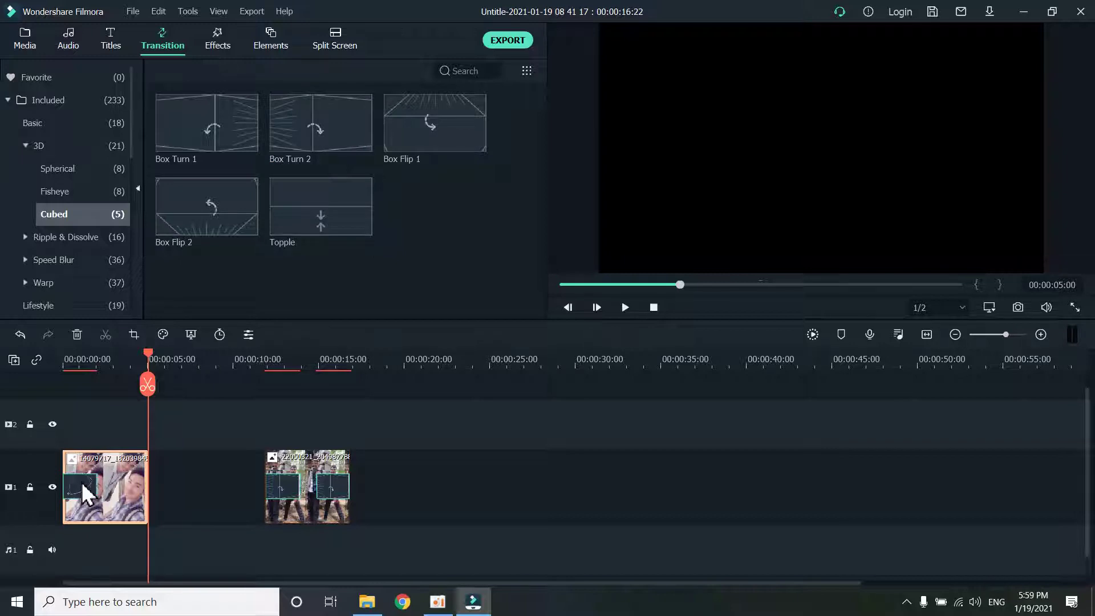
pyautogui.click(85, 492)
pyautogui.click(139, 500)
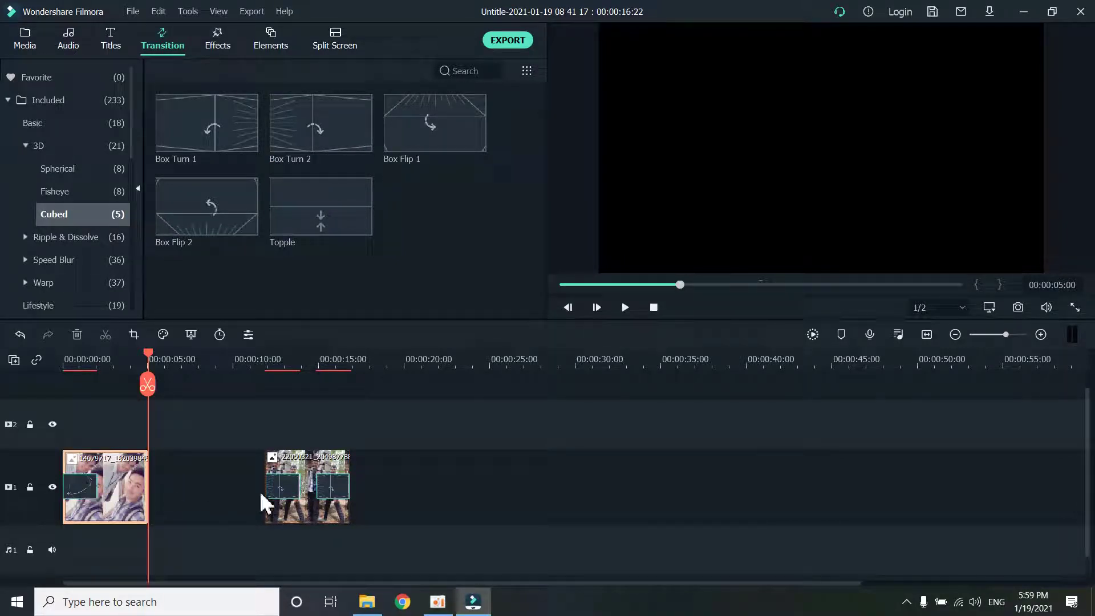
pyautogui.click(266, 365)
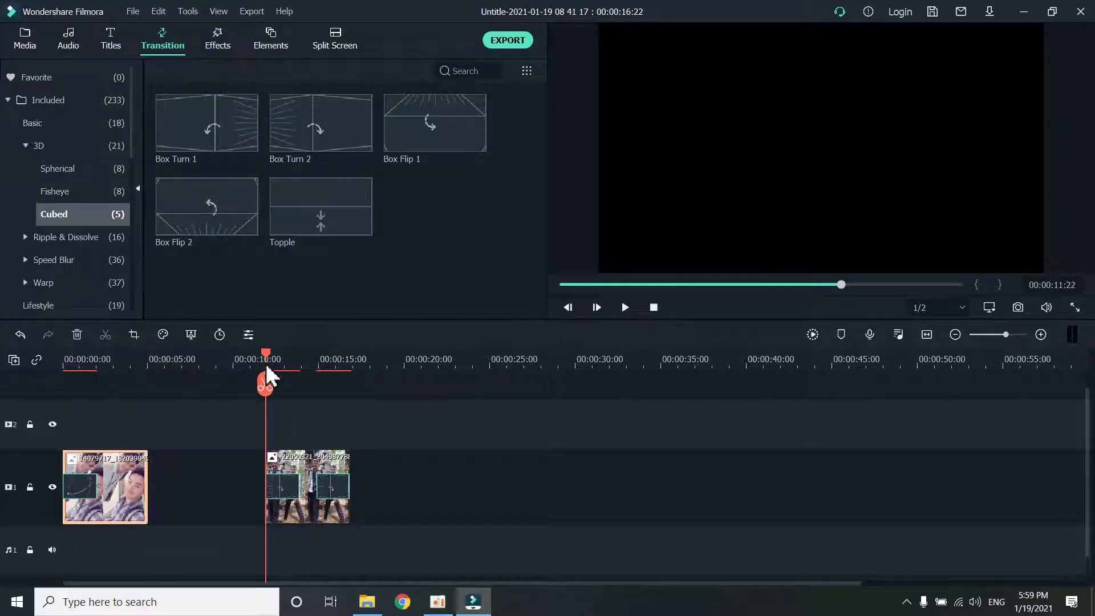
pyautogui.press('space')
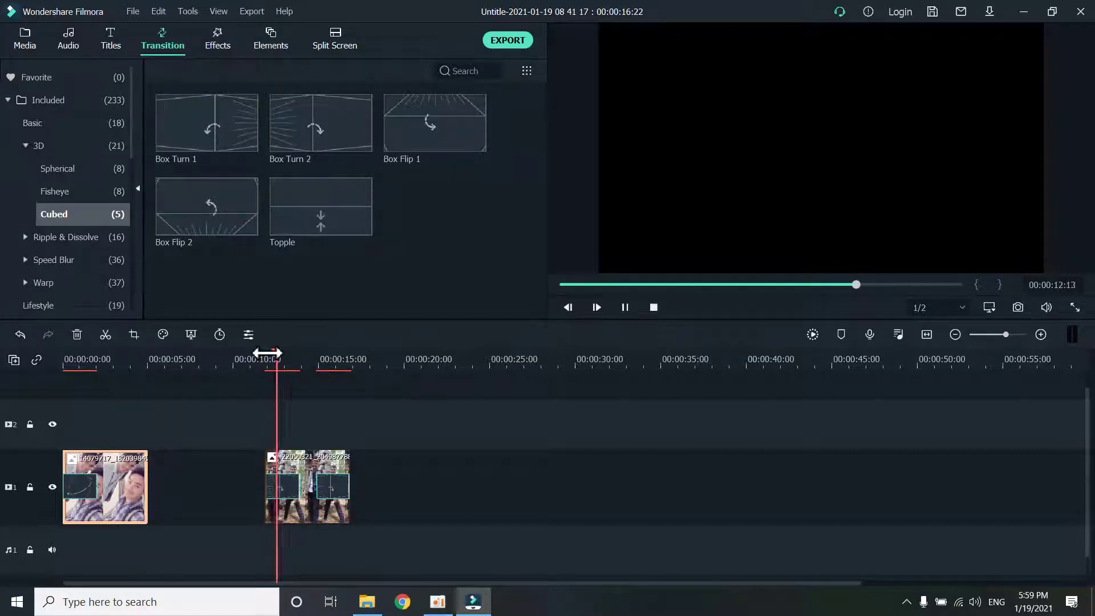
pyautogui.press('space')
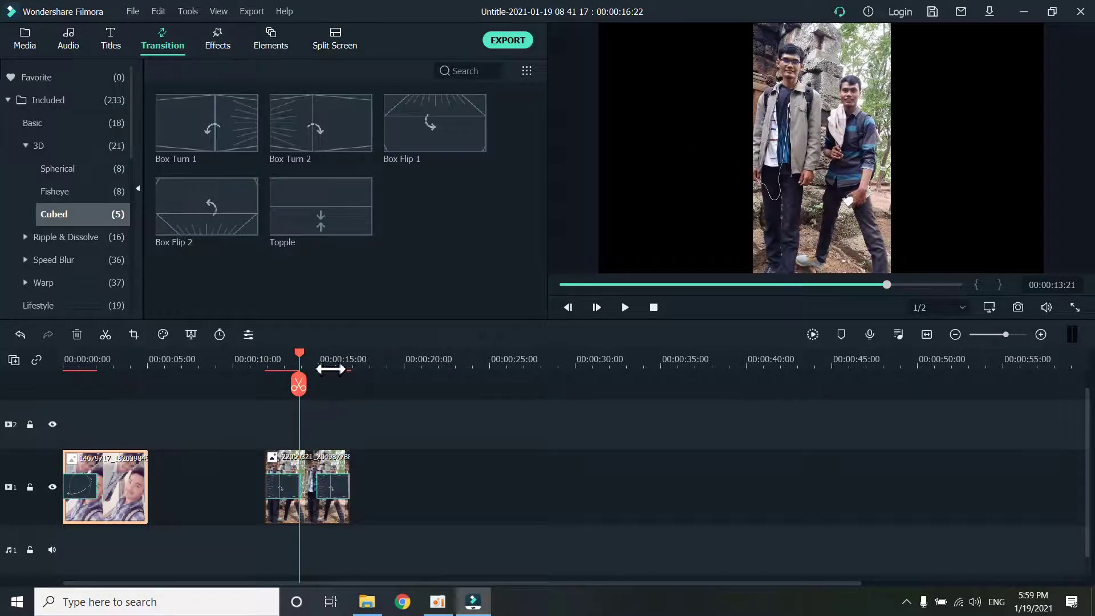
# Replay the second photo's opening transition and open its duration for editing in the transition settings
pyautogui.scroll(3, 325, 391)
pyautogui.scroll(-2, 495, 379)
pyautogui.click(277, 484)
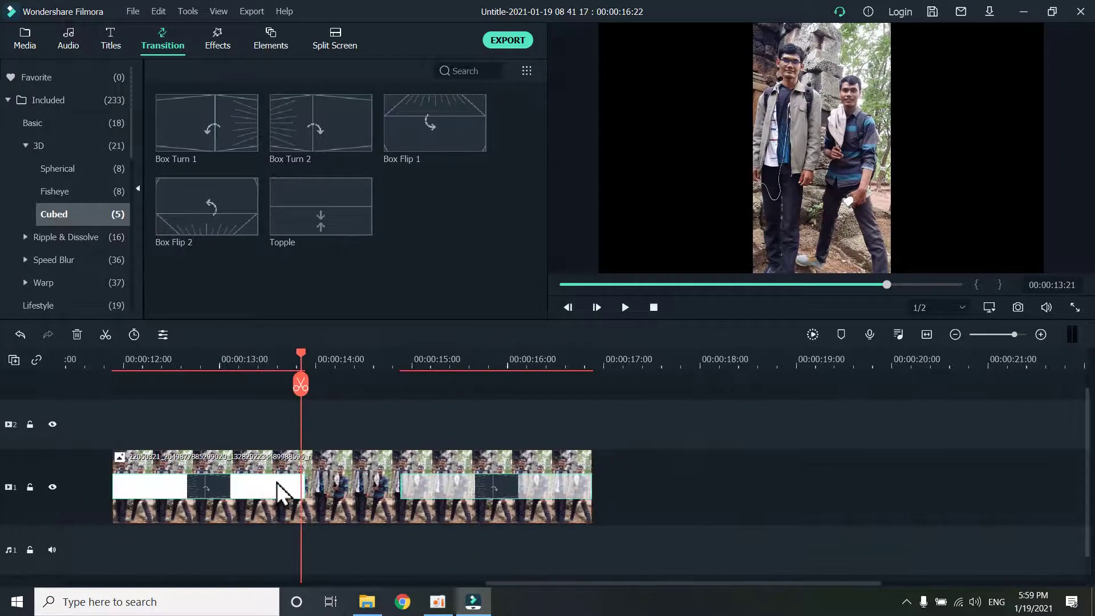
pyautogui.click(112, 368)
pyautogui.press('space')
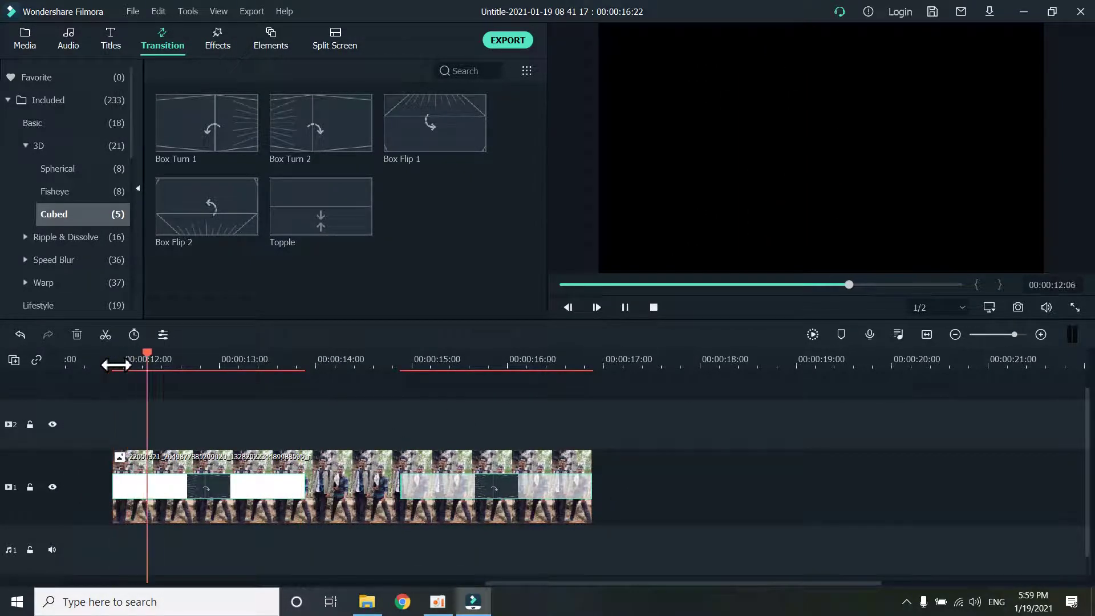
pyautogui.doubleClick(202, 489)
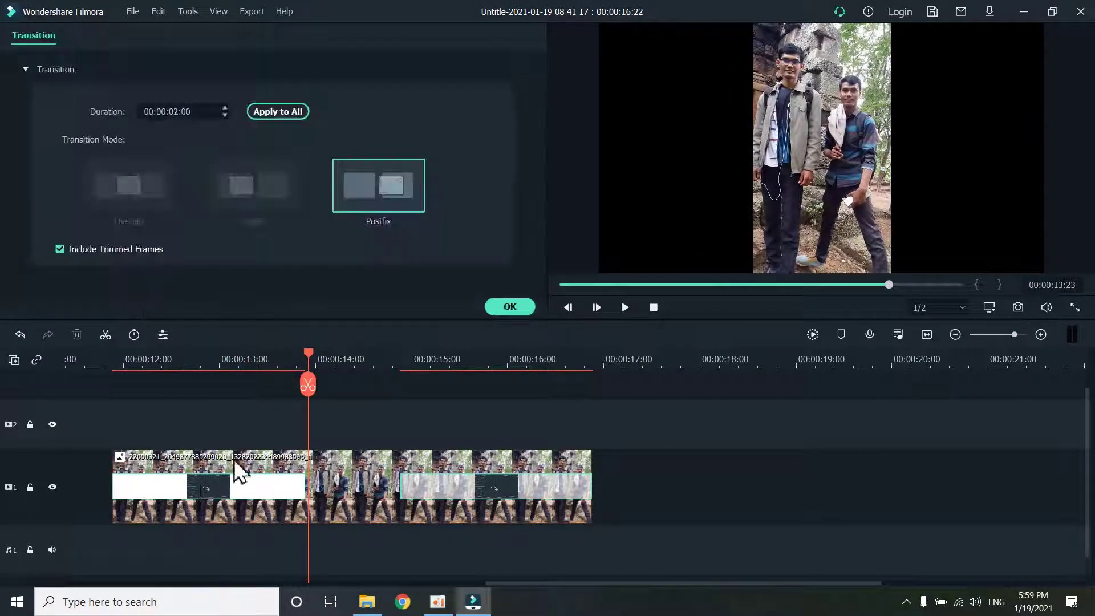
pyautogui.click(178, 112)
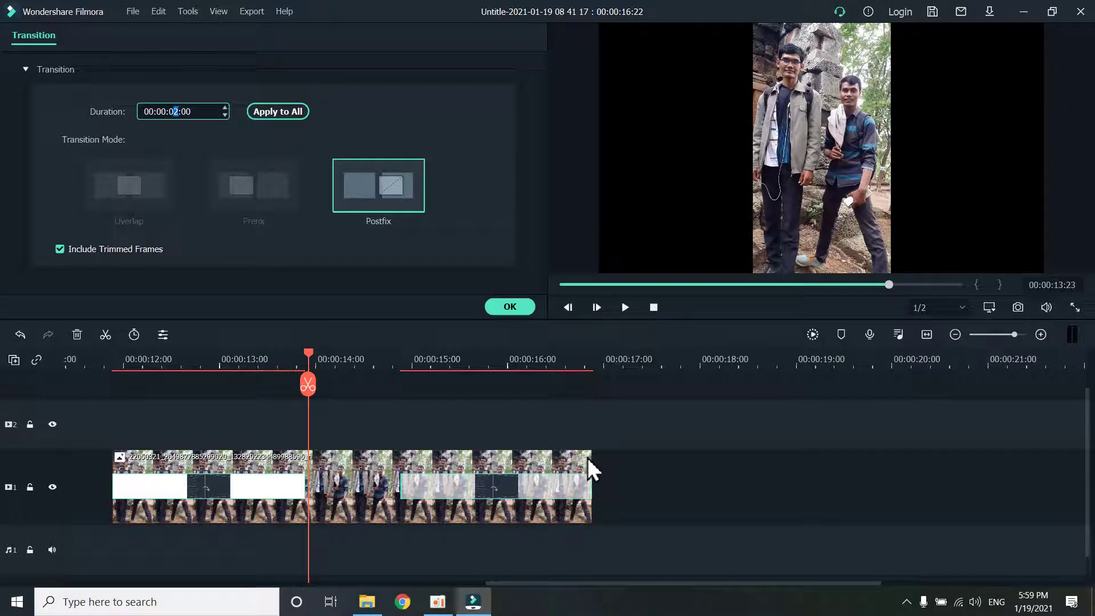
# Extend the second photo to end at 00:00:21:13, preview it, and lengthen its ending transition to about 3.3 seconds
pyautogui.moveTo(589, 462); pyautogui.dragTo(1038, 474)
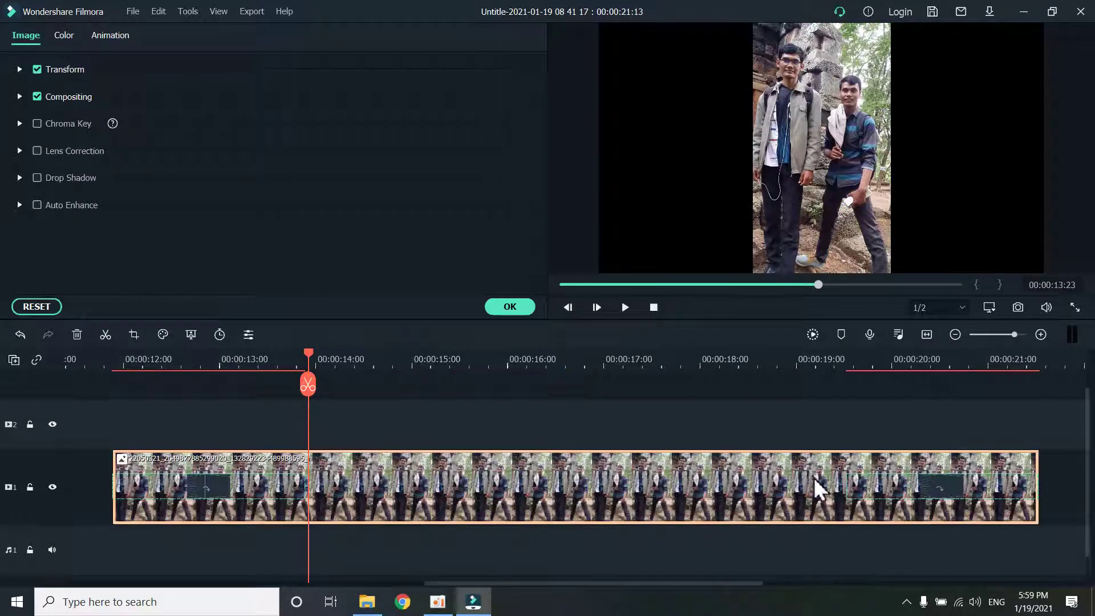
pyautogui.press('space')
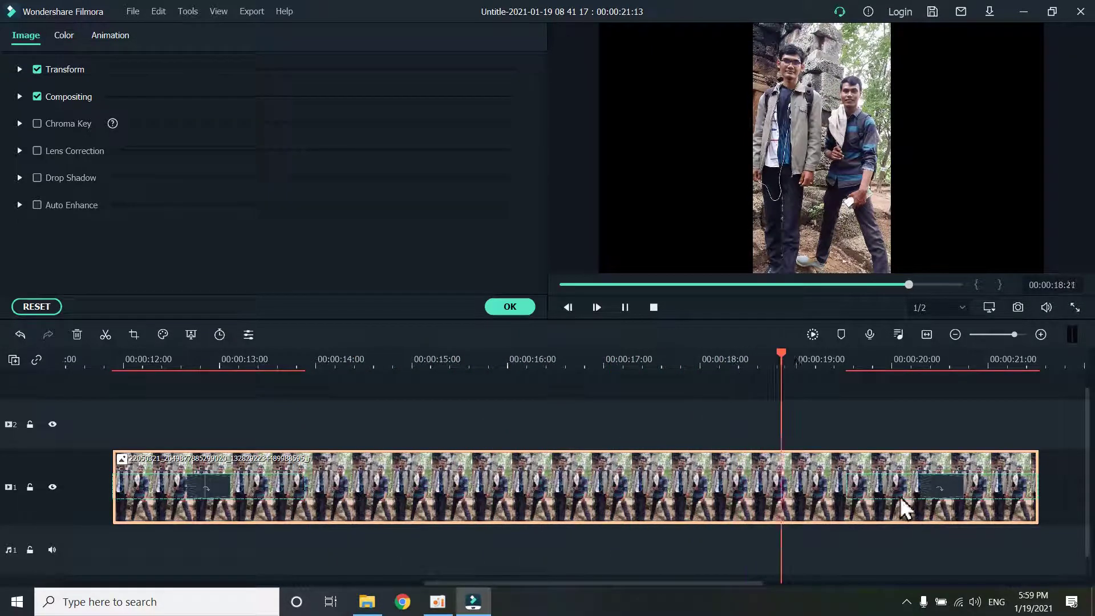
pyautogui.press('space')
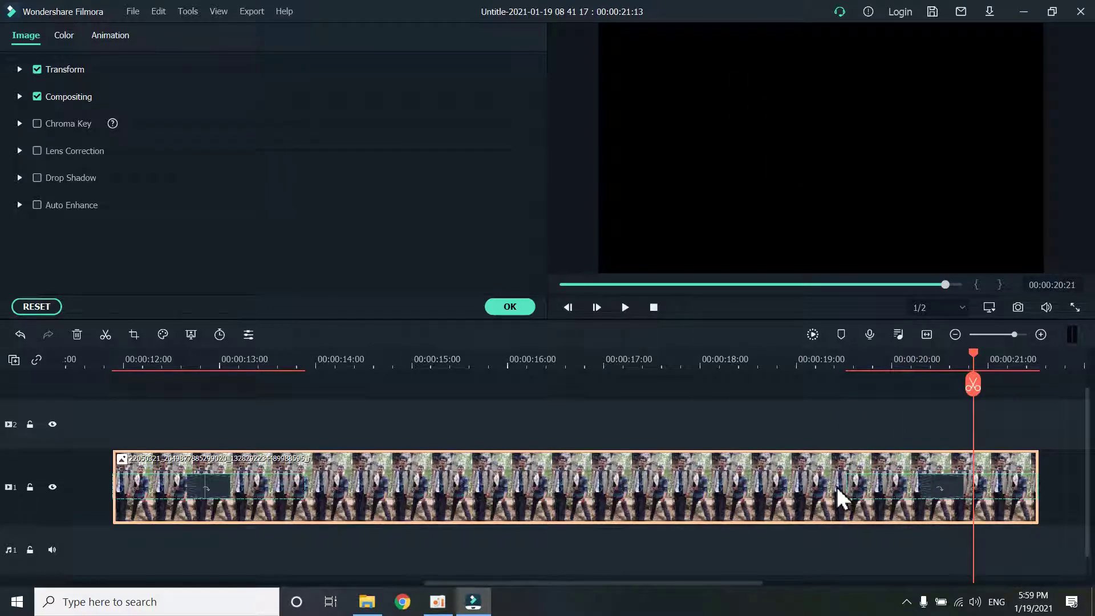
pyautogui.doubleClick(859, 496)
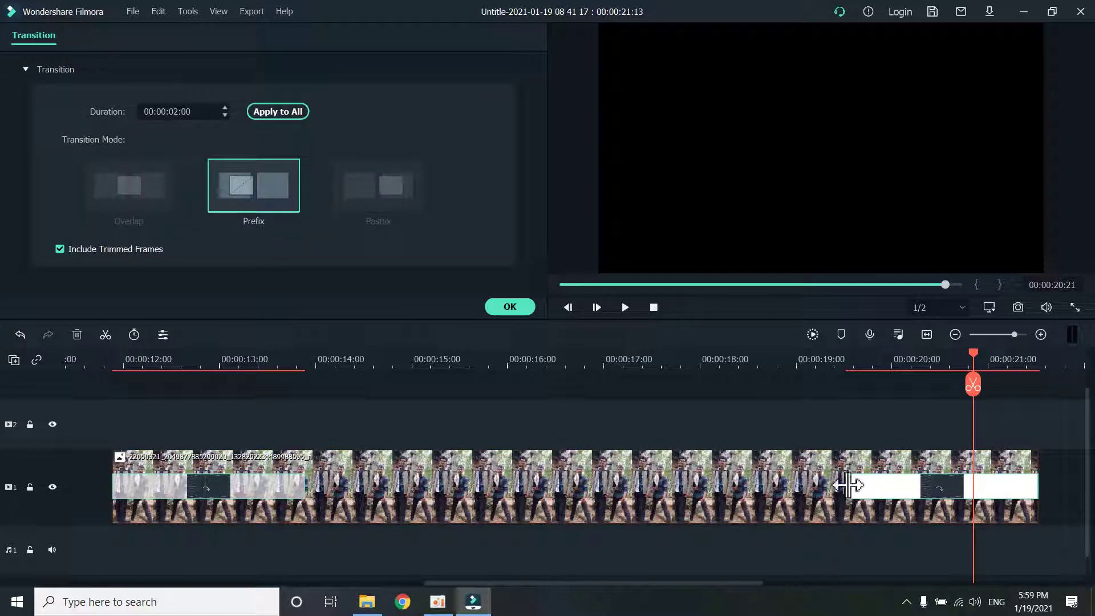
pyautogui.moveTo(848, 486); pyautogui.dragTo(719, 486)
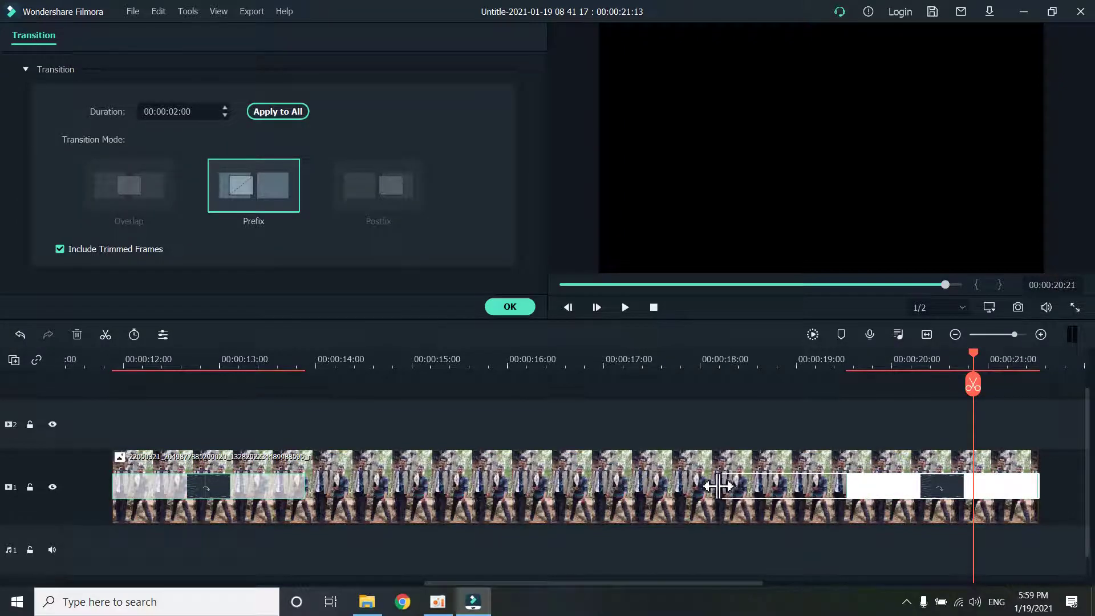
# Set the duration of the second photo's opening transition to 6 seconds
pyautogui.click(297, 485)
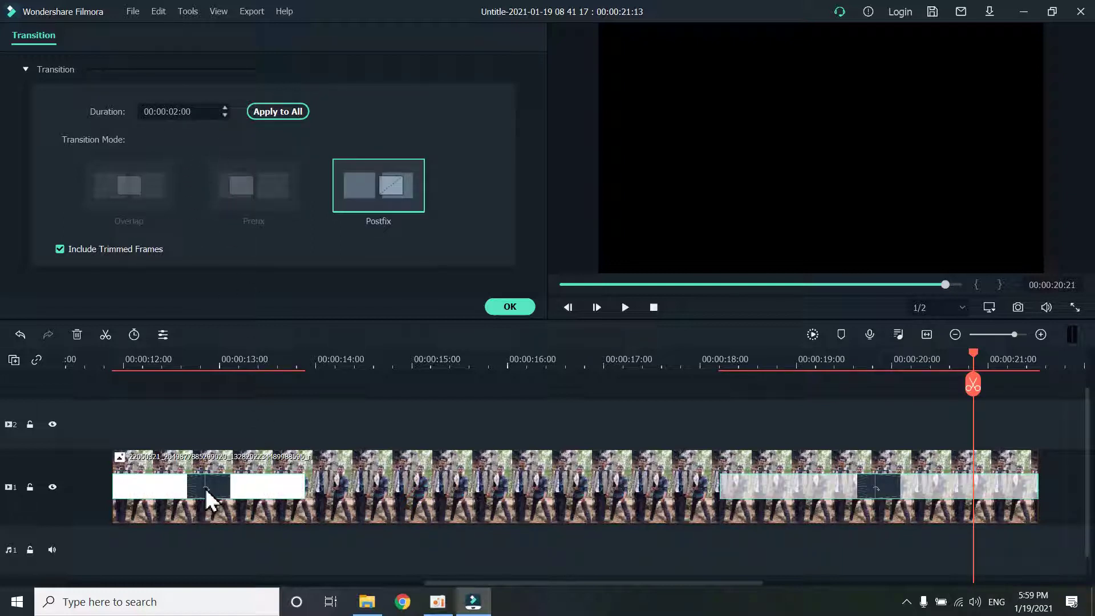
pyautogui.click(174, 112)
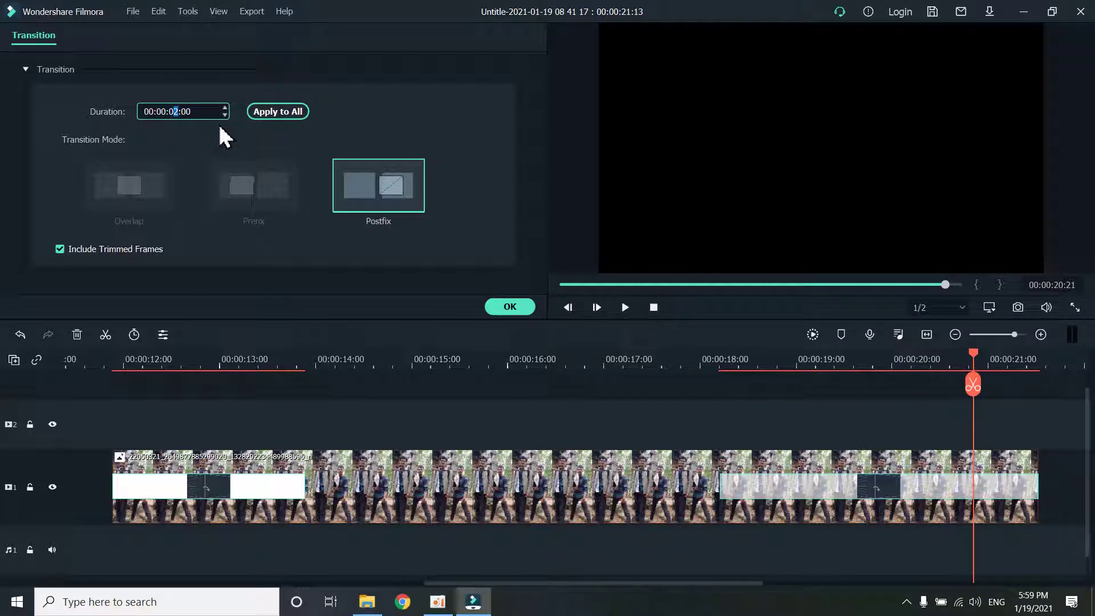
pyautogui.write('6')
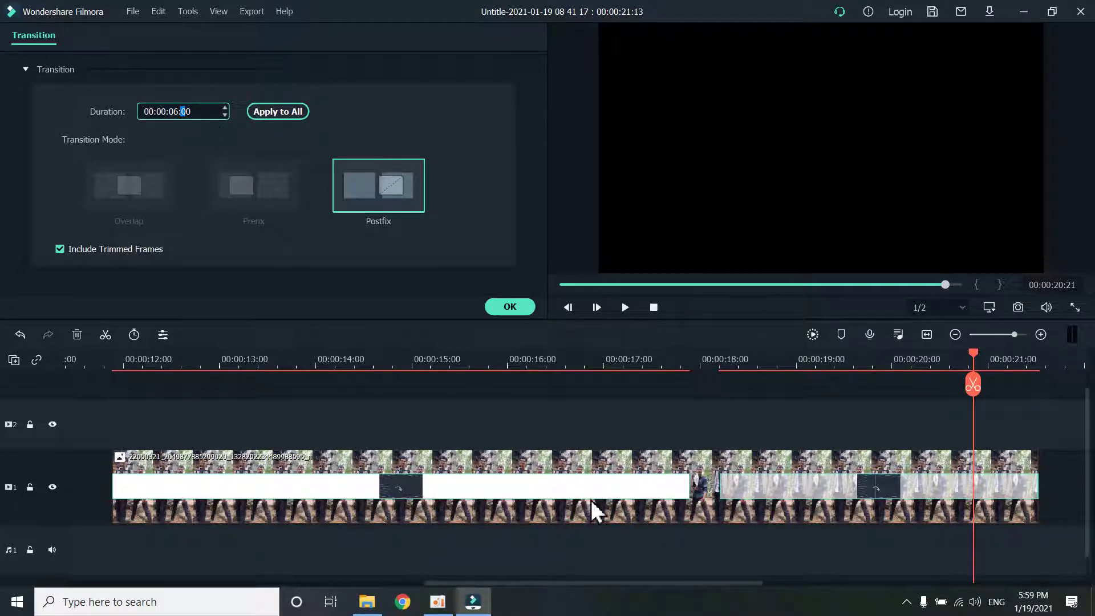
pyautogui.click(694, 484)
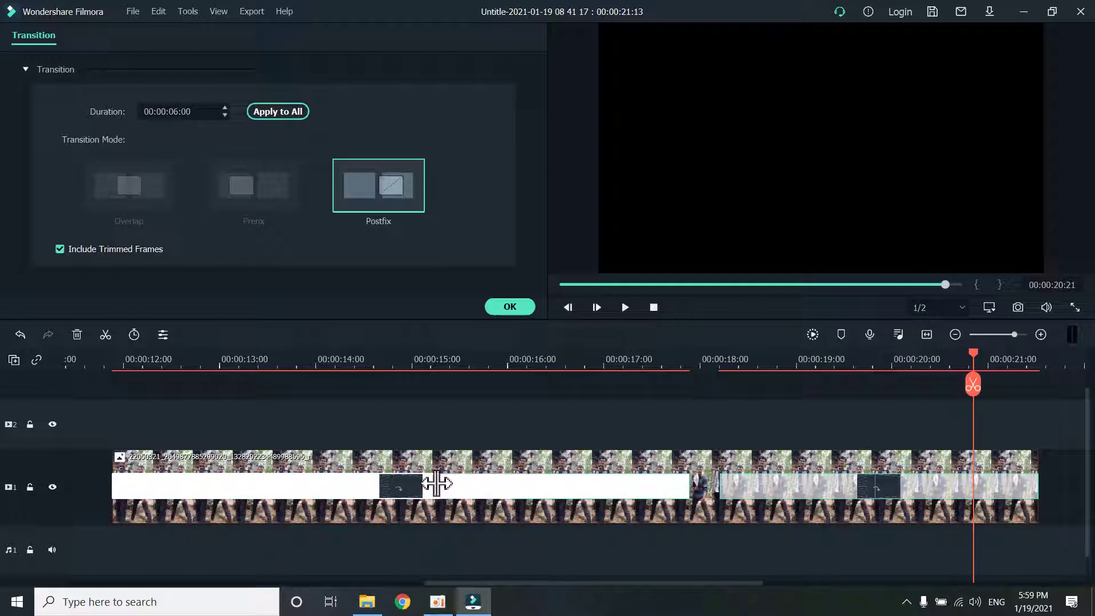
# Resize the second photo's opening transition on the timeline to a duration of 00:00:04:03 and preview it from the photo's start
pyautogui.moveTo(437, 484); pyautogui.dragTo(393, 485)
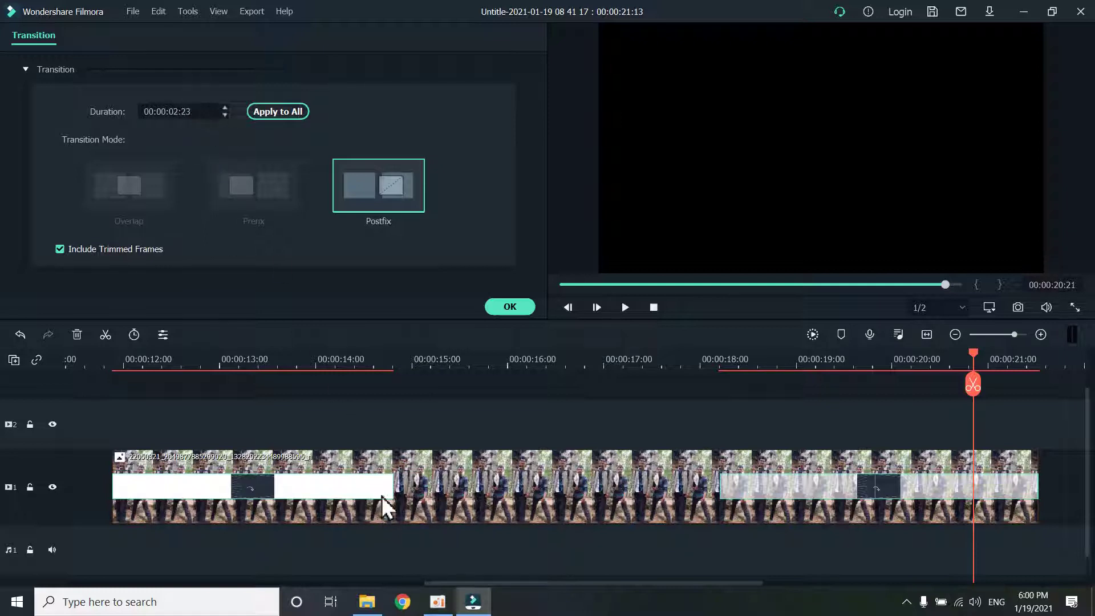
pyautogui.moveTo(393, 487); pyautogui.dragTo(508, 488)
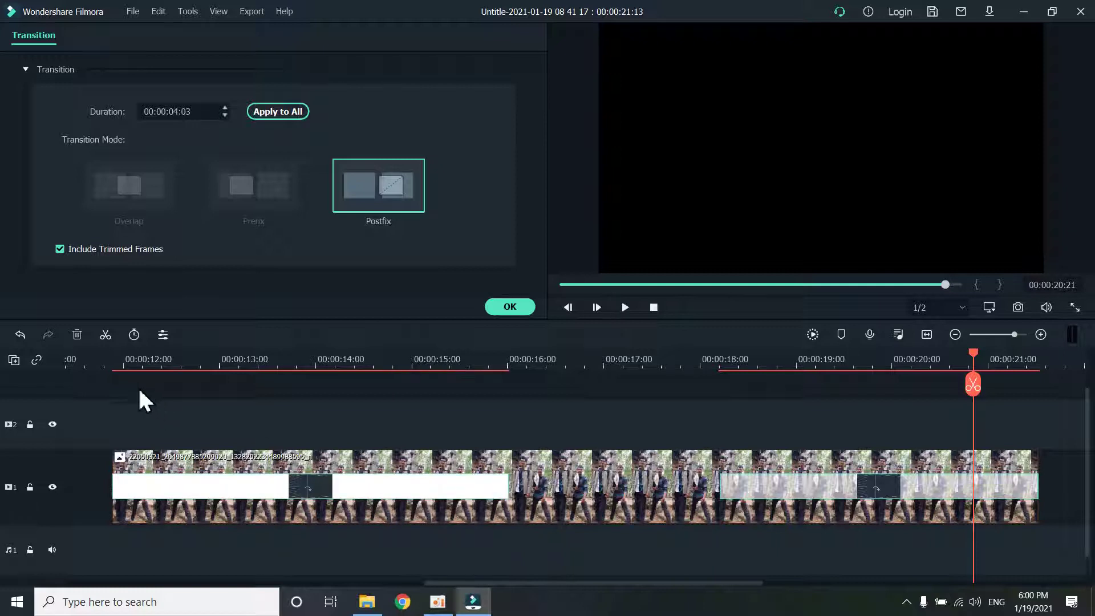
pyautogui.click(117, 359)
pyautogui.press('space')
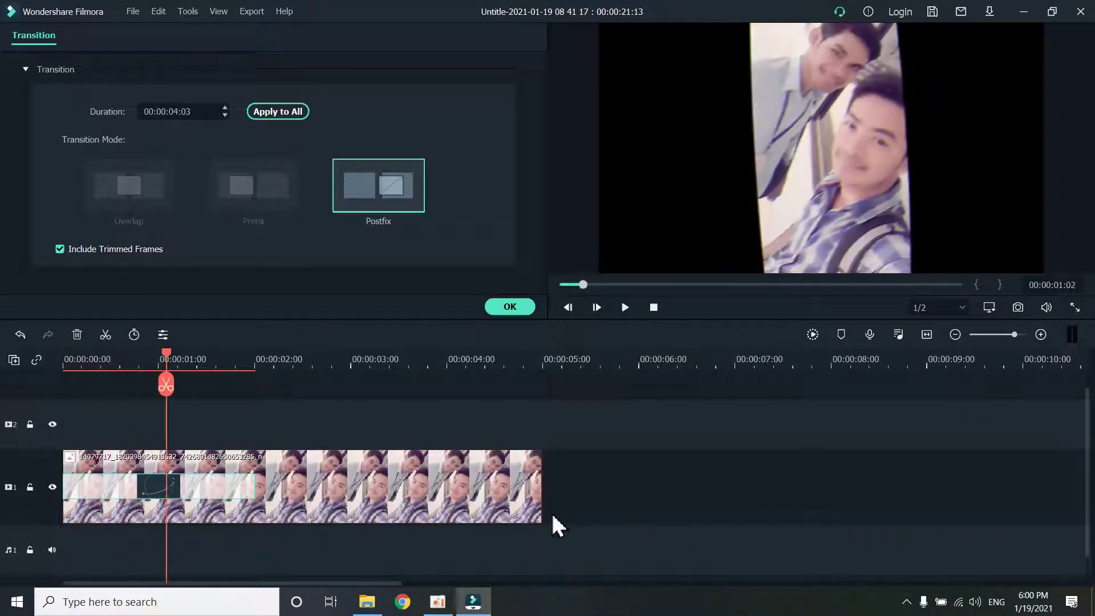
# Show both photos in the timeline, close the transition settings, and browse the complete Included transitions collection
pyautogui.moveTo(572, 361); pyautogui.dragTo(213, 384)
pyautogui.click(510, 307)
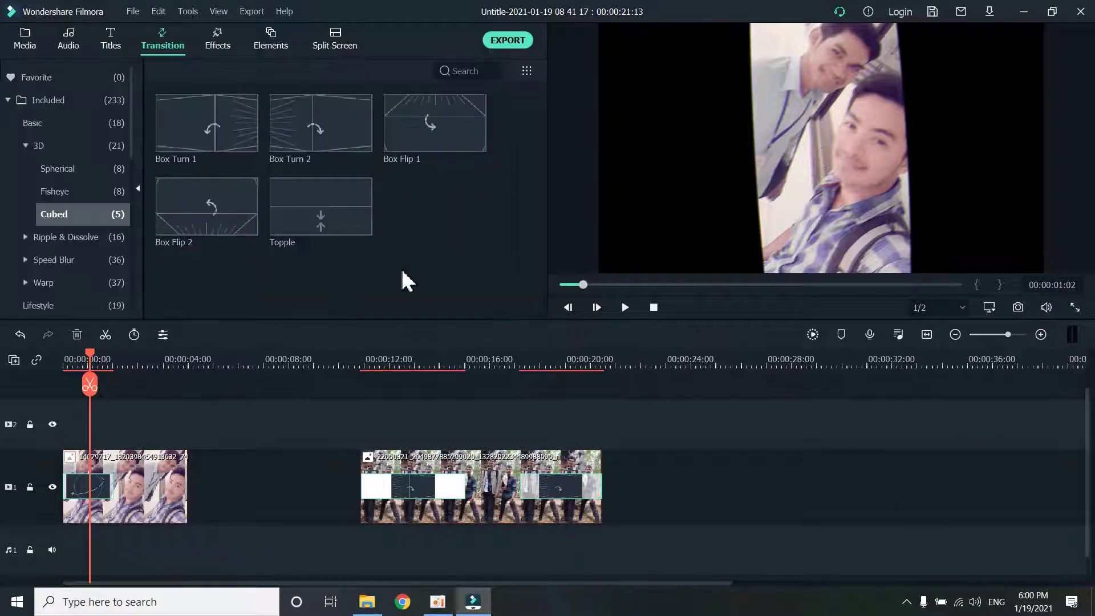
pyautogui.scroll(-4, 98, 268)
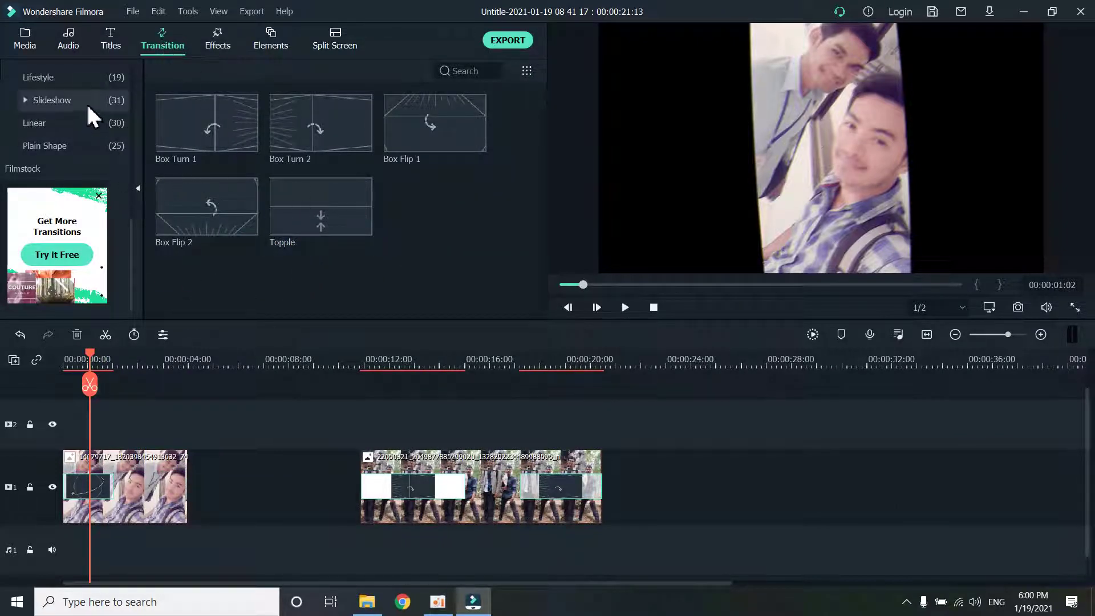
pyautogui.scroll(4, 88, 110)
pyautogui.click(52, 99)
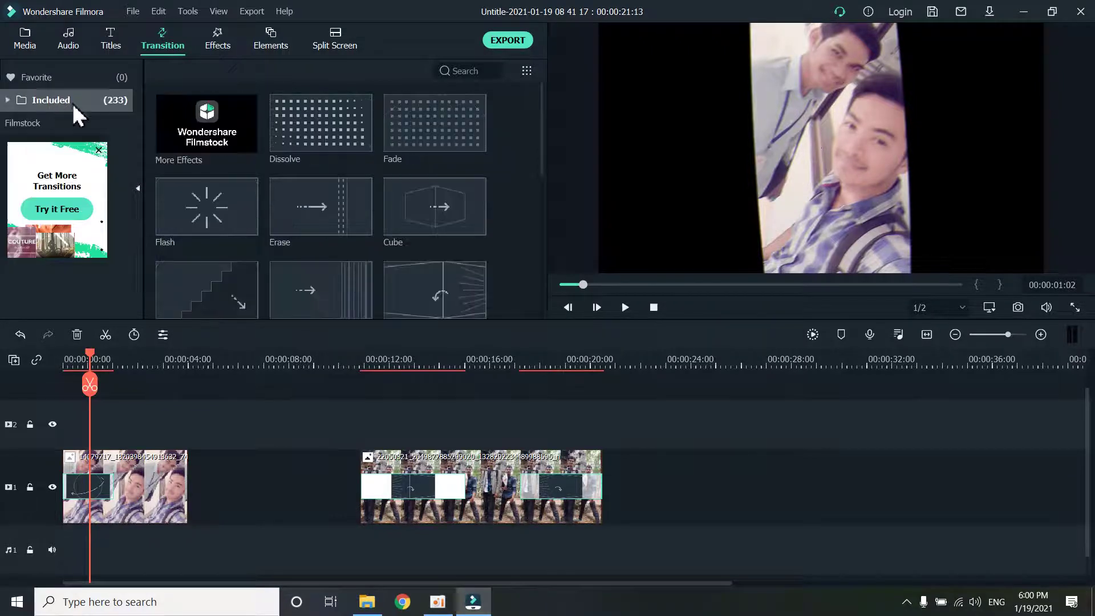
pyautogui.scroll(-10, 471, 232)
pyautogui.click(450, 607)
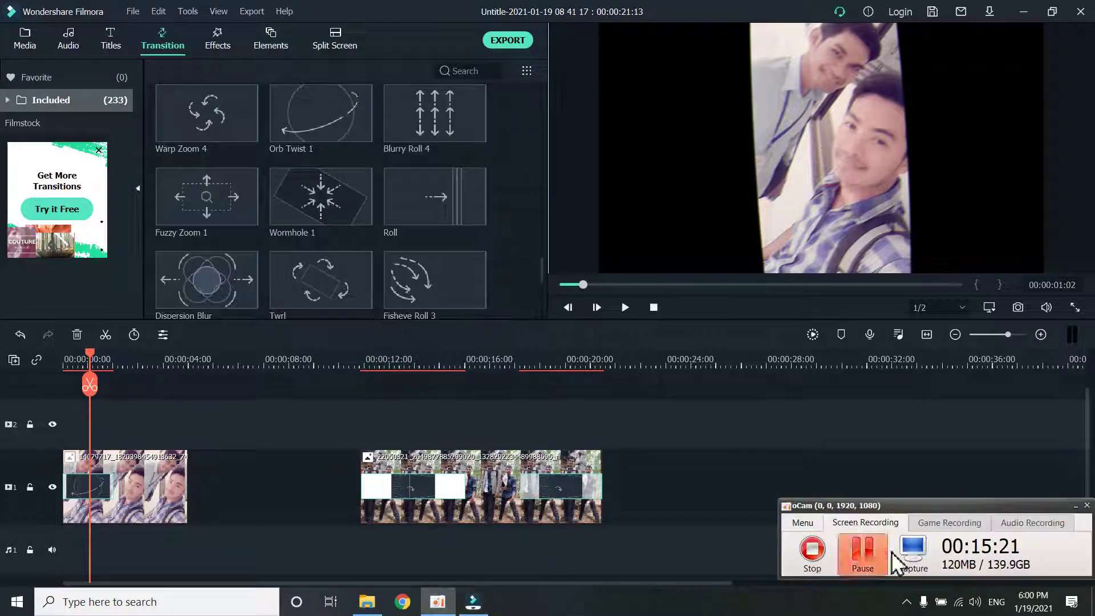